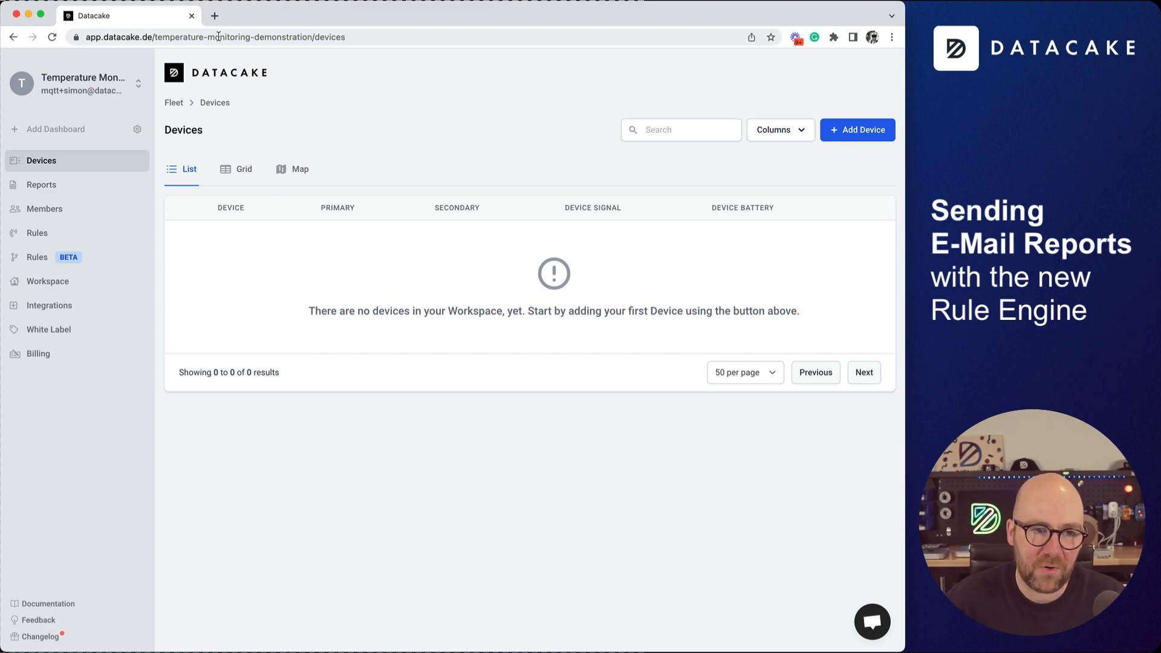
Start adding Dragino LHT65 LoRaWAN devices on The Things Stack V3 network server.
{"action": "left_click", "coordinate": [189, 38]}
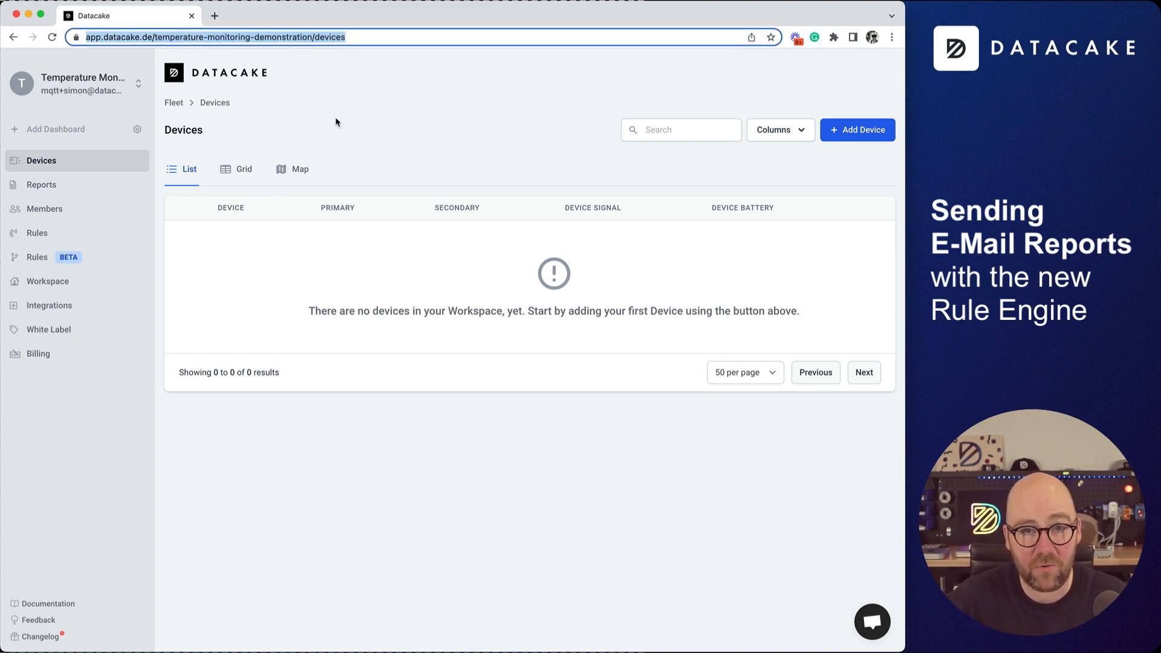
{"action": "left_click", "coordinate": [407, 340]}
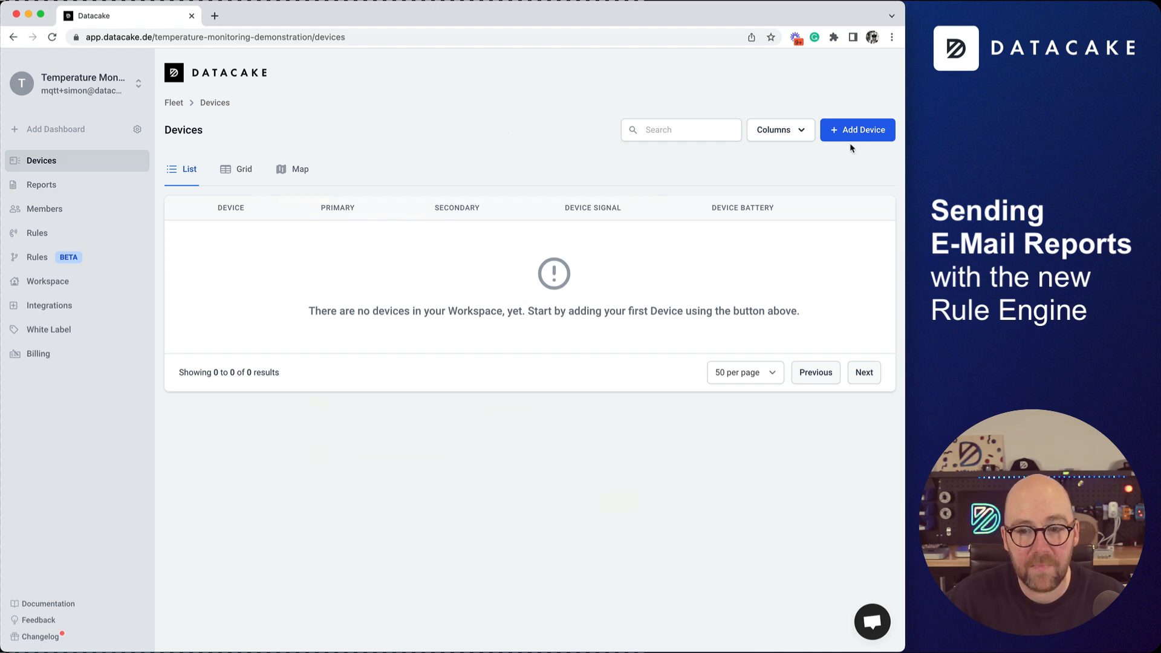
{"action": "left_click", "coordinate": [866, 137]}
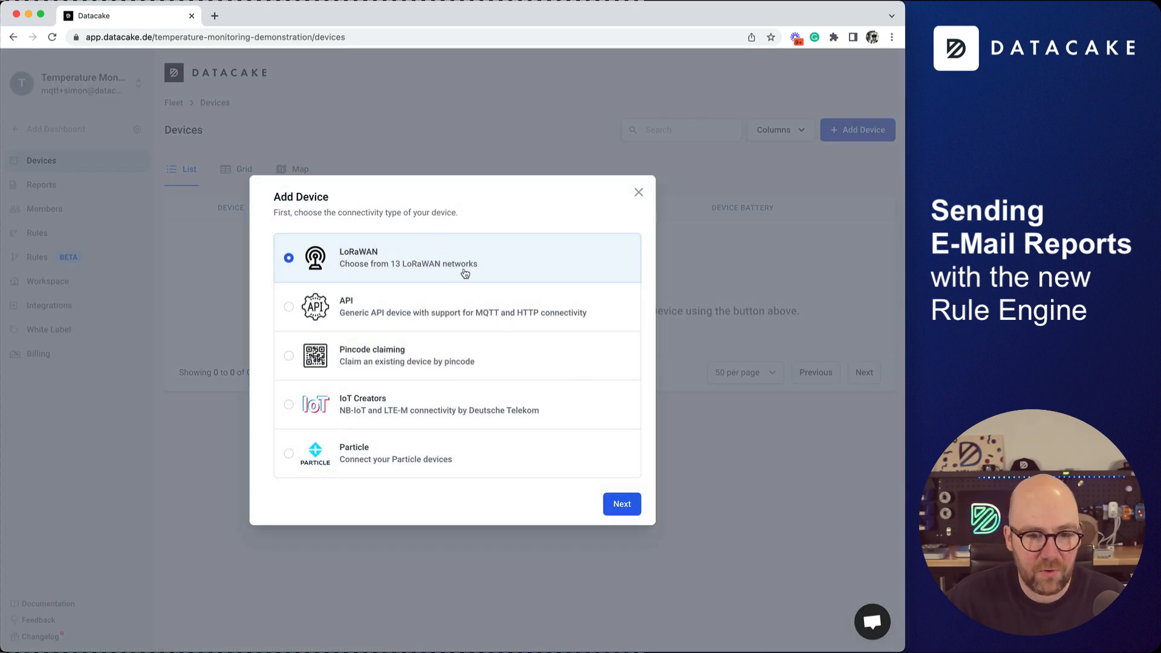
{"action": "left_click", "coordinate": [621, 504]}
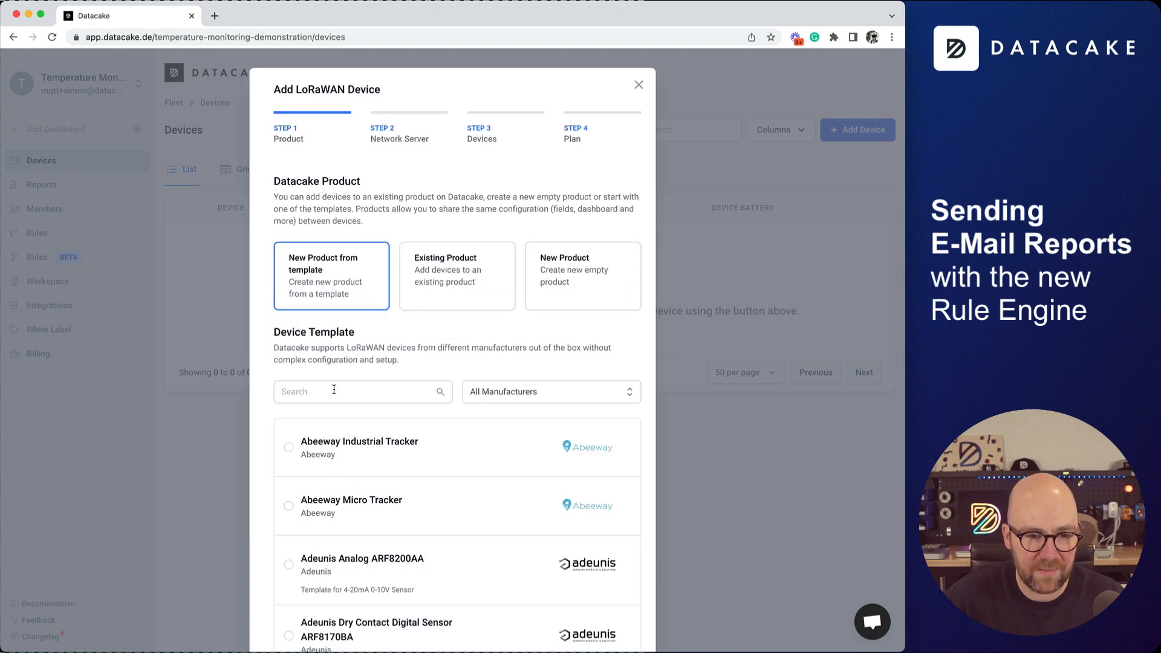
{"action": "left_click", "coordinate": [334, 389]}
{"action": "type", "text": "lht6"}
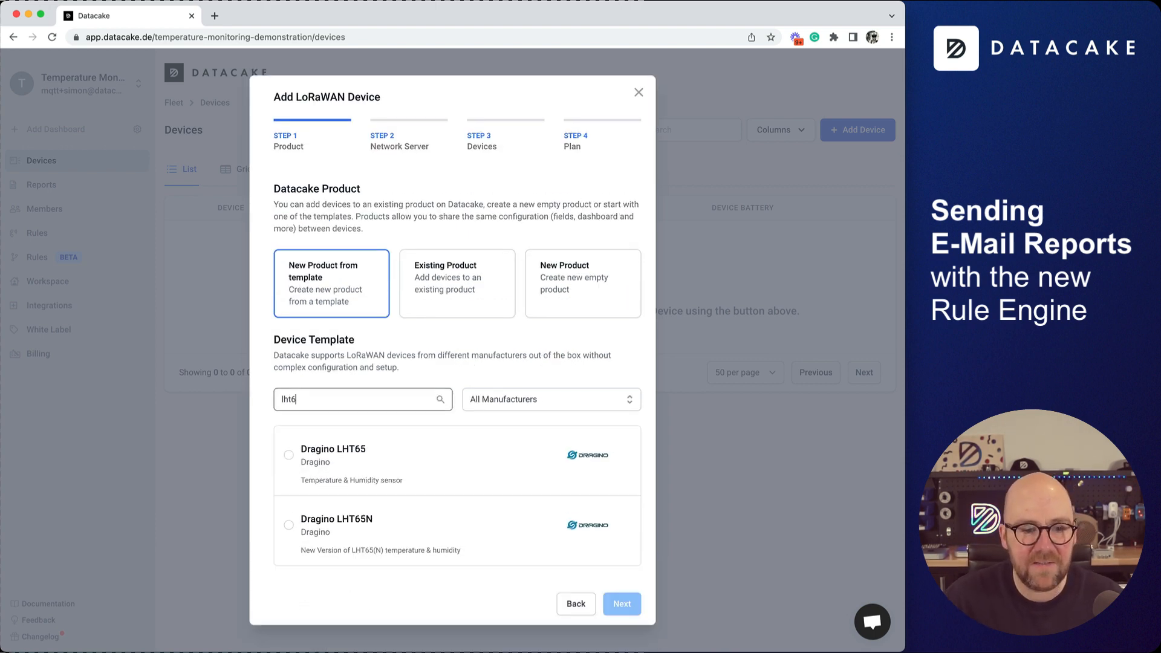
{"action": "type", "text": "5"}
{"action": "left_click", "coordinate": [362, 474]}
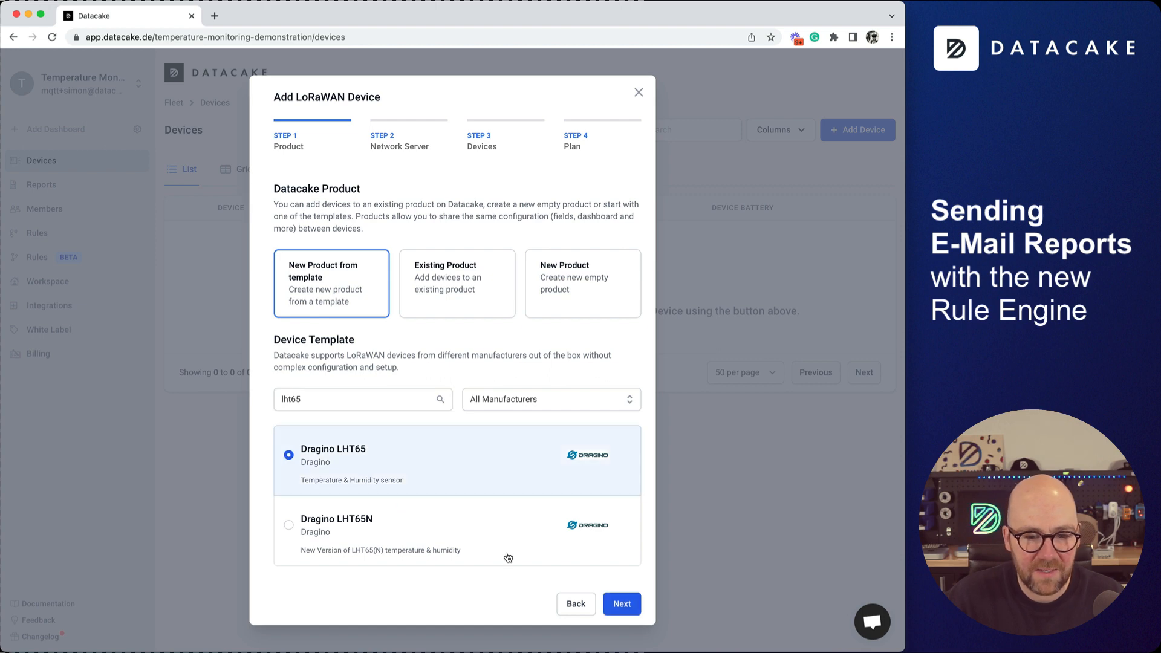
{"action": "left_click", "coordinate": [622, 604]}
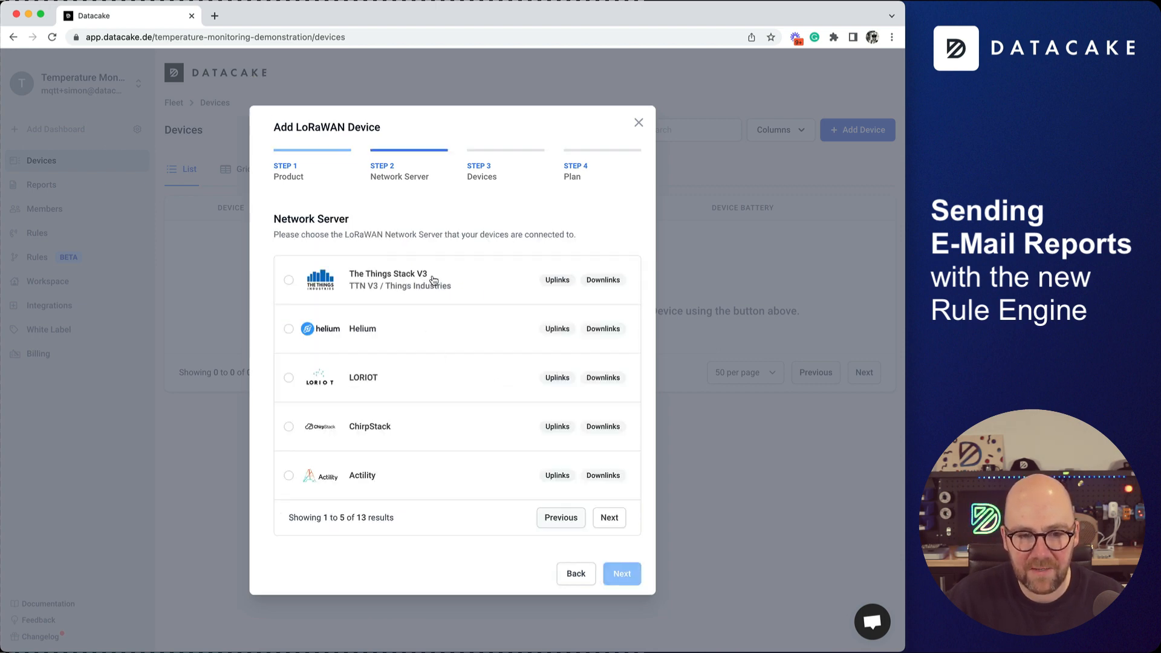
{"action": "left_click", "coordinate": [429, 287]}
{"action": "left_click", "coordinate": [623, 575]}
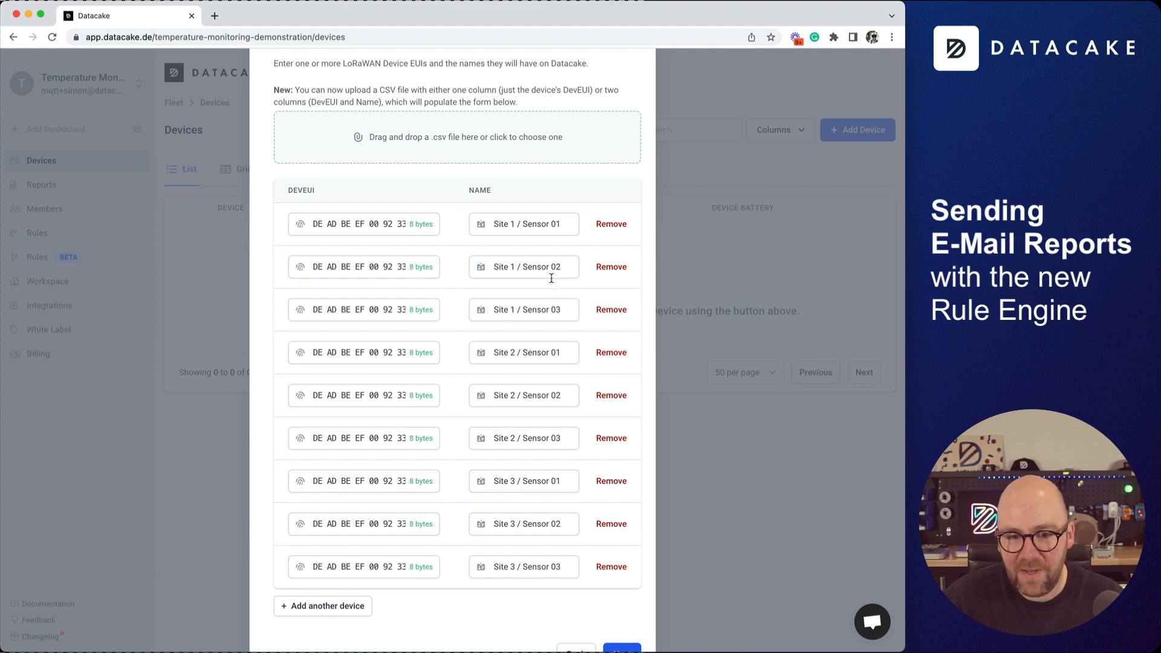
Enter nine DevEUIs named Site 1–3 / Sensor 01–03 and add them on the Light Manual plan.
{"action": "scroll", "coordinate": [484, 226], "scroll_direction": "up", "scroll_amount": 3}
{"action": "scroll", "coordinate": [542, 249], "scroll_direction": "down", "scroll_amount": 4}
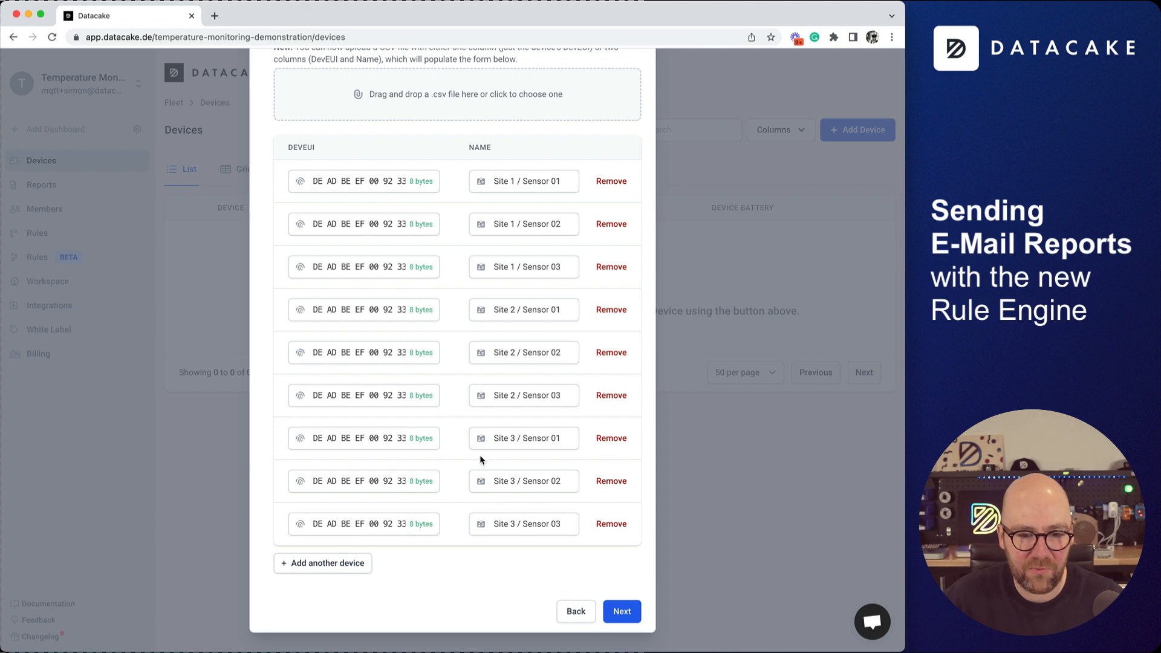
{"action": "scroll", "coordinate": [452, 459], "scroll_direction": "up", "scroll_amount": 4}
{"action": "scroll", "coordinate": [452, 469], "scroll_direction": "down", "scroll_amount": 4}
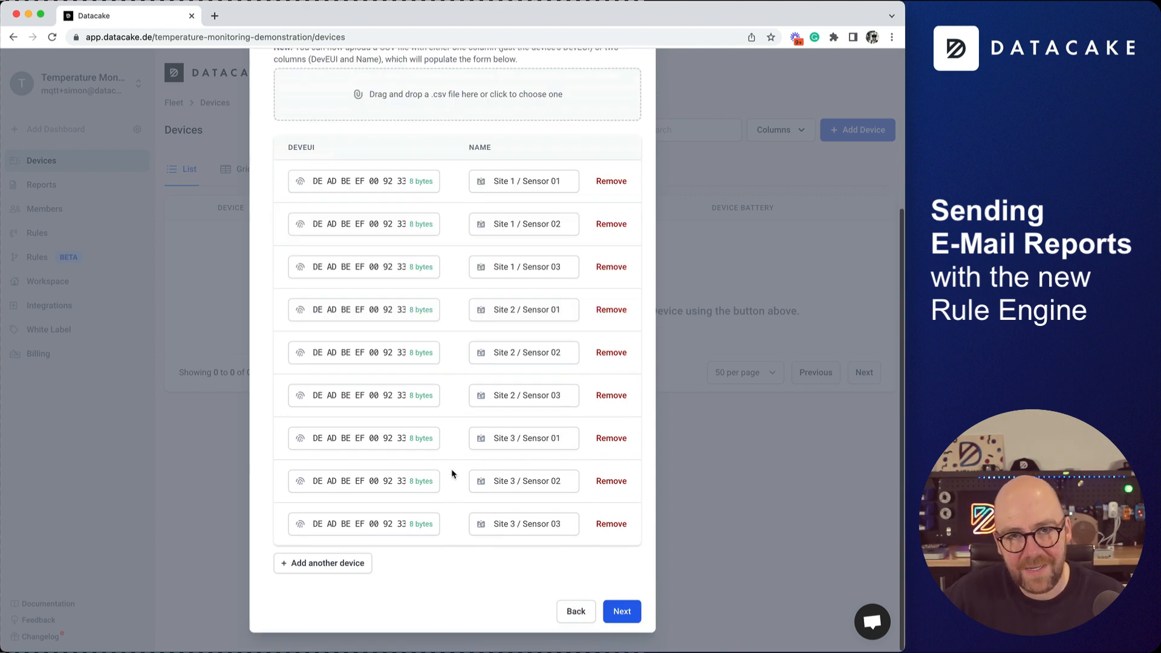
{"action": "left_click", "coordinate": [620, 613]}
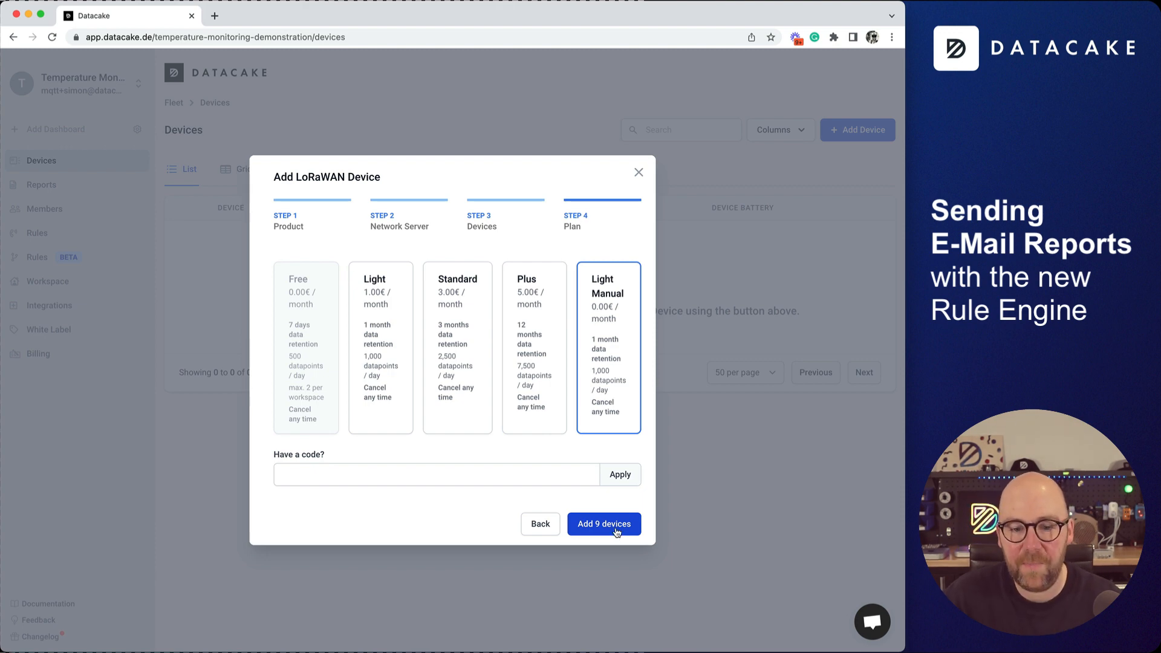
{"action": "left_click", "coordinate": [615, 531]}
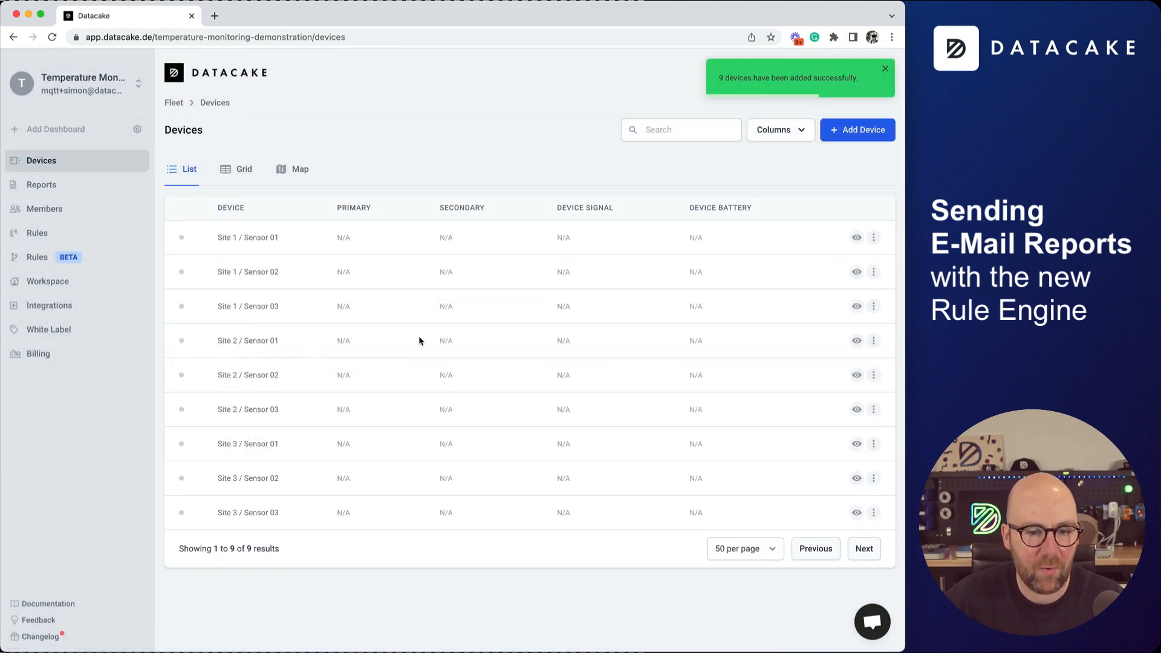
{"action": "left_click", "coordinate": [245, 173]}
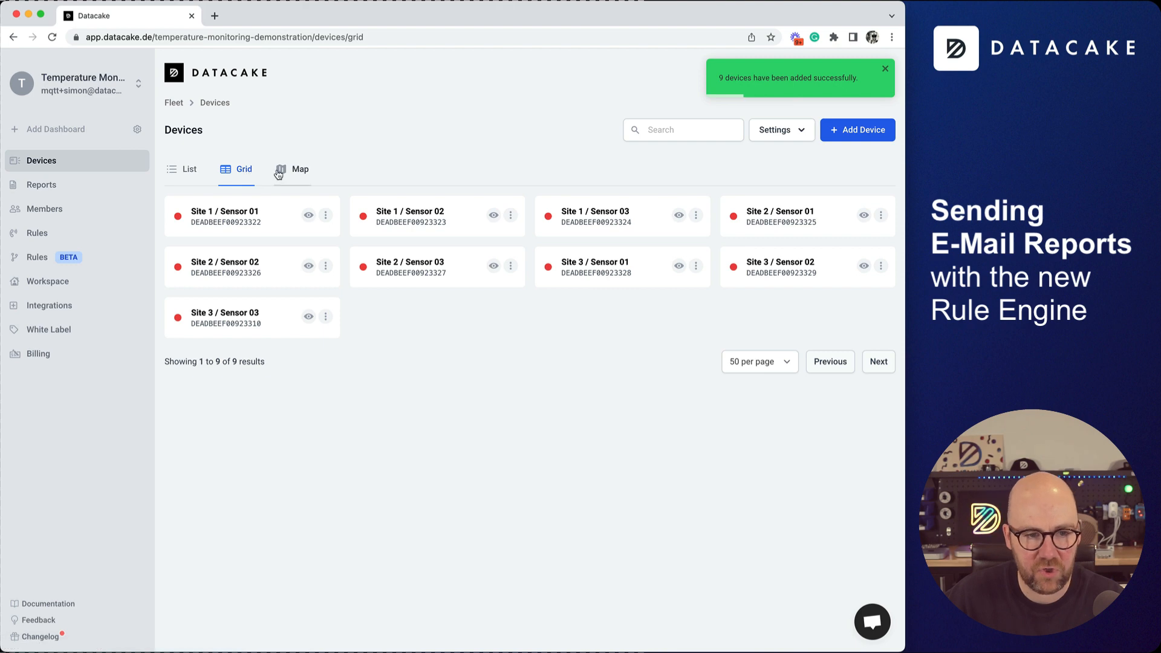
{"action": "left_click", "coordinate": [191, 171]}
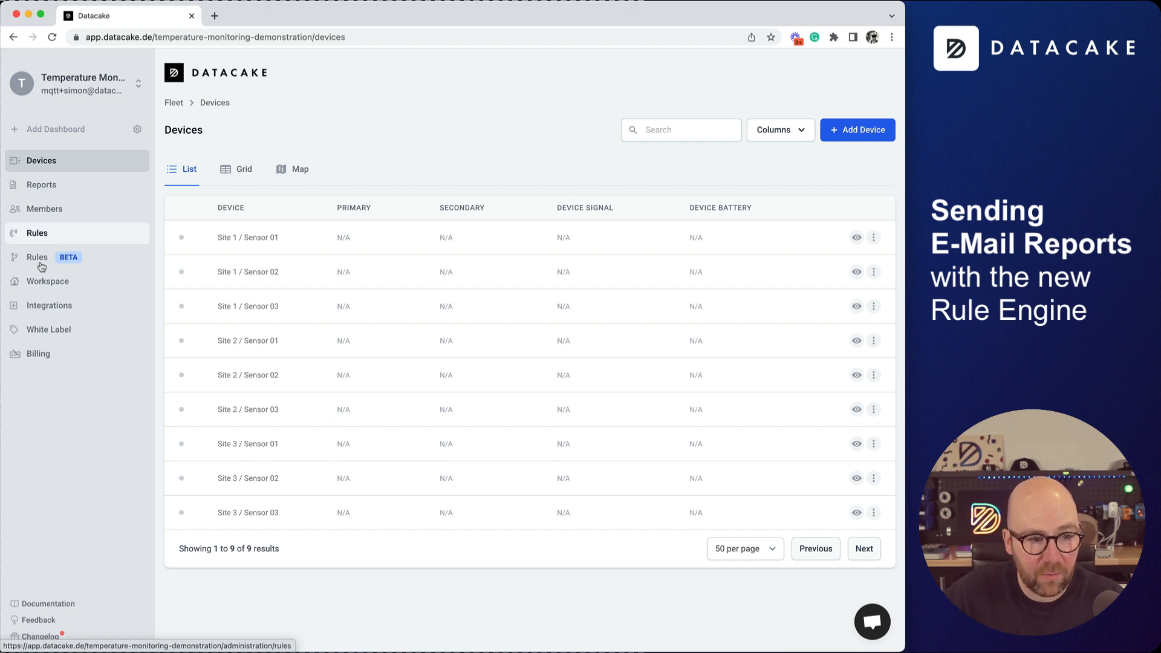
{"action": "left_click", "coordinate": [53, 191]}
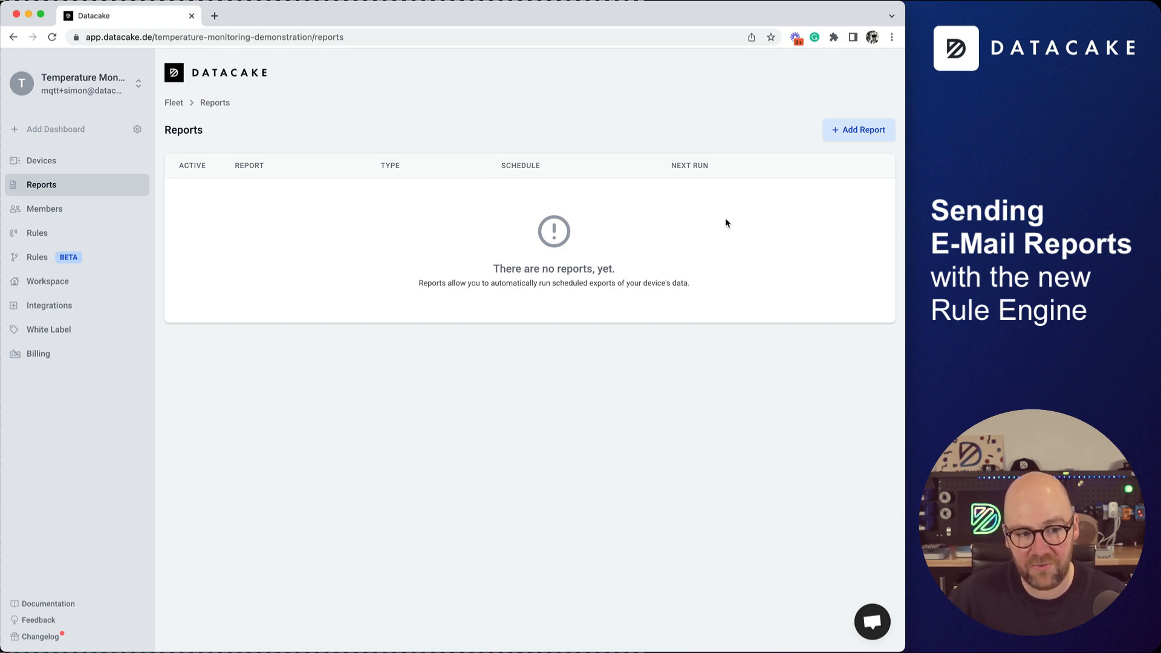
{"action": "left_click", "coordinate": [35, 257]}
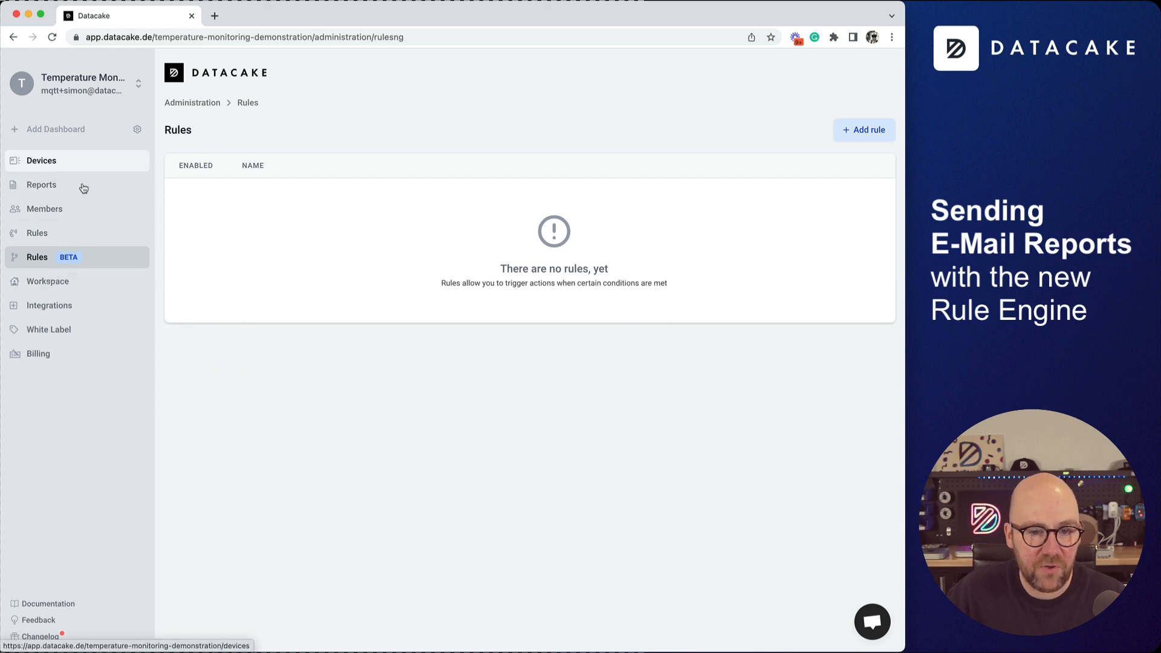
{"action": "left_click", "coordinate": [64, 167]}
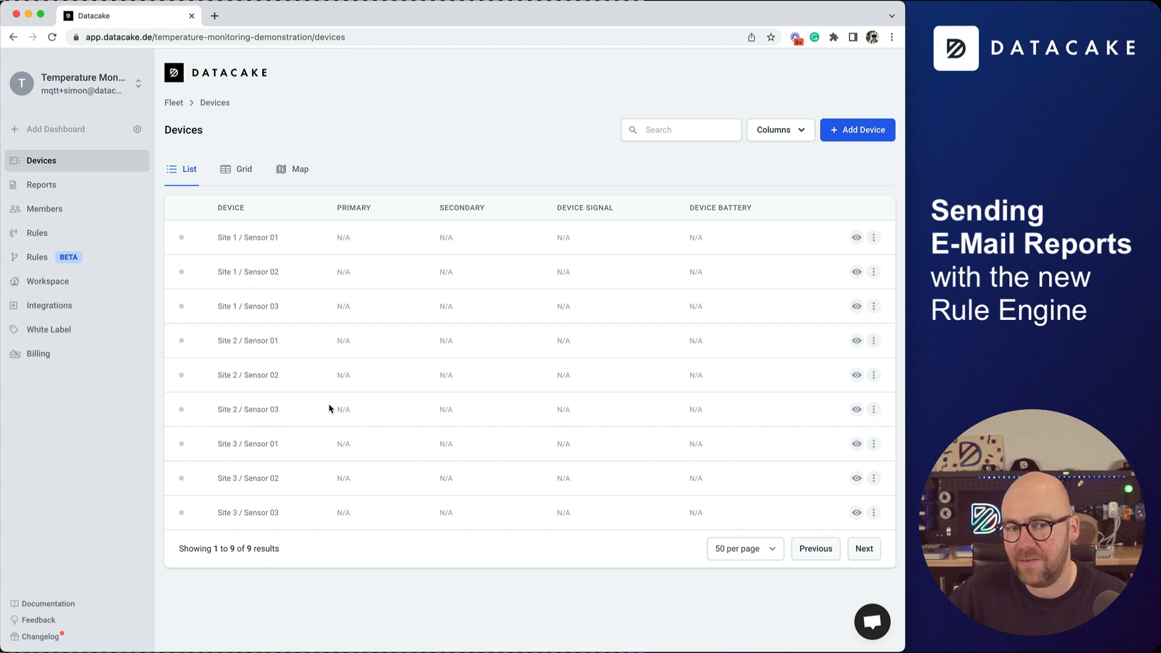
Add one API device under a new product 'Rule Controller' on the Free plan.
{"action": "left_click", "coordinate": [878, 134]}
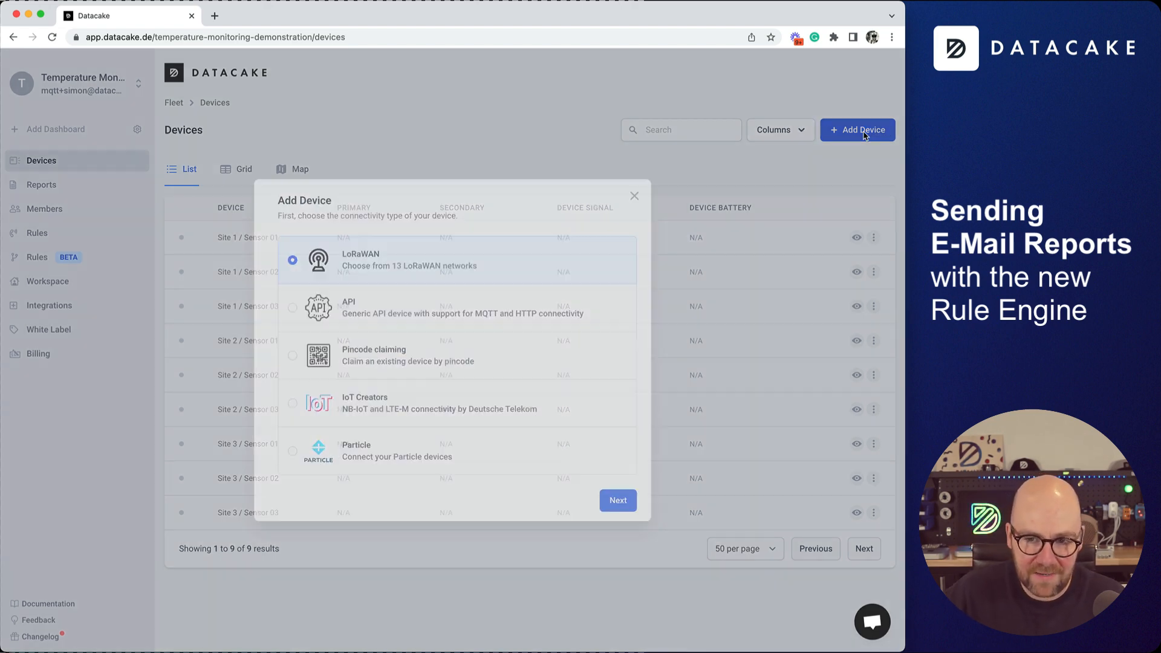
{"action": "left_click", "coordinate": [381, 309]}
{"action": "left_click", "coordinate": [621, 504]}
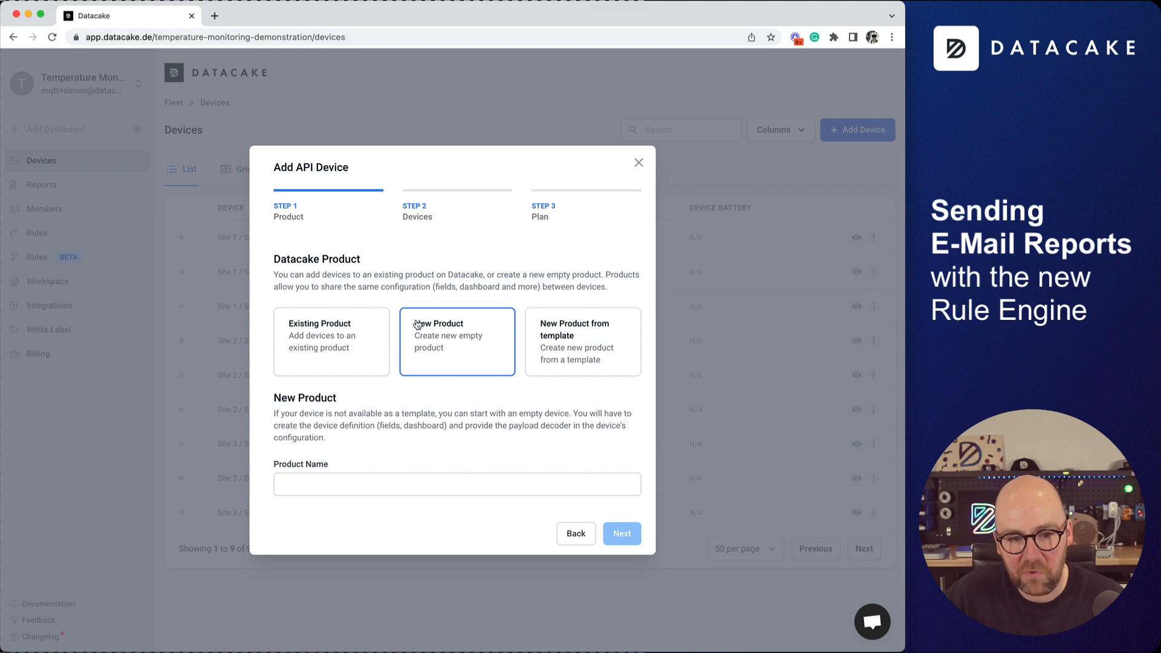
{"action": "left_click", "coordinate": [372, 488]}
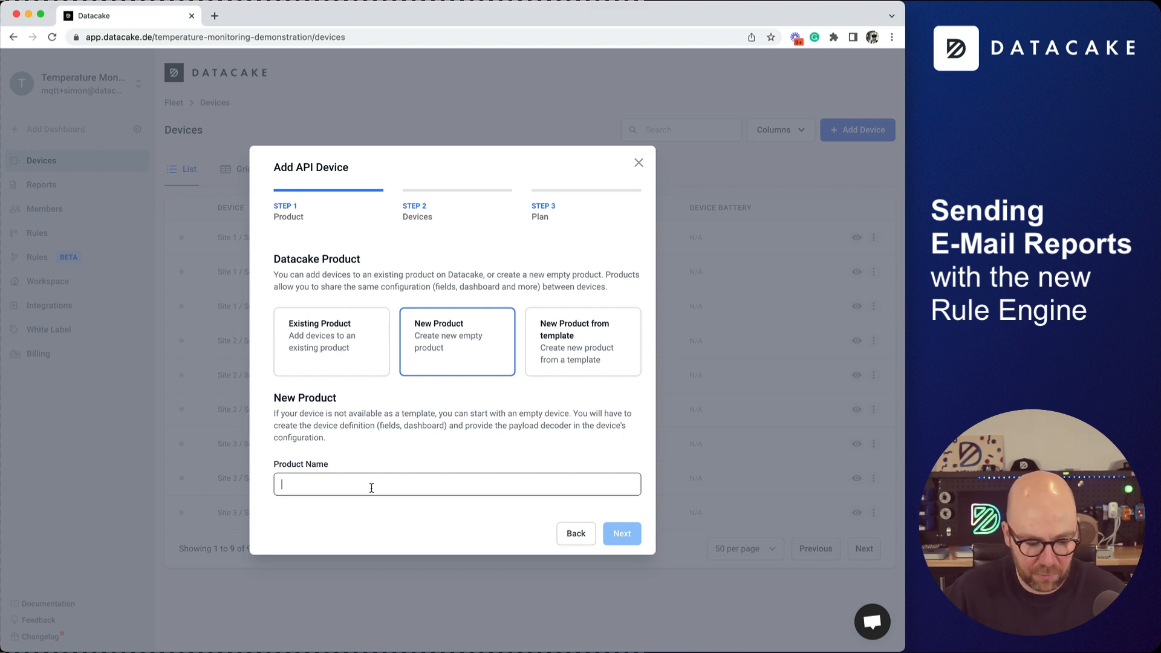
{"action": "type", "text": "Rule Cn"}
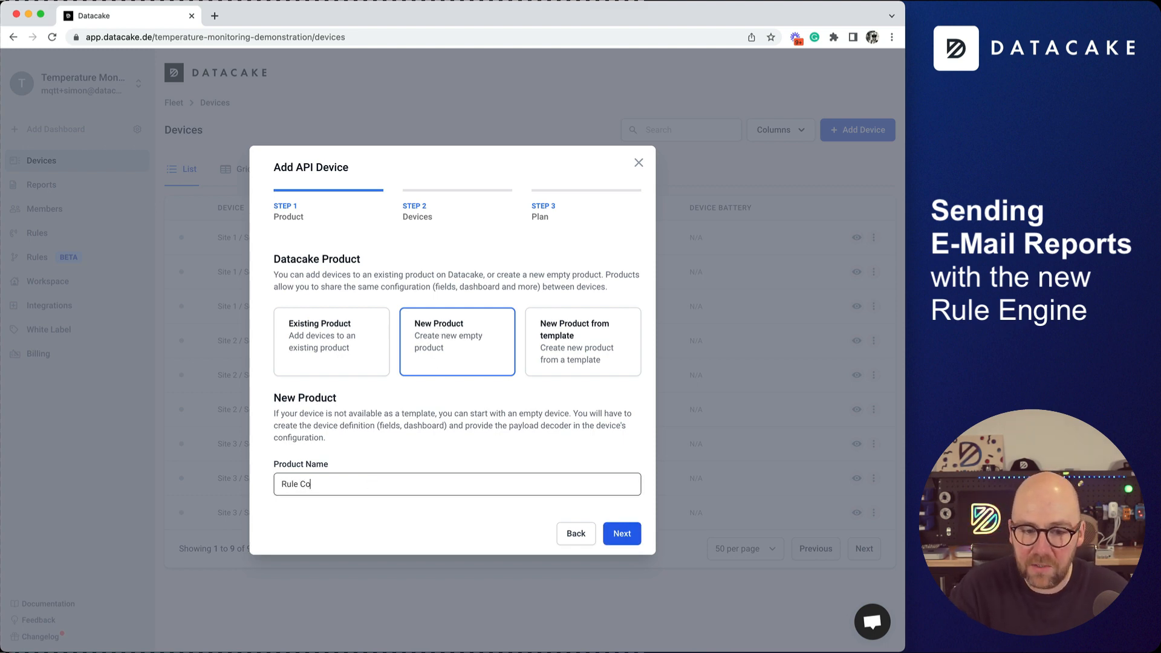
{"action": "type", "text": "ntroller"}
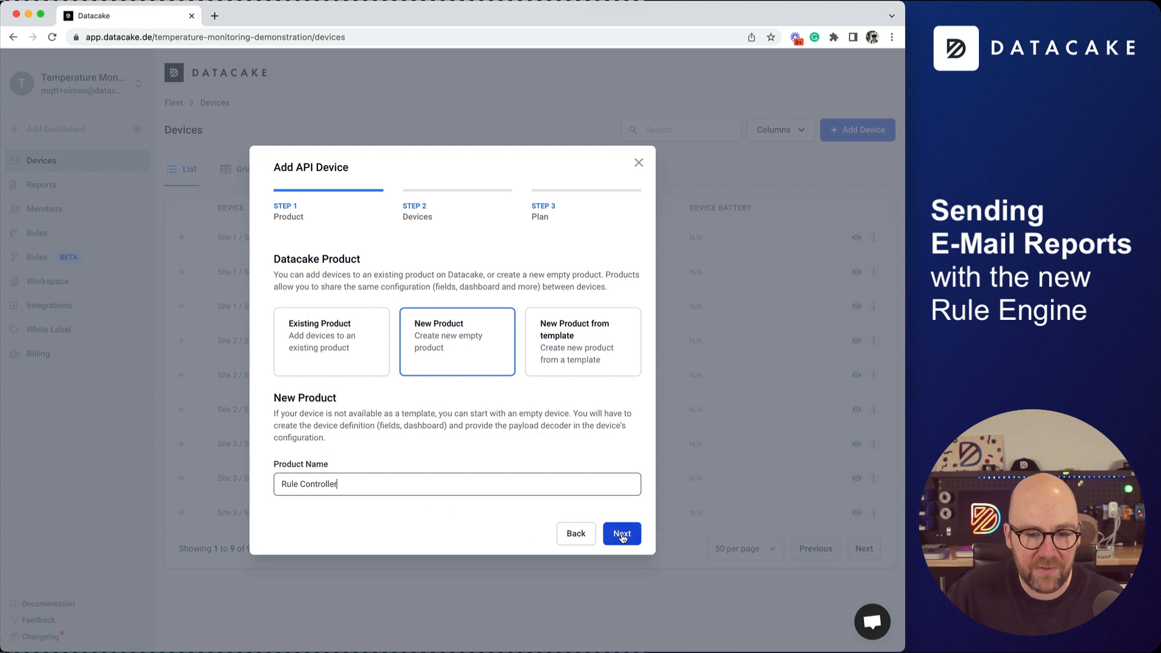
{"action": "left_click", "coordinate": [622, 535]}
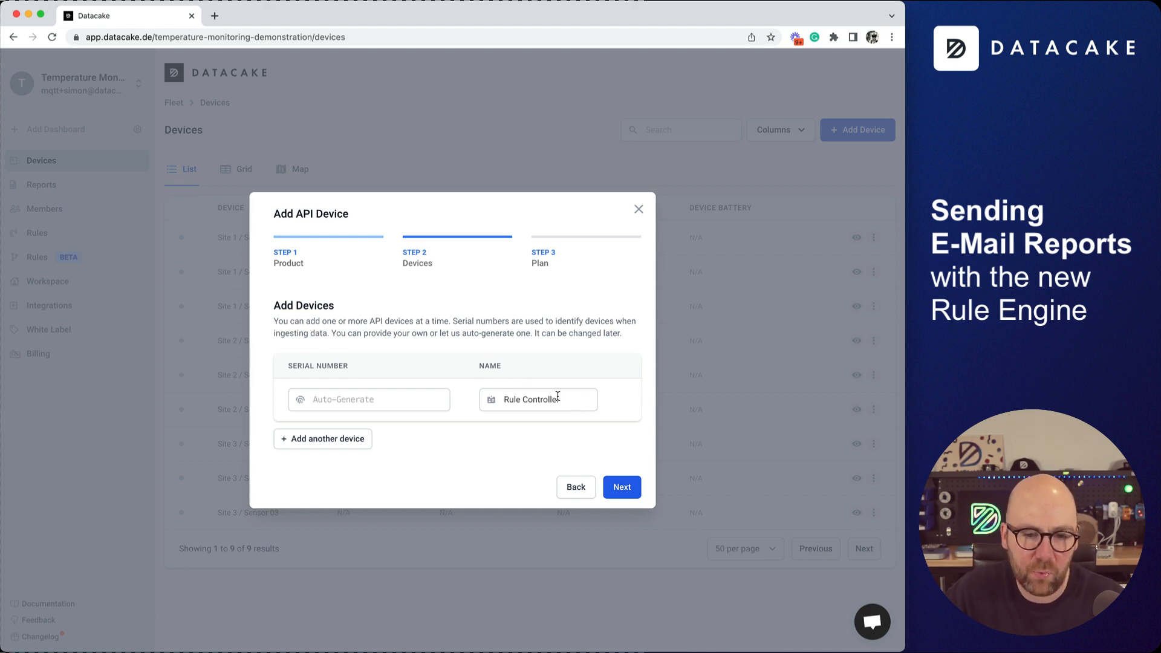
{"action": "left_click", "coordinate": [636, 495]}
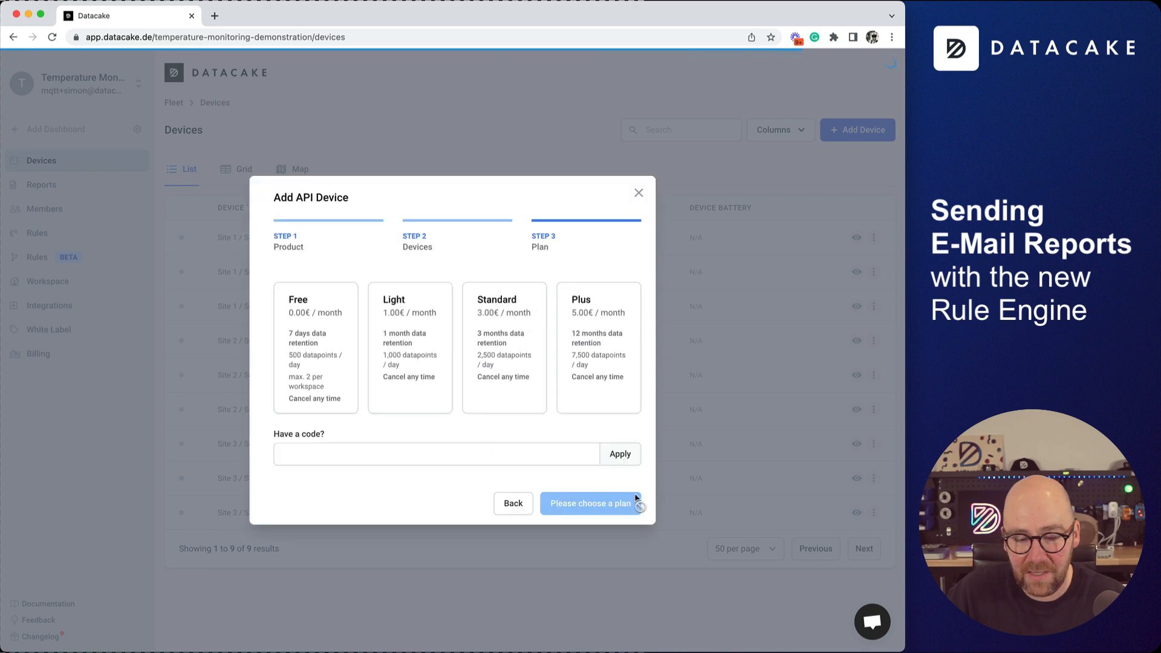
{"action": "left_click", "coordinate": [309, 372]}
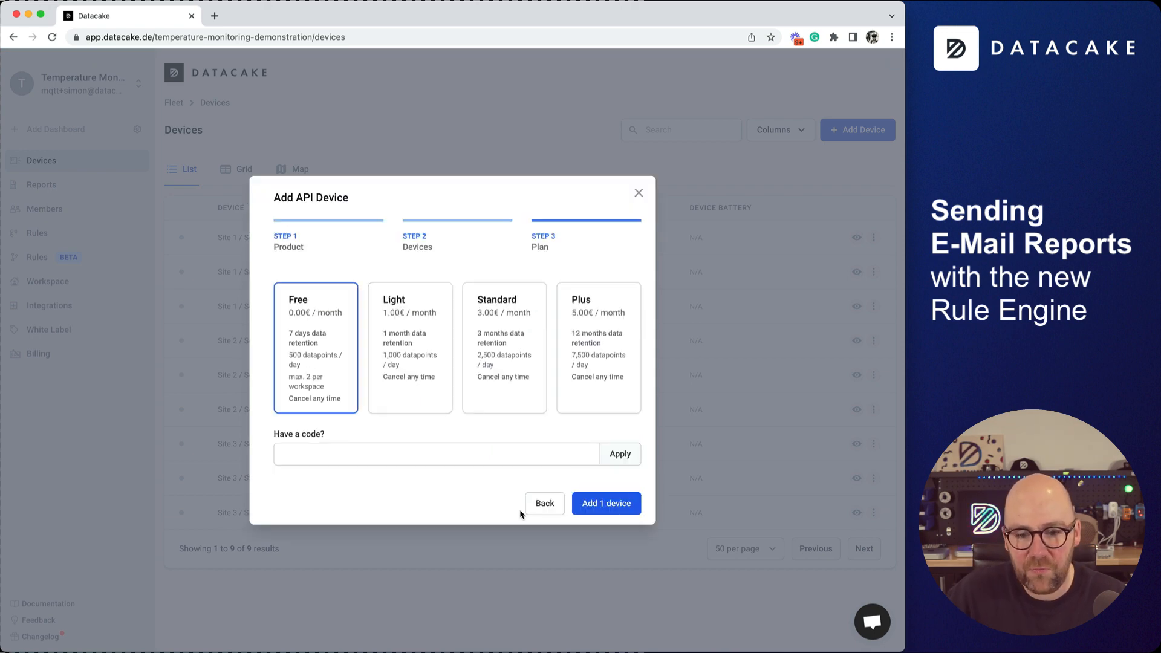
{"action": "left_click", "coordinate": [601, 509]}
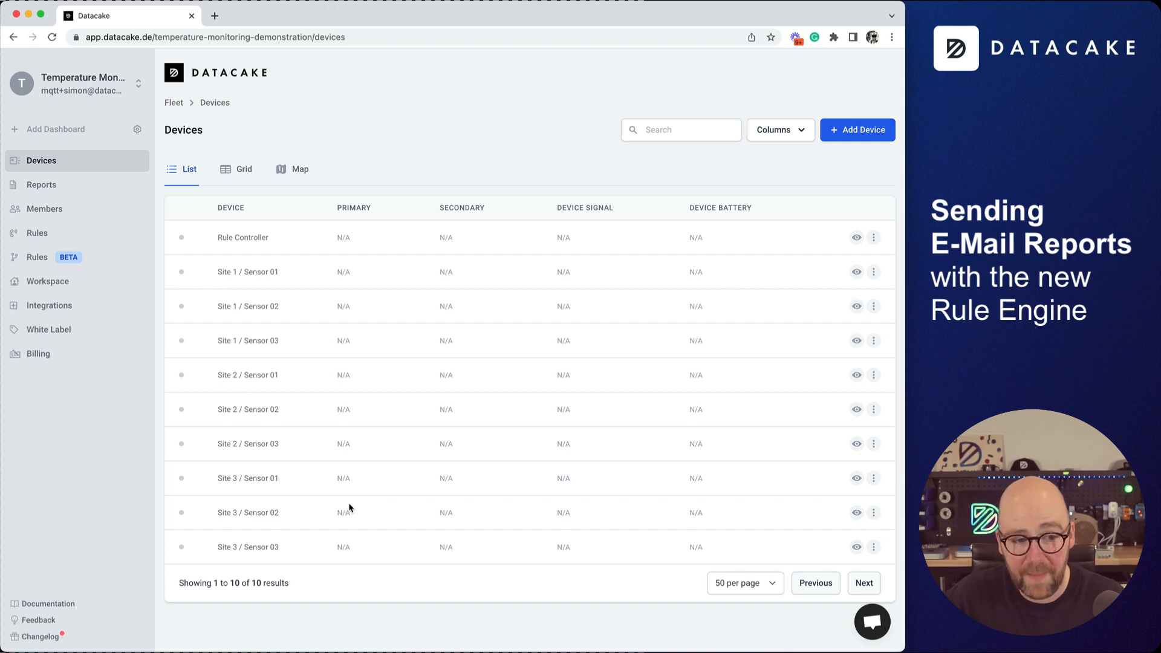
Create a new rule named 'Rule for Site 1 - Send out E-Mail Report'.
{"action": "left_click", "coordinate": [47, 265]}
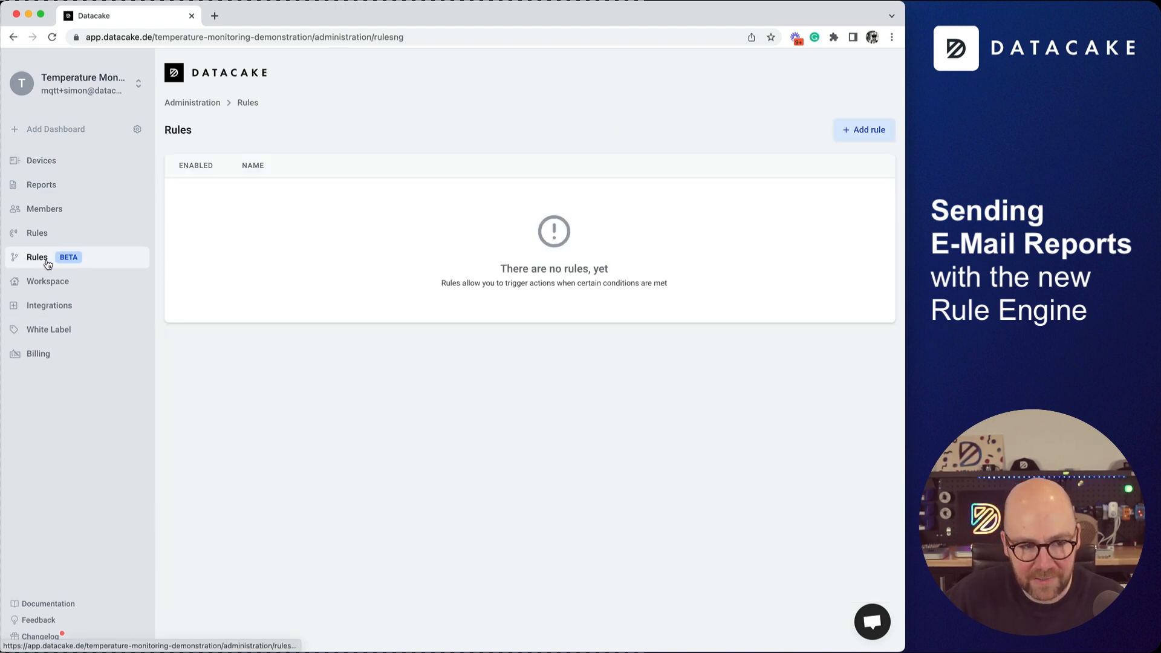
{"action": "left_click", "coordinate": [860, 138]}
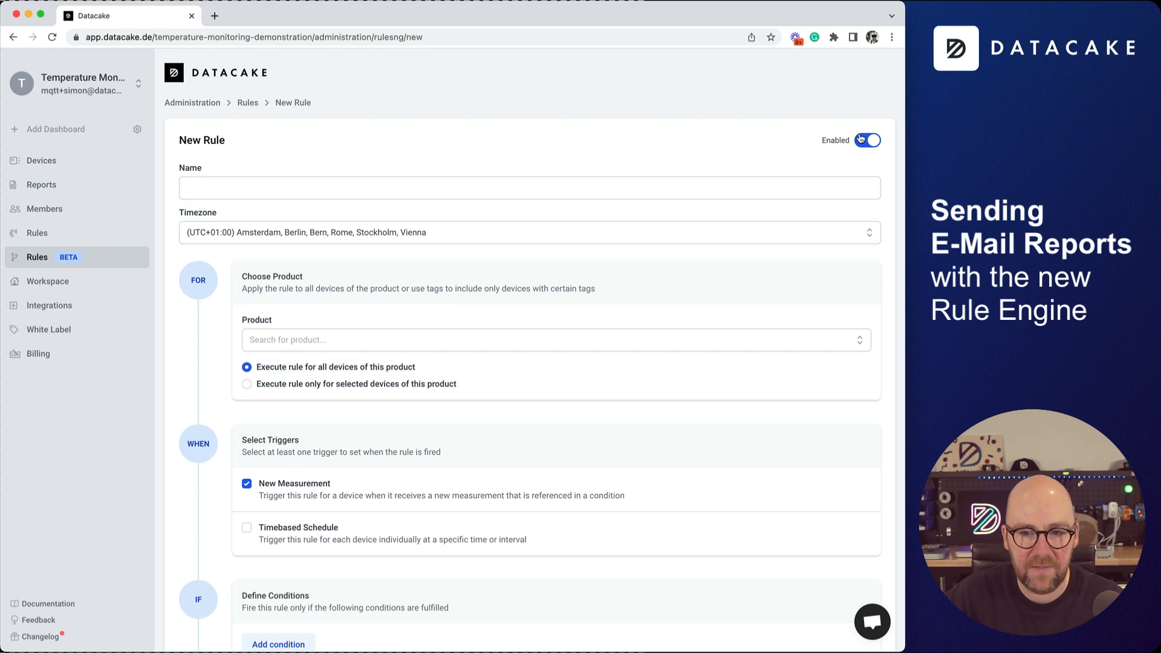
{"action": "left_click", "coordinate": [787, 192]}
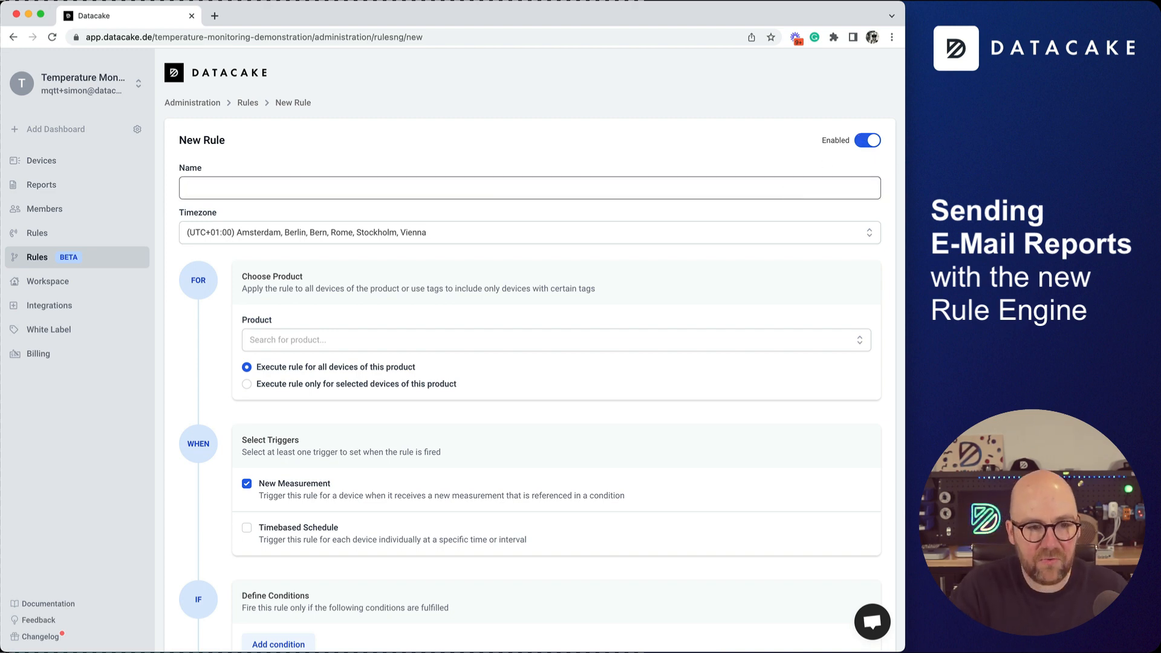
{"action": "type", "text": "Rule "}
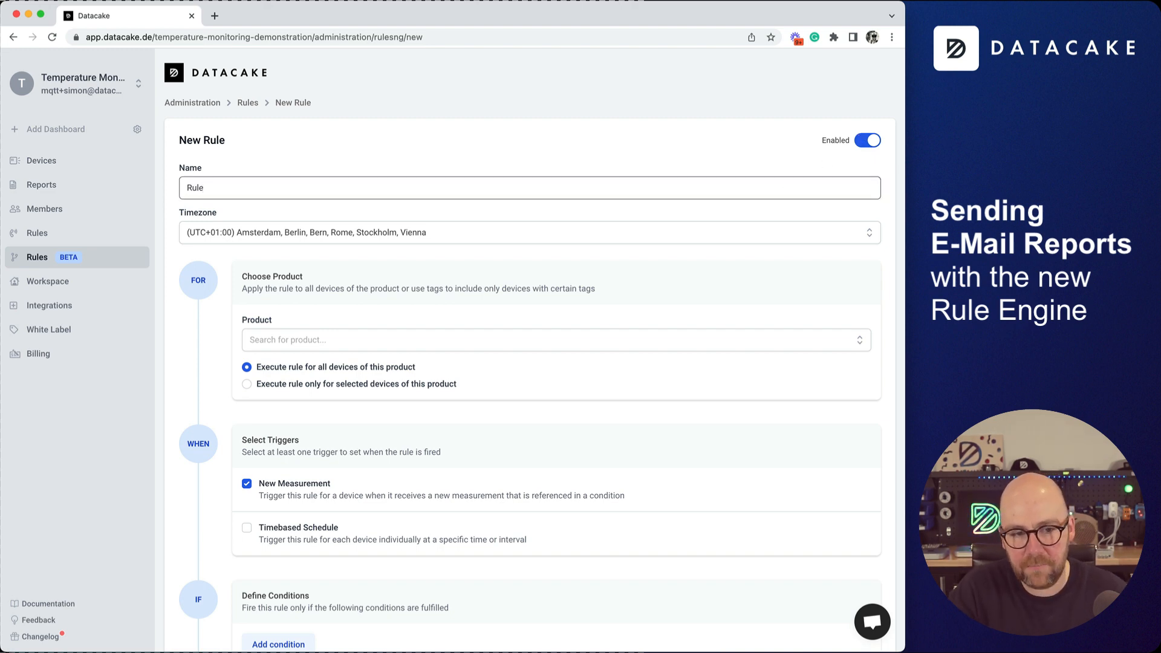
{"action": "type", "text": "for Site 1"}
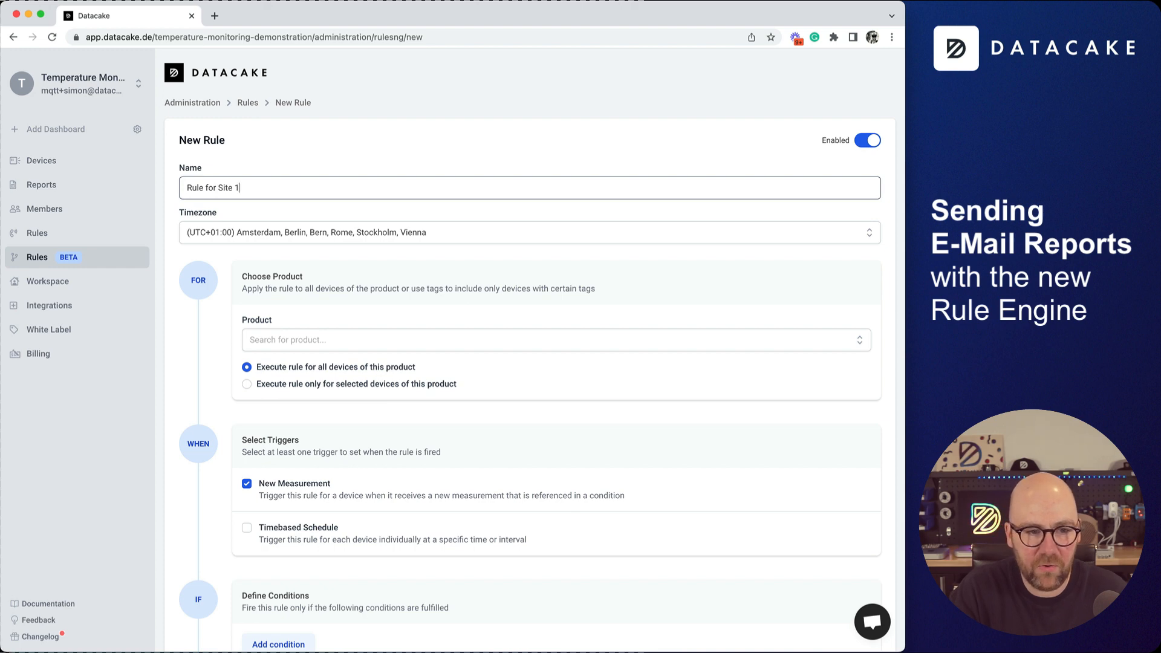
{"action": "key", "text": "Down"}
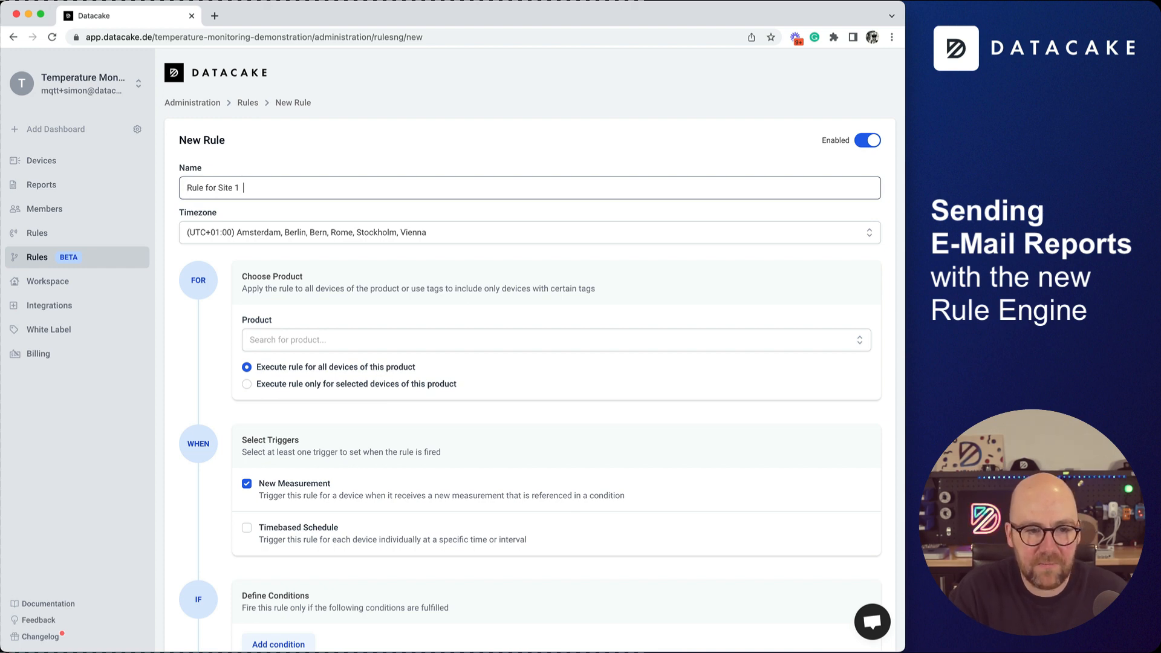
{"action": "type", "text": "Send out EM"}
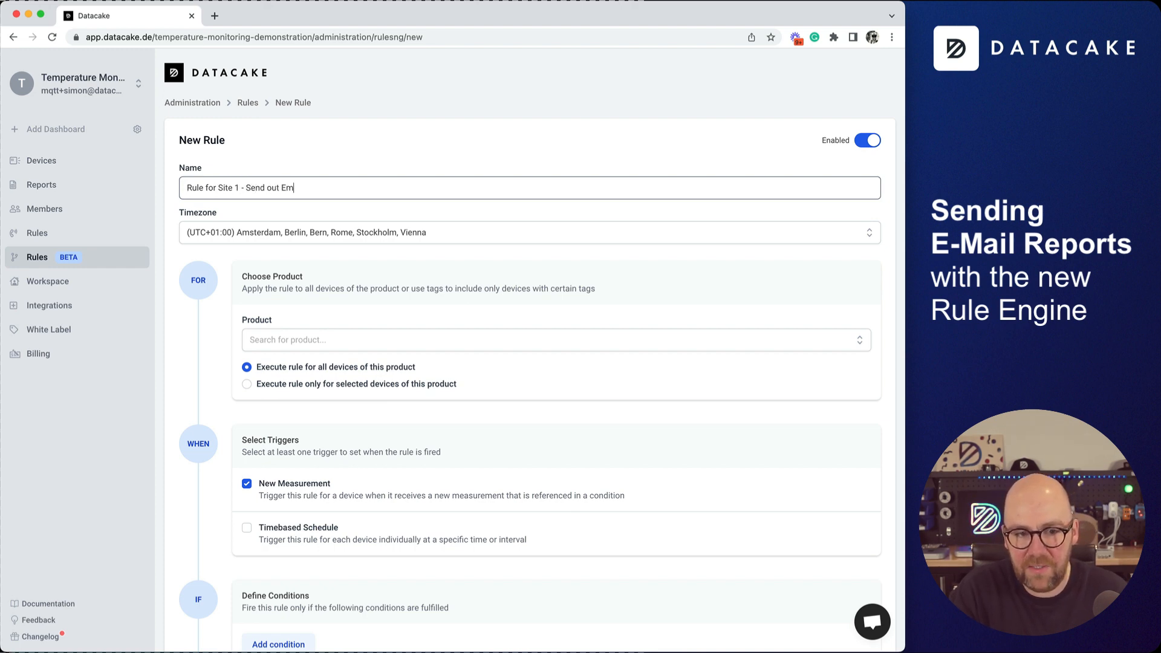
{"action": "type", "text": "A"}
{"action": "key", "text": "BackSpace"}
{"action": "key", "text": "BackSpace"}
{"action": "type", "text": "mai"}
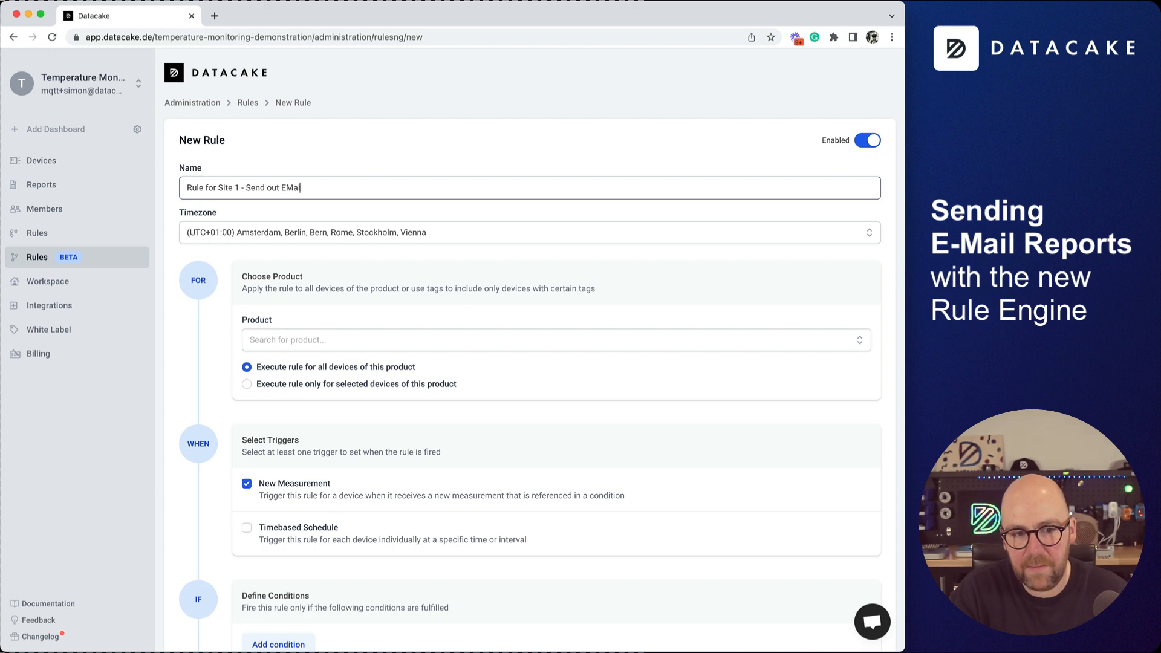
{"action": "key", "text": "BackSpace"}
{"action": "key", "text": "BackSpace"}
{"action": "key", "text": "BackSpace"}
{"action": "type", "text": "-Mail R"}
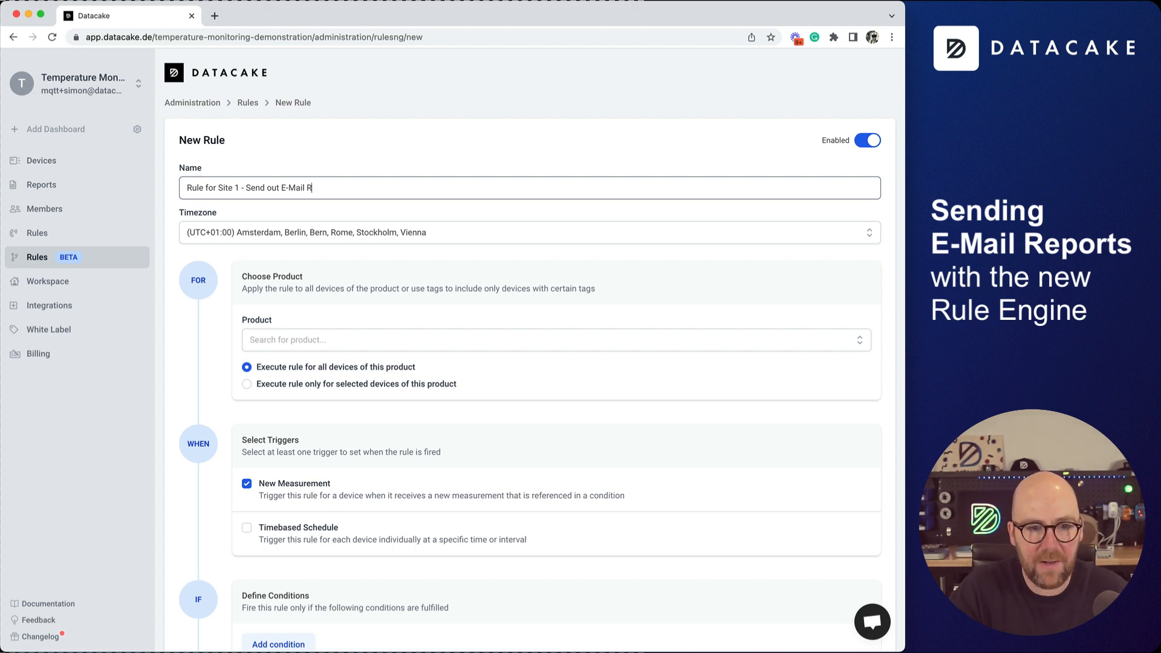
{"action": "type", "text": "eport"}
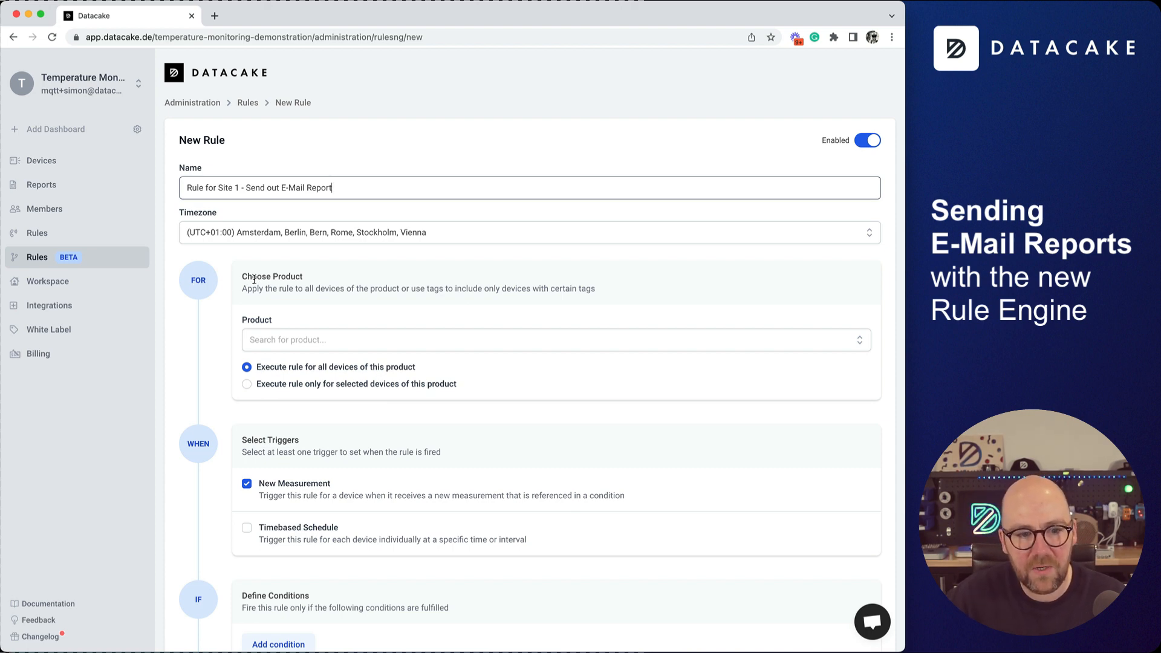
Target the Dragino LHT65 product and trigger on a daily 09:00 schedule instead of new measurements.
{"action": "left_click", "coordinate": [416, 341]}
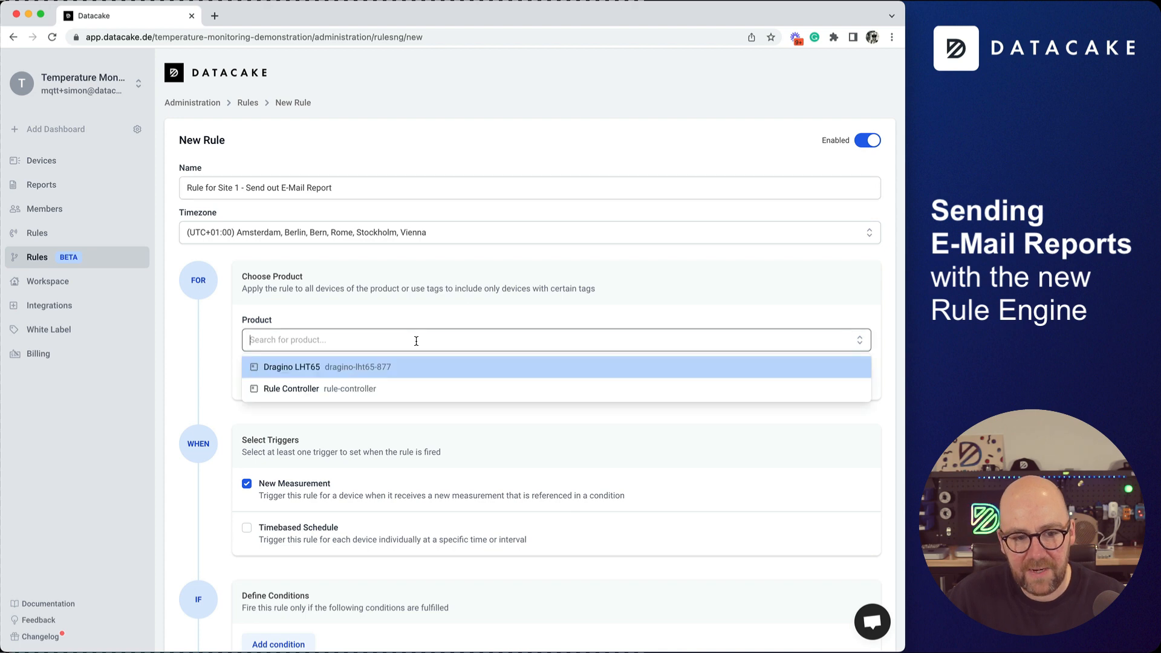
{"action": "left_click", "coordinate": [318, 369]}
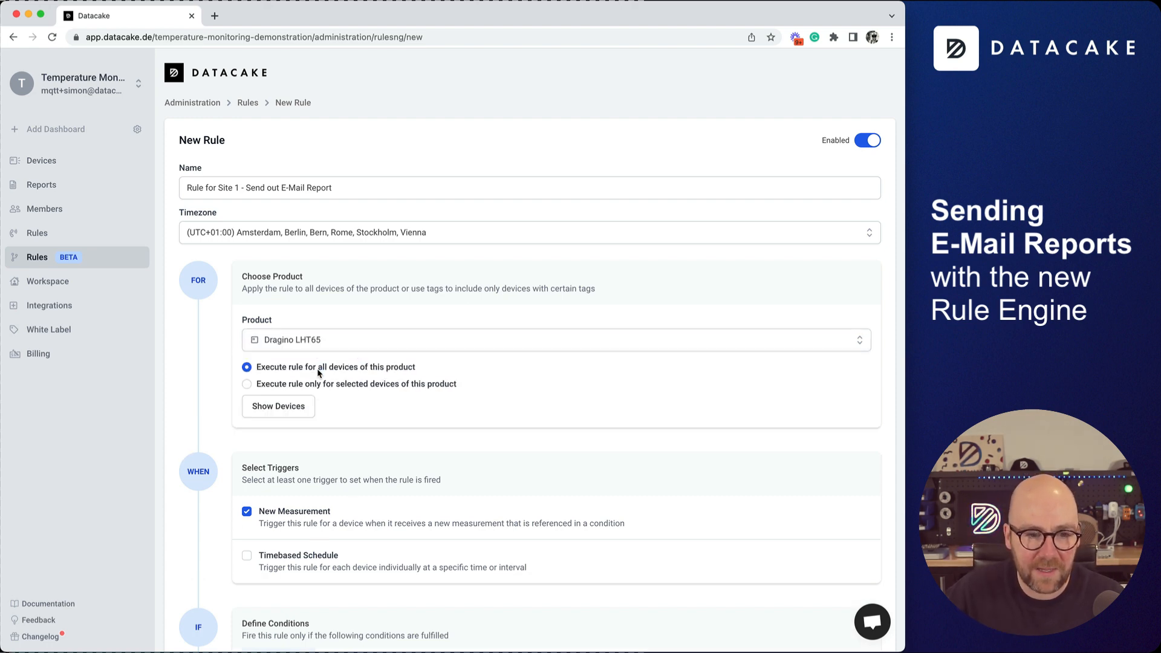
{"action": "scroll", "coordinate": [399, 417], "scroll_direction": "down", "scroll_amount": 2}
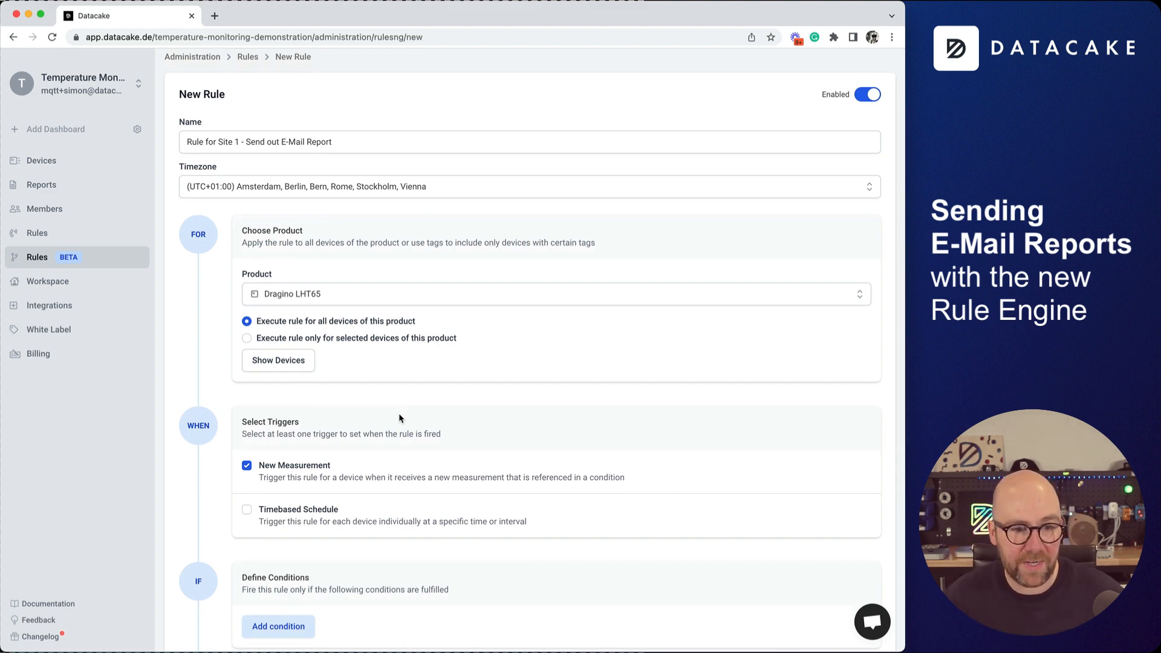
{"action": "left_click", "coordinate": [247, 509]}
{"action": "left_click", "coordinate": [248, 466]}
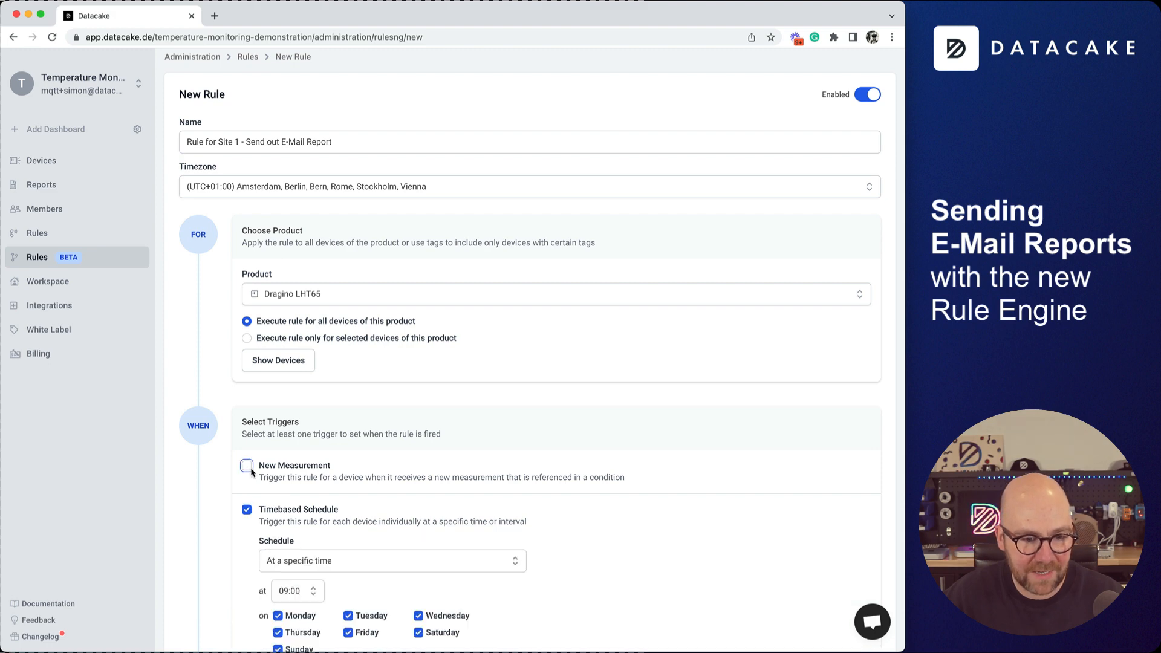
{"action": "scroll", "coordinate": [378, 493], "scroll_direction": "down", "scroll_amount": 5}
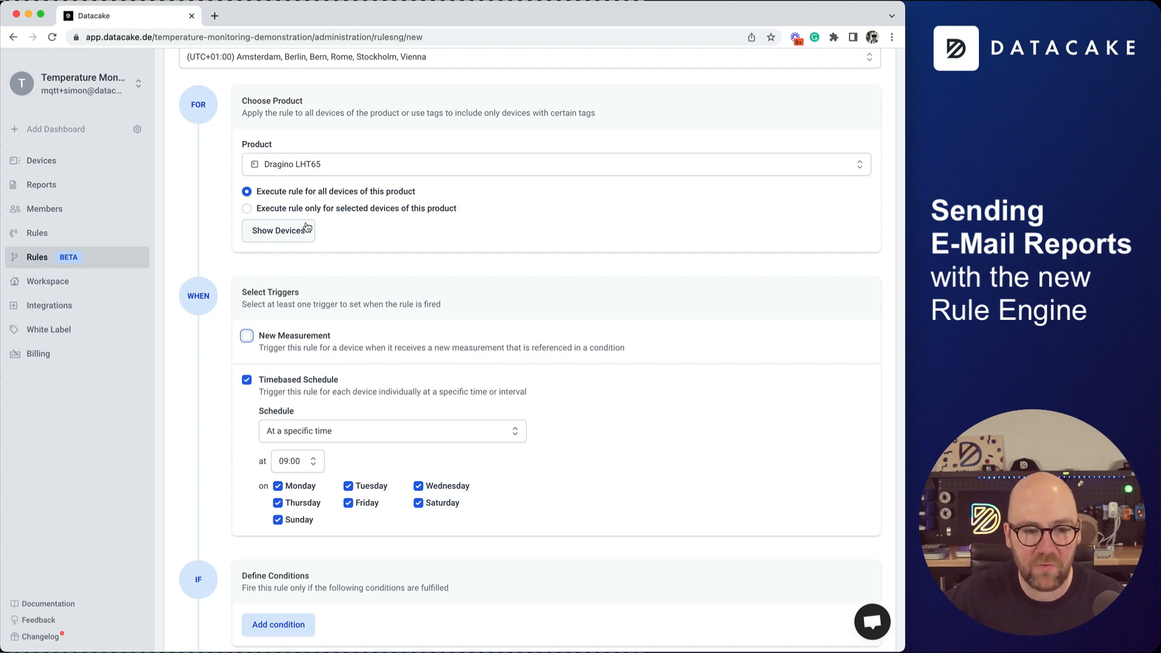
Change the rule's product from Dragino LHT65 to Rule Controller.
{"action": "left_click", "coordinate": [331, 169]}
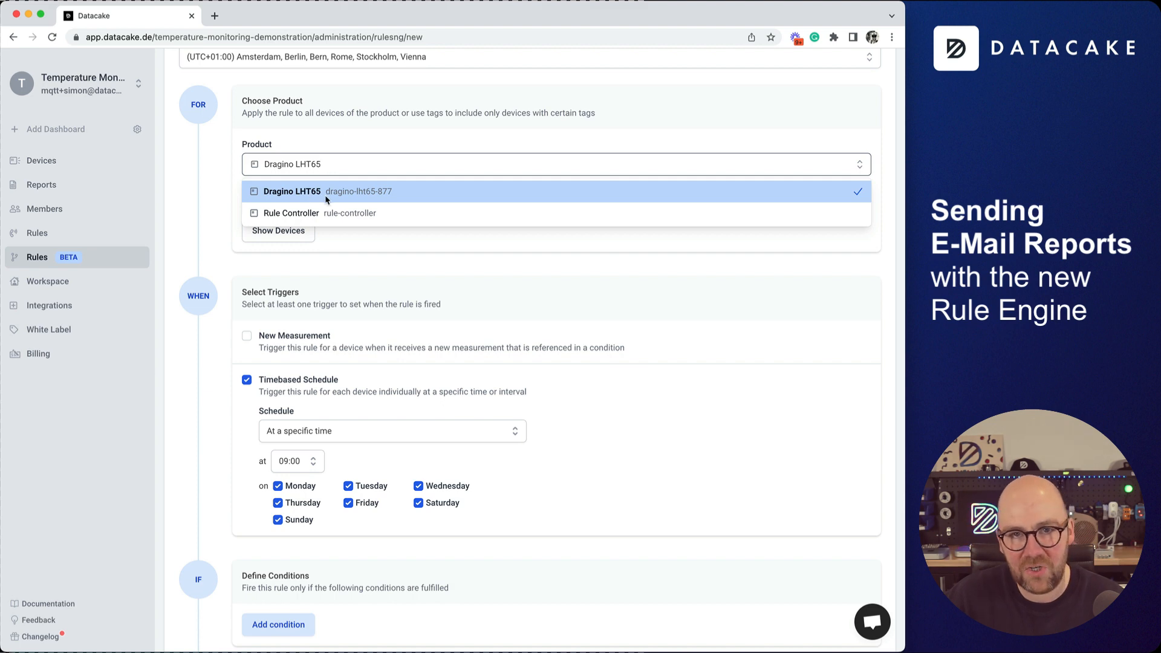
{"action": "left_click", "coordinate": [301, 215]}
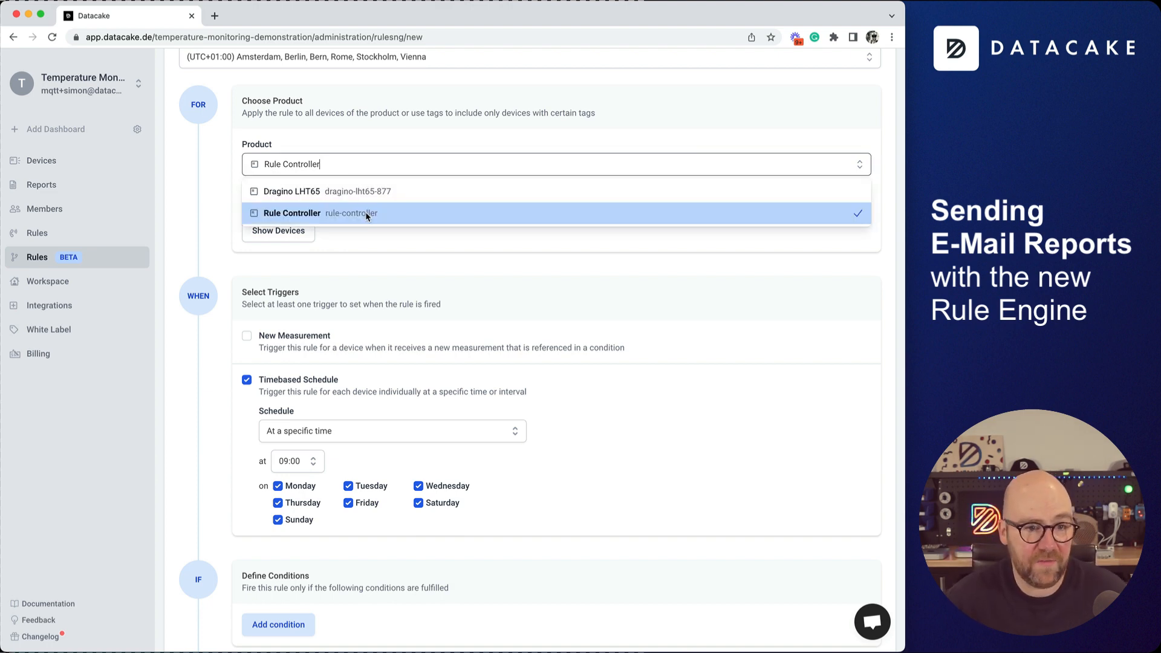
{"action": "left_click", "coordinate": [365, 213]}
{"action": "left_click", "coordinate": [325, 164]}
{"action": "left_click", "coordinate": [359, 236]}
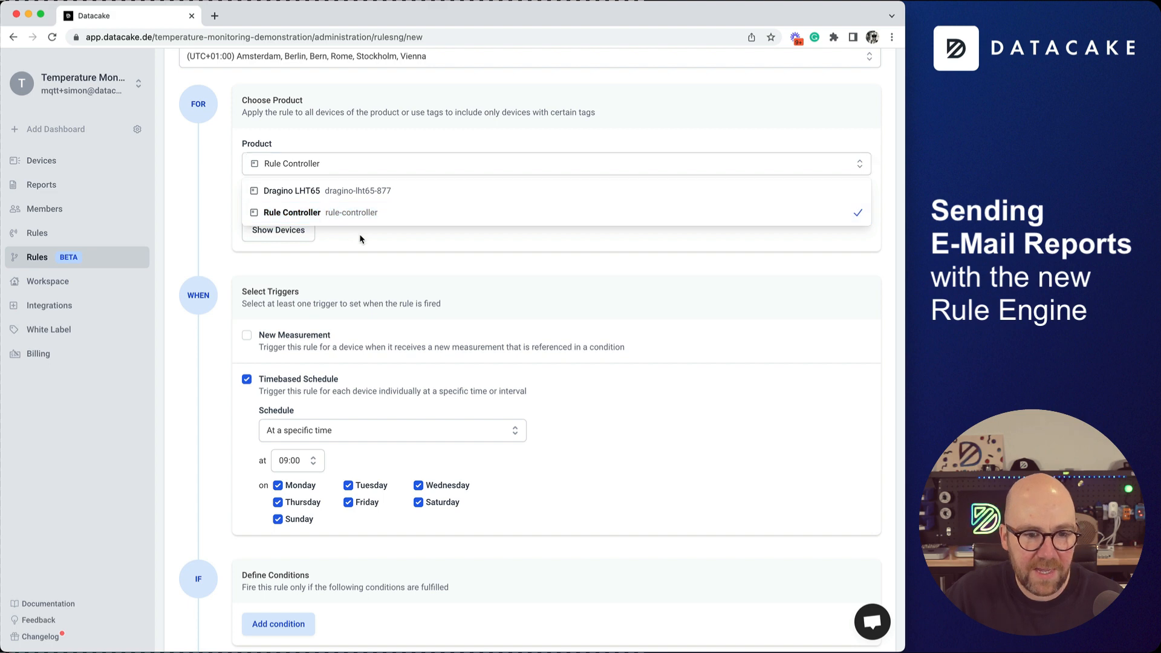
{"action": "scroll", "coordinate": [363, 282], "scroll_direction": "down", "scroll_amount": 2}
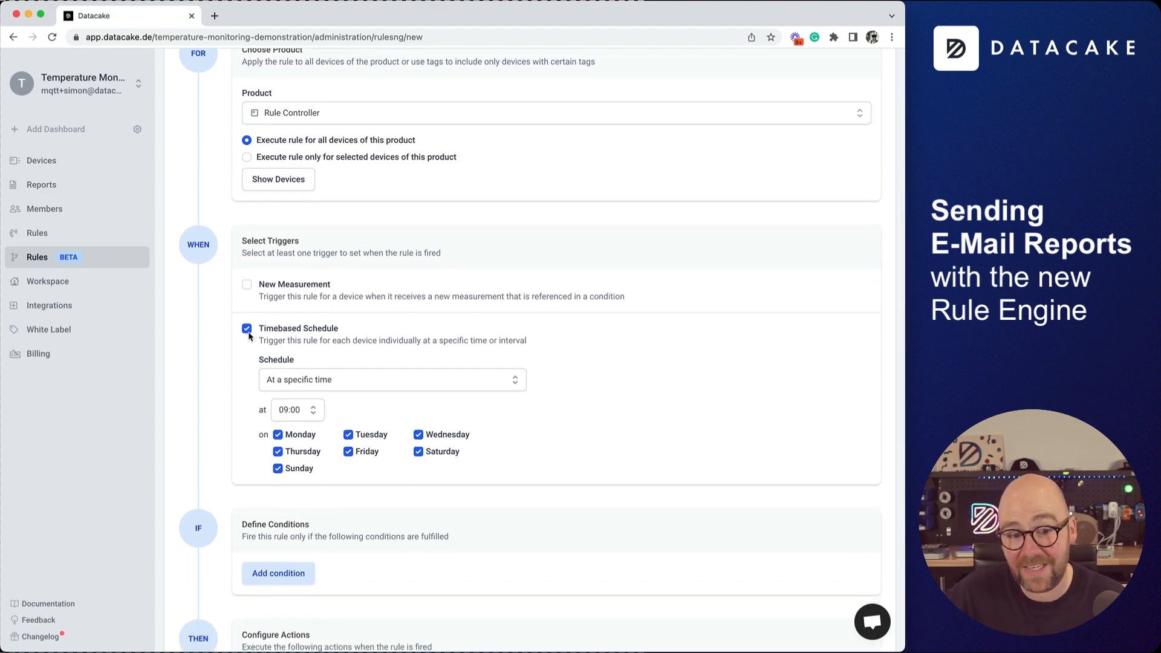
{"action": "scroll", "coordinate": [247, 336], "scroll_direction": "down", "scroll_amount": 5}
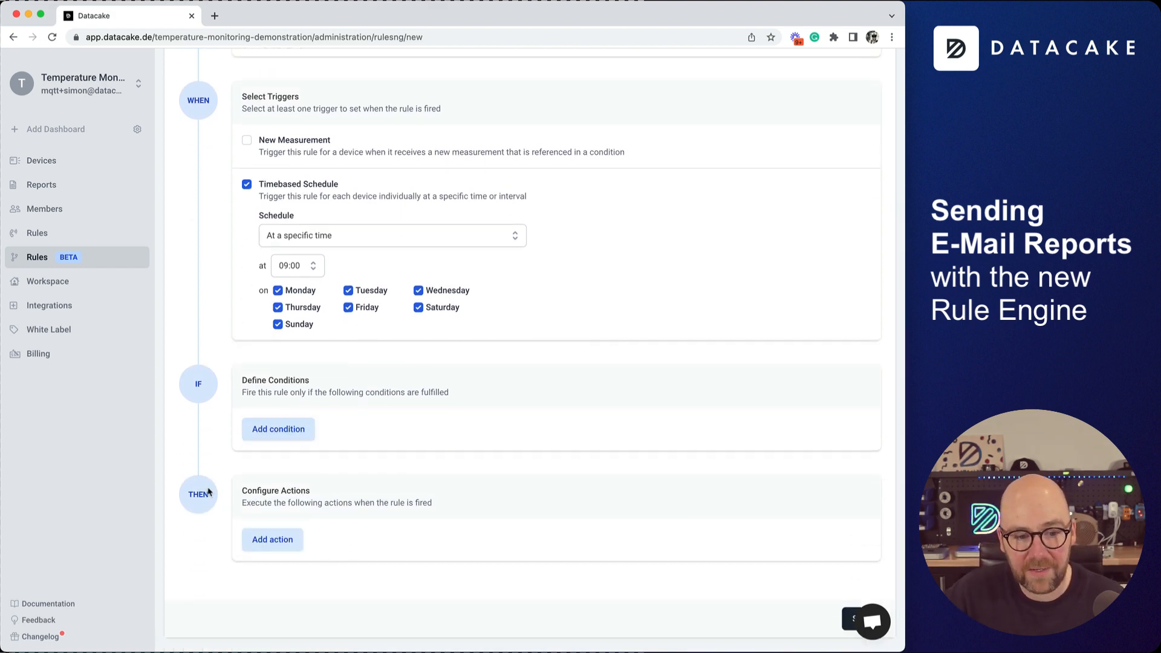
Add an E-Mail action with an empty description and subject 'Morning Report - Site 1'.
{"action": "left_click", "coordinate": [285, 547]}
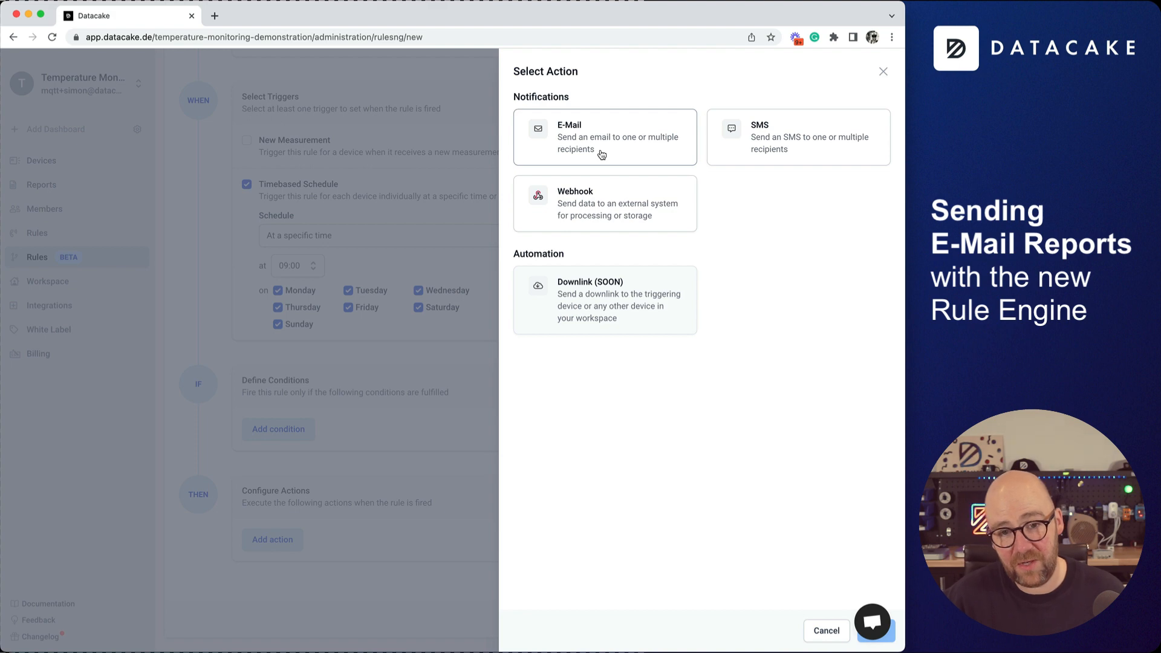
{"action": "left_click", "coordinate": [618, 130]}
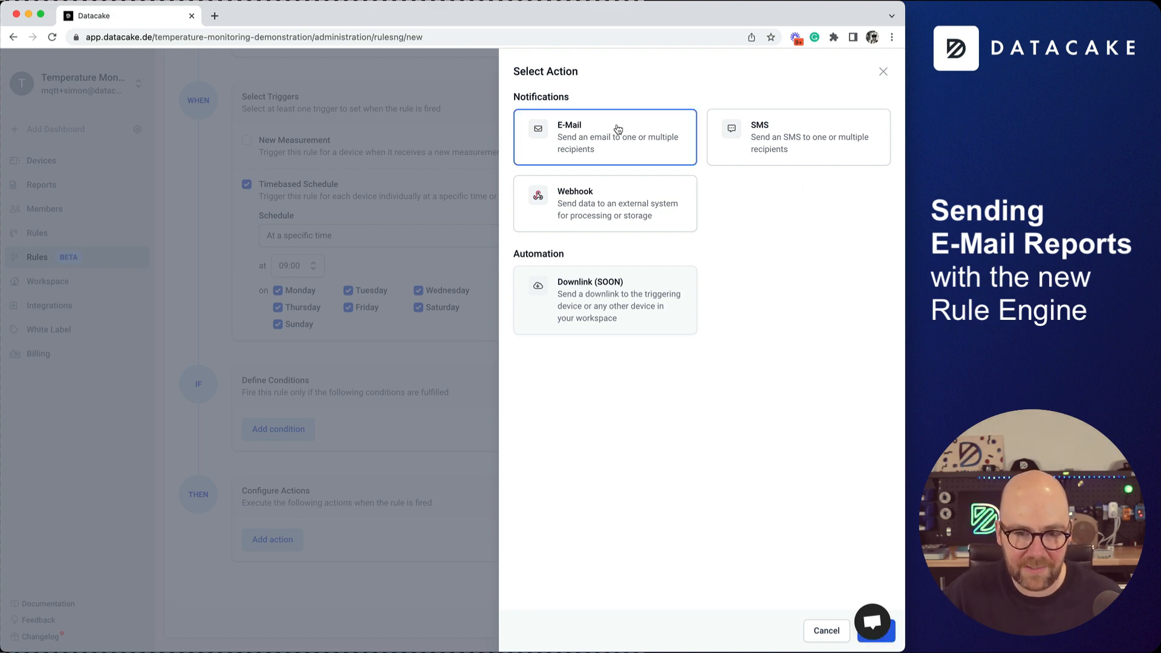
{"action": "left_click", "coordinate": [877, 632]}
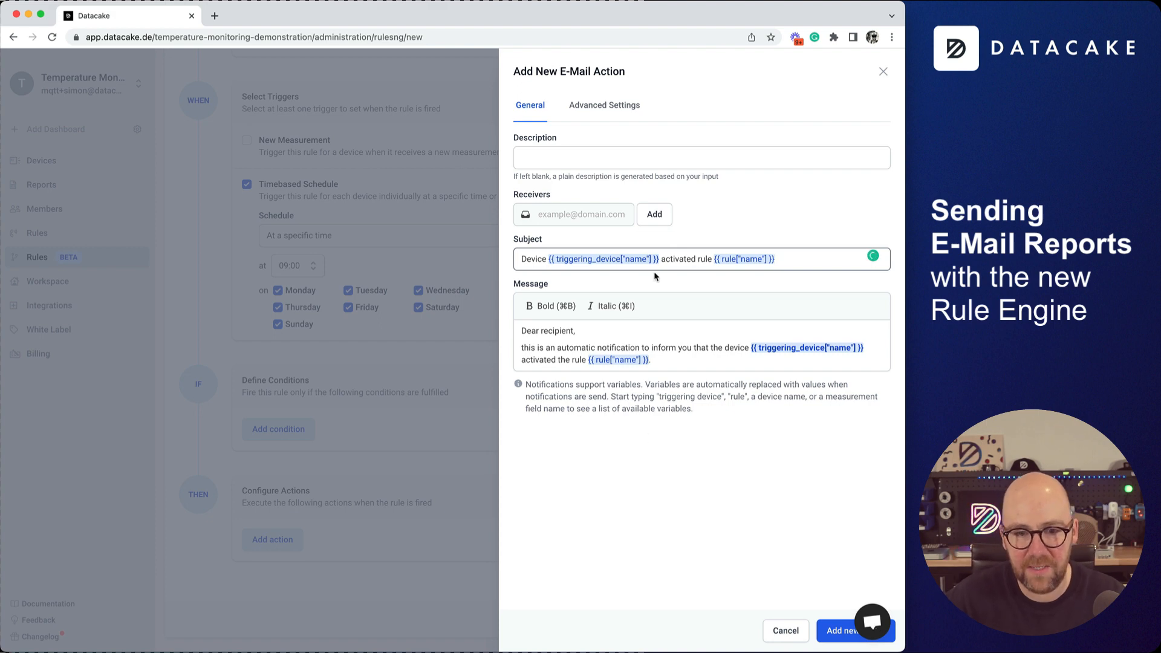
{"action": "left_click", "coordinate": [615, 164]}
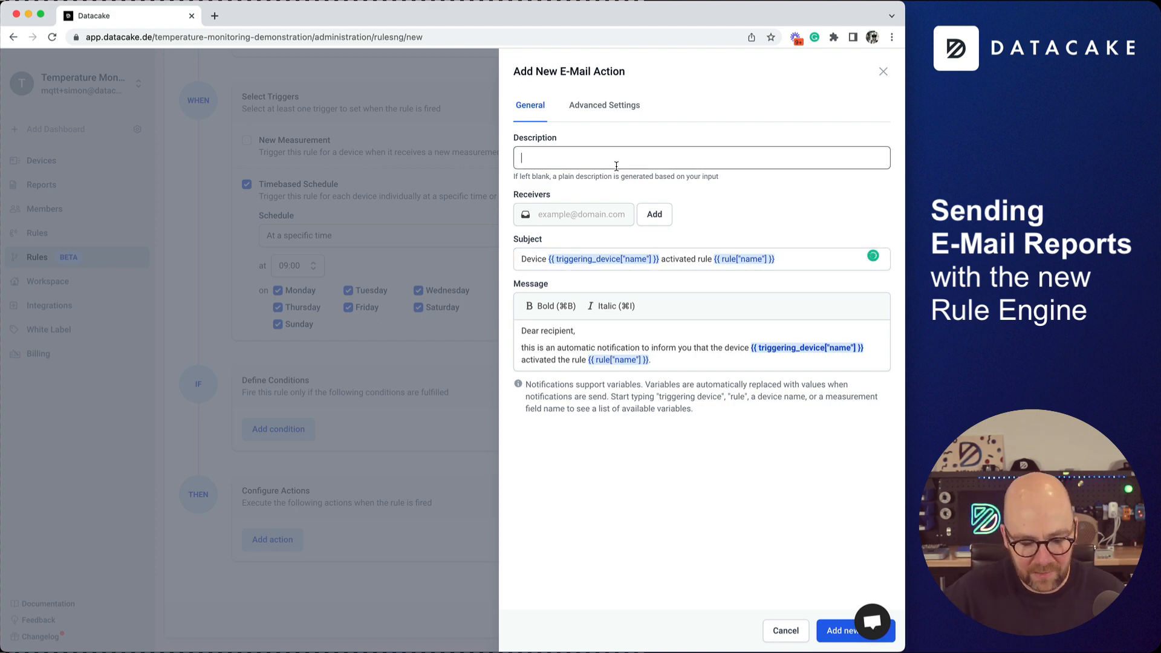
{"action": "type", "text": "Morning Report"}
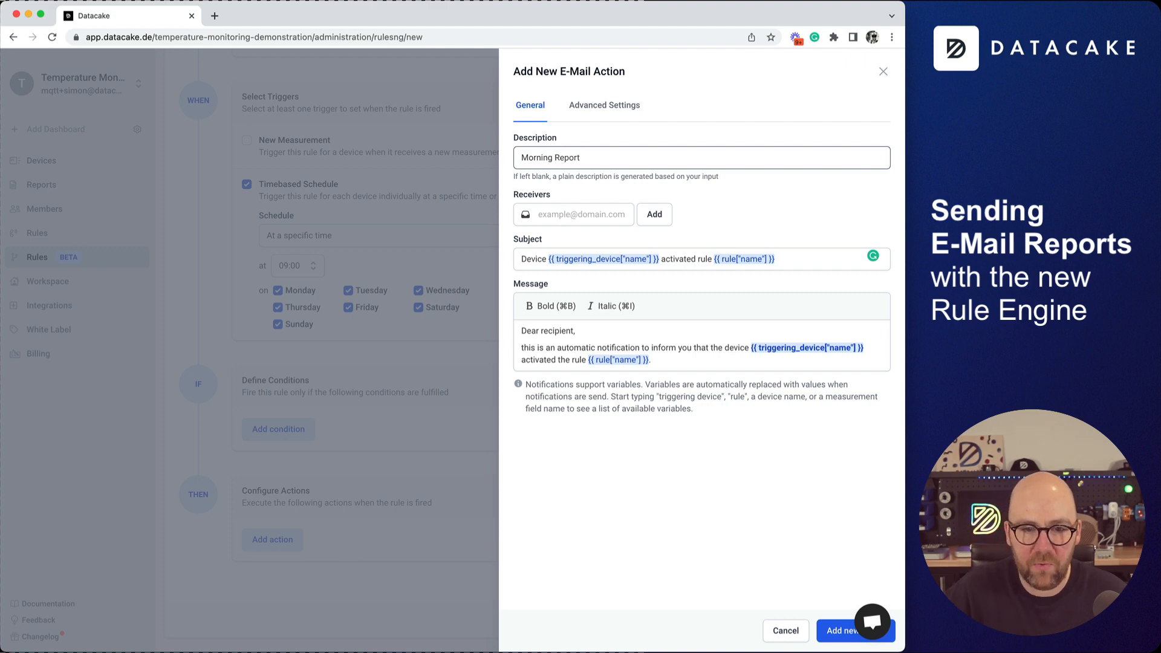
{"action": "key", "text": "super+a"}
{"action": "key", "text": "BackSpace"}
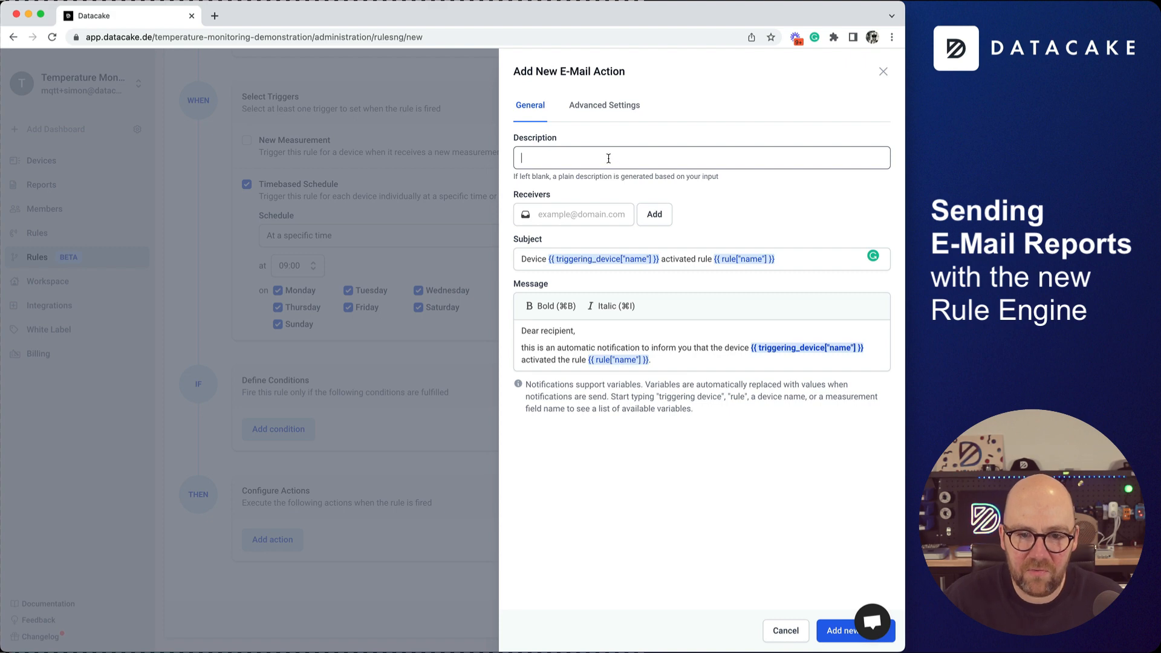
{"action": "double_click", "coordinate": [531, 242]}
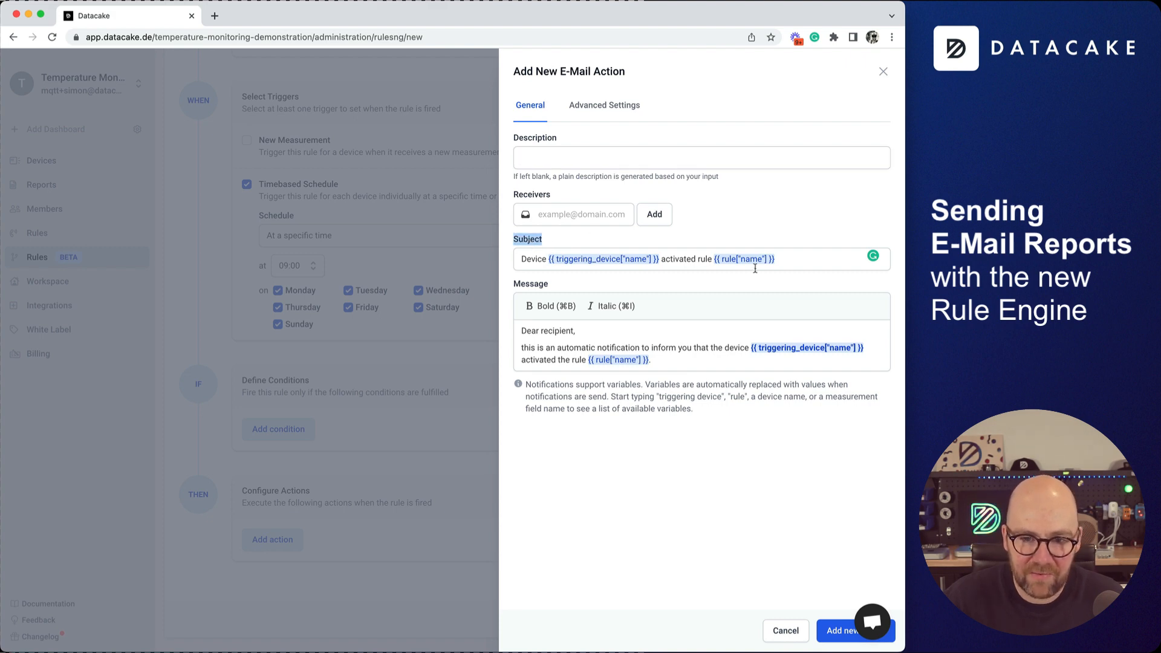
{"action": "left_click_drag", "start_coordinate": [804, 262], "coordinate": [506, 259]}
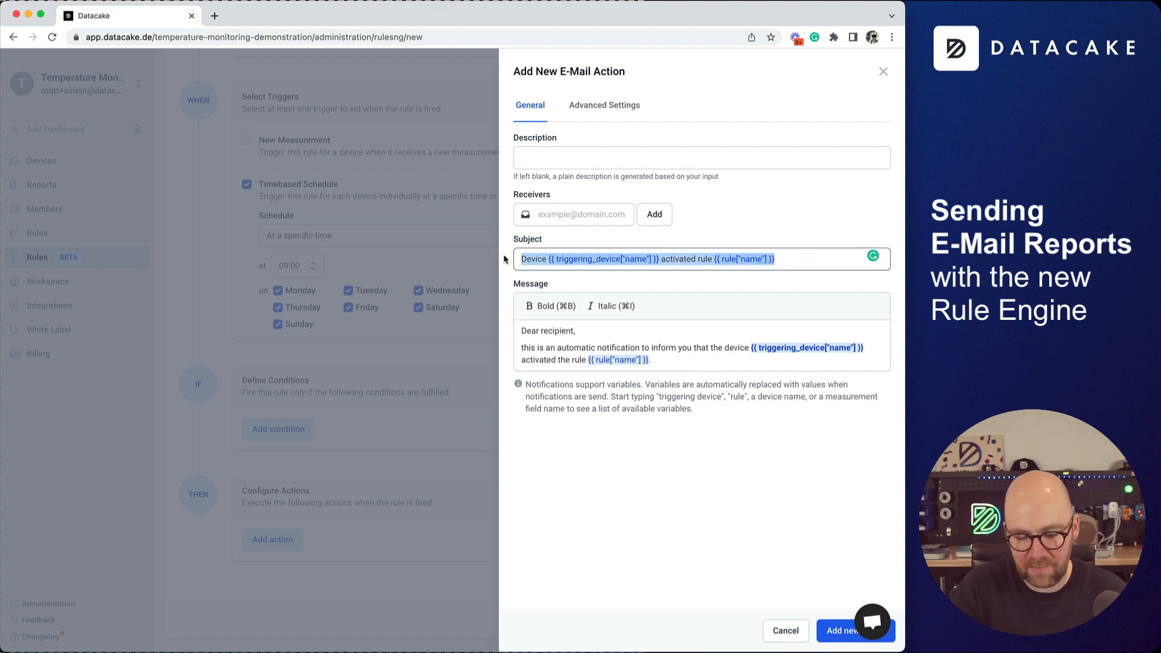
{"action": "type", "text": "Morning Re"}
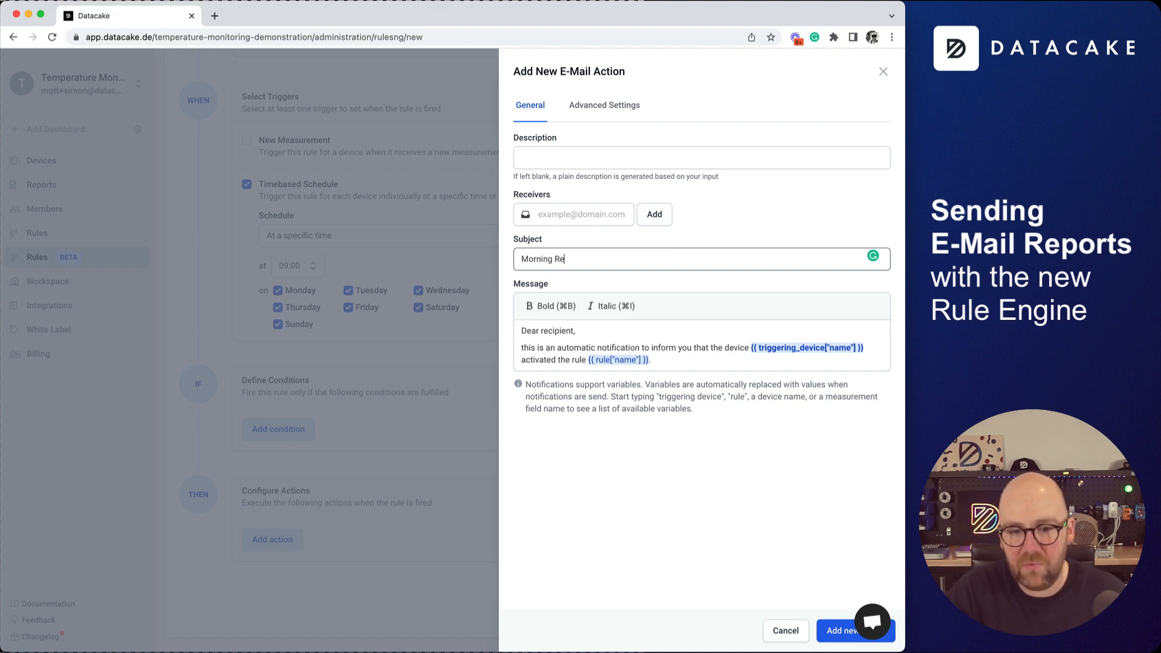
{"action": "type", "text": "port - S"}
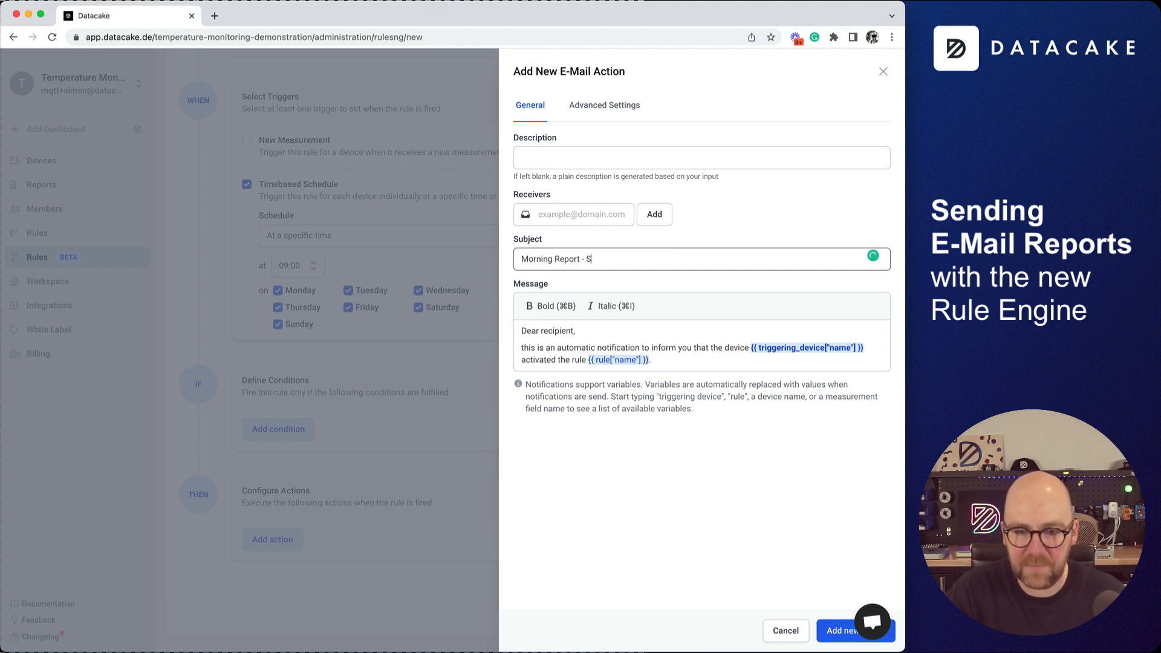
{"action": "type", "text": "ite 1"}
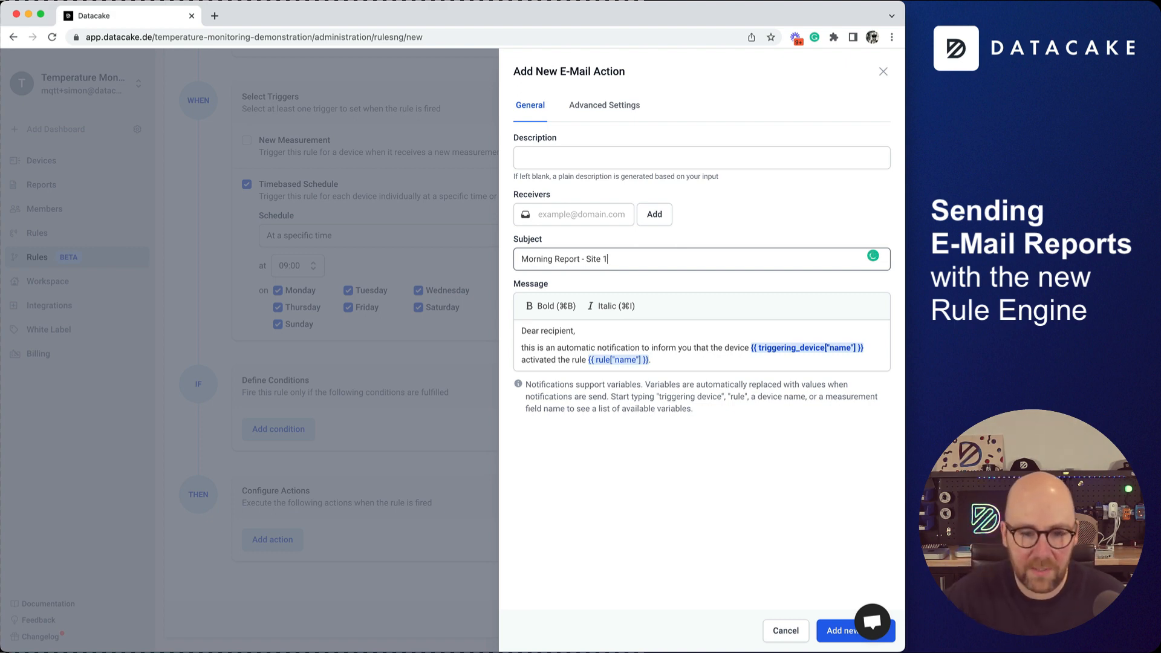
Add two blank lines below the rule sentence in the e-mail message.
{"action": "left_click", "coordinate": [716, 360]}
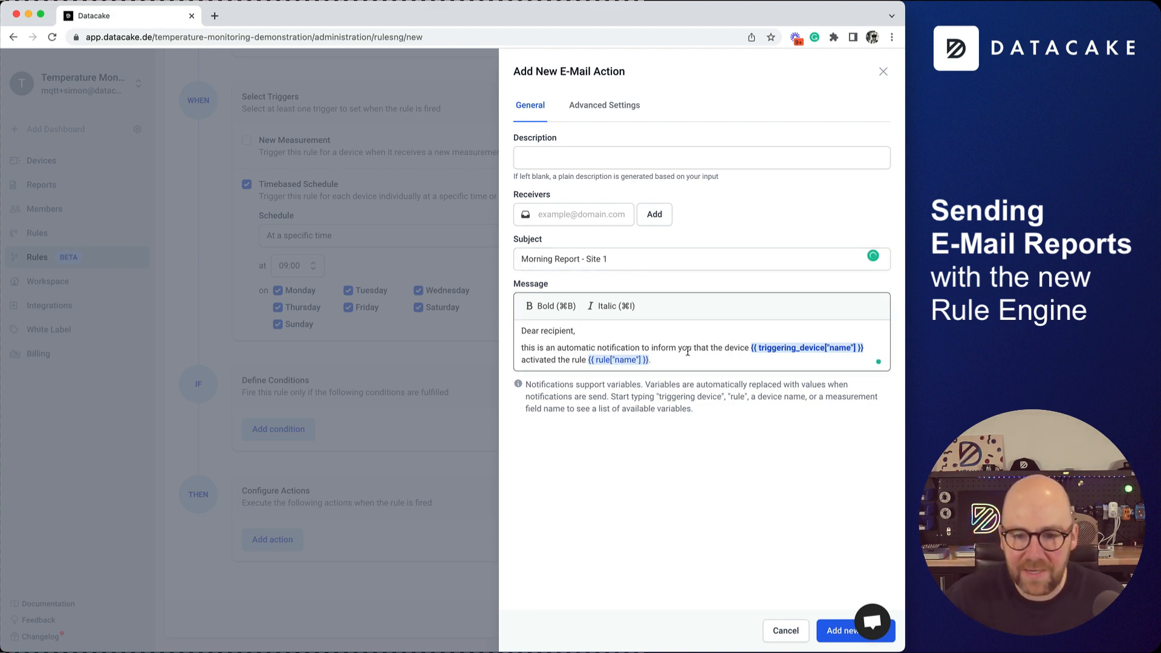
{"action": "left_click_drag", "start_coordinate": [690, 361], "coordinate": [502, 347]}
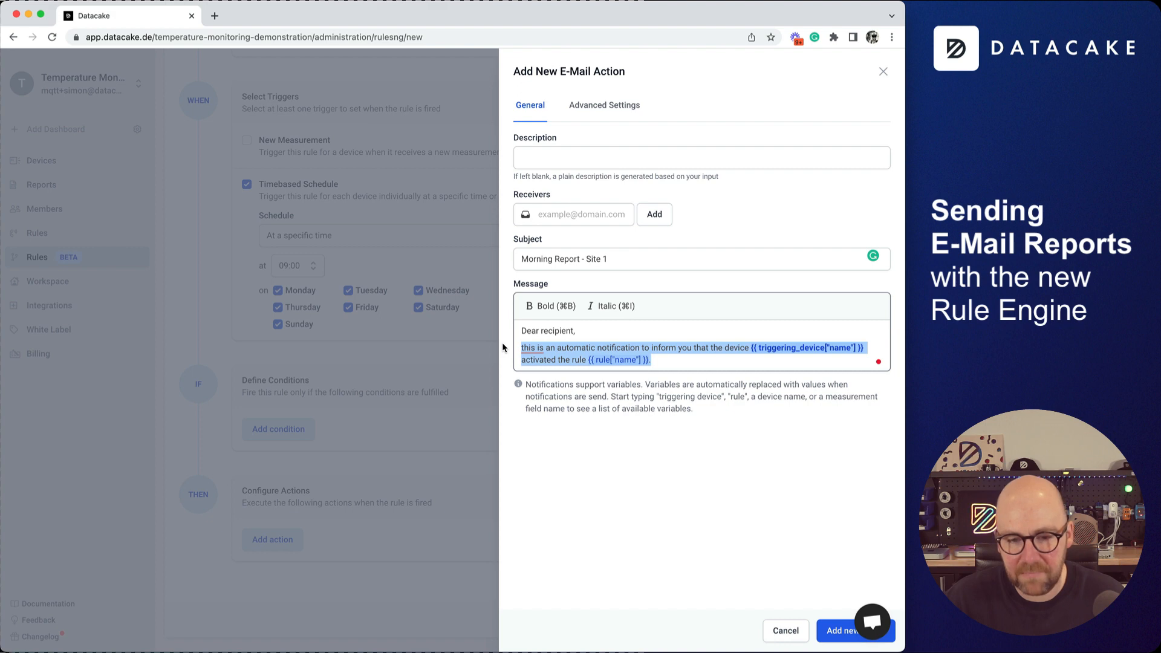
{"action": "left_click", "coordinate": [704, 360]}
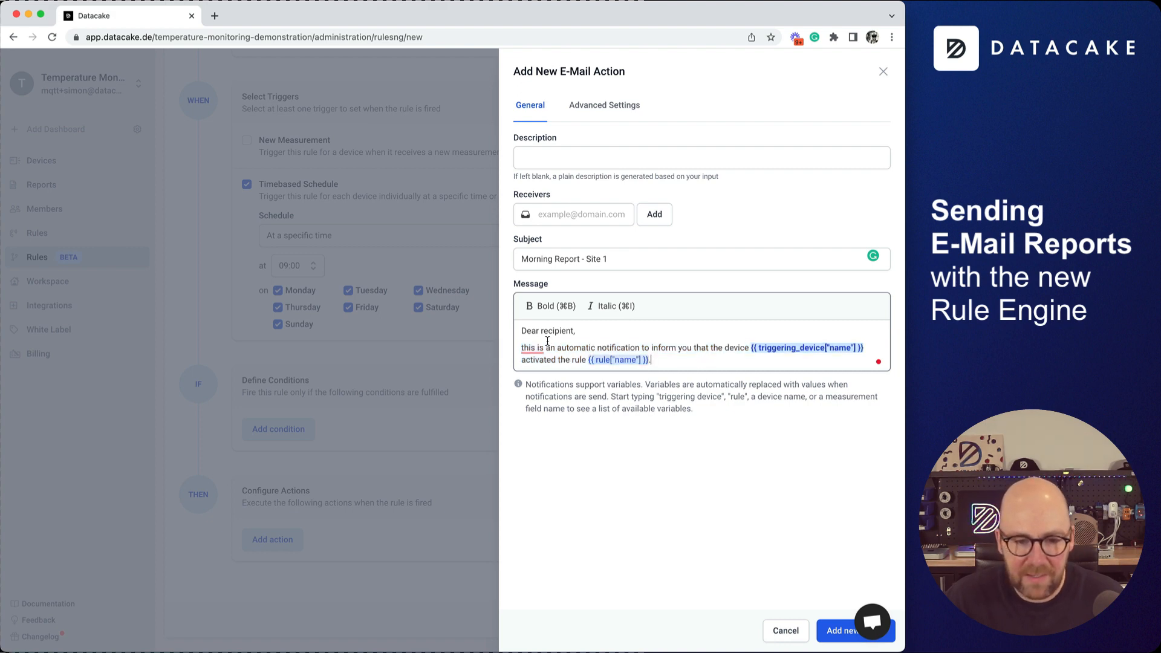
{"action": "key", "text": "Return"}
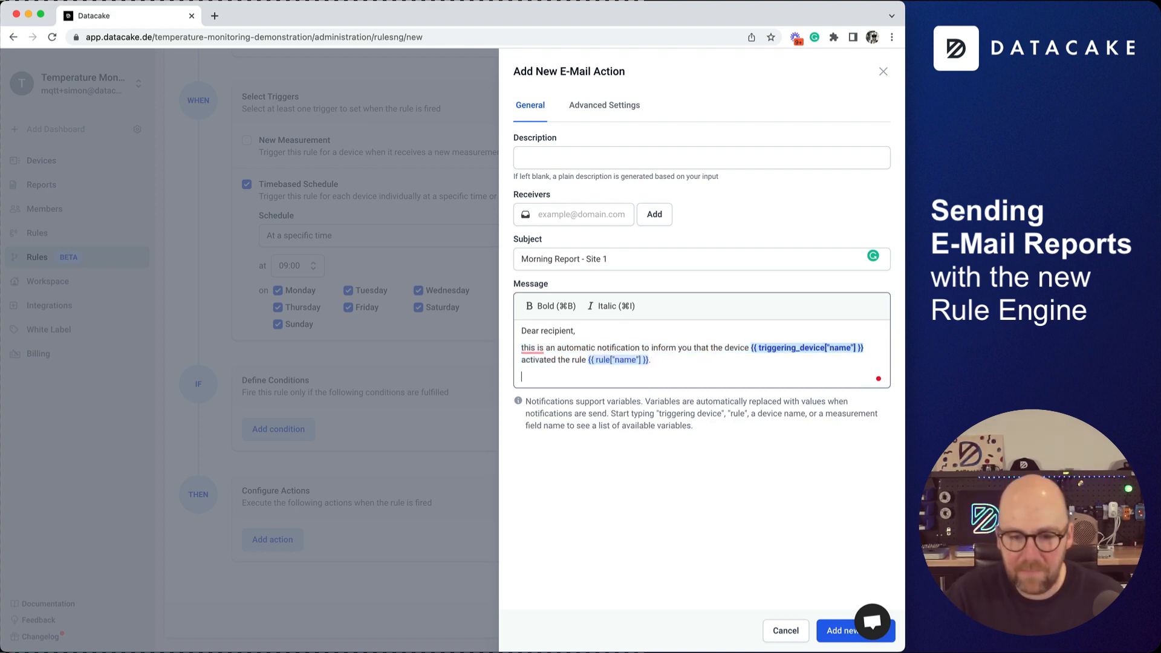
{"action": "key", "text": "Return"}
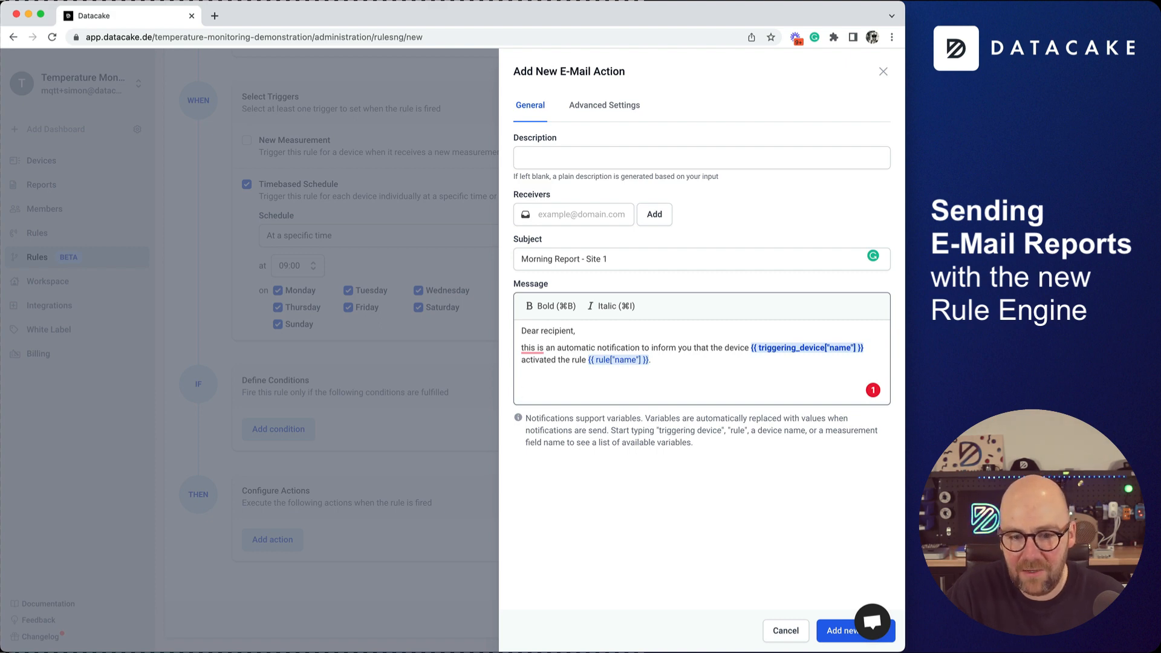
Insert the Site 1 / Sensor 01 Temperature (2 decimal places) variable into the message.
{"action": "type", "text": "Site"}
{"action": "key", "text": "Down"}
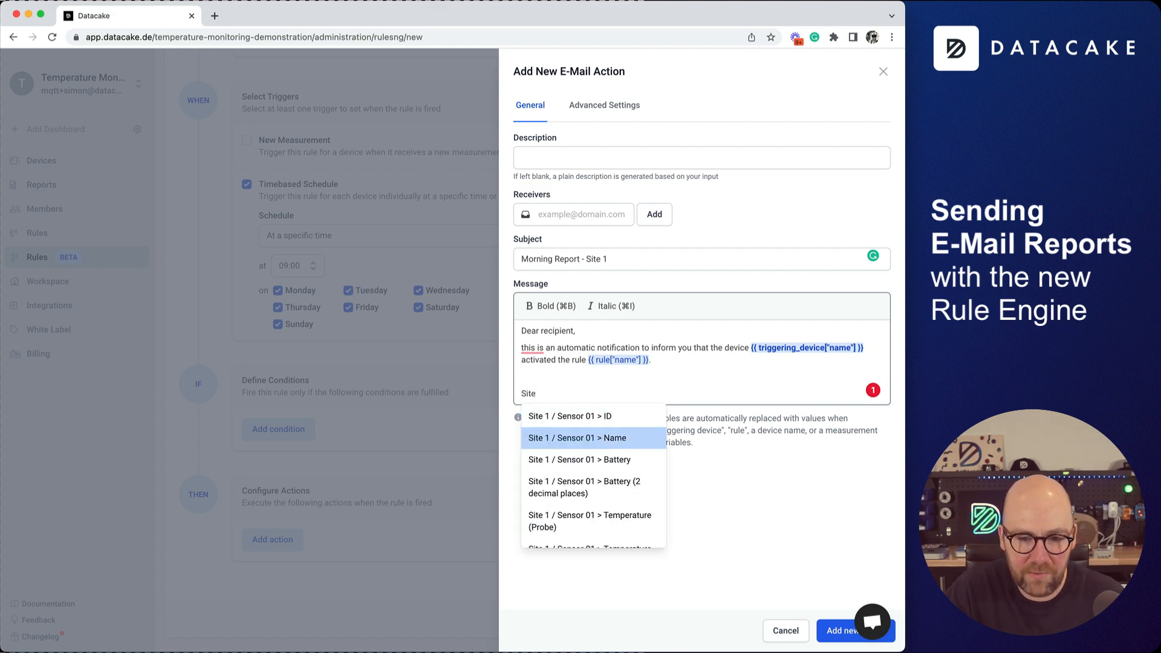
{"action": "key", "text": "Down"}
{"action": "key", "text": "Down"}
{"action": "key", "text": "Down"}
{"action": "key", "text": "Down"}
{"action": "key", "text": "Down"}
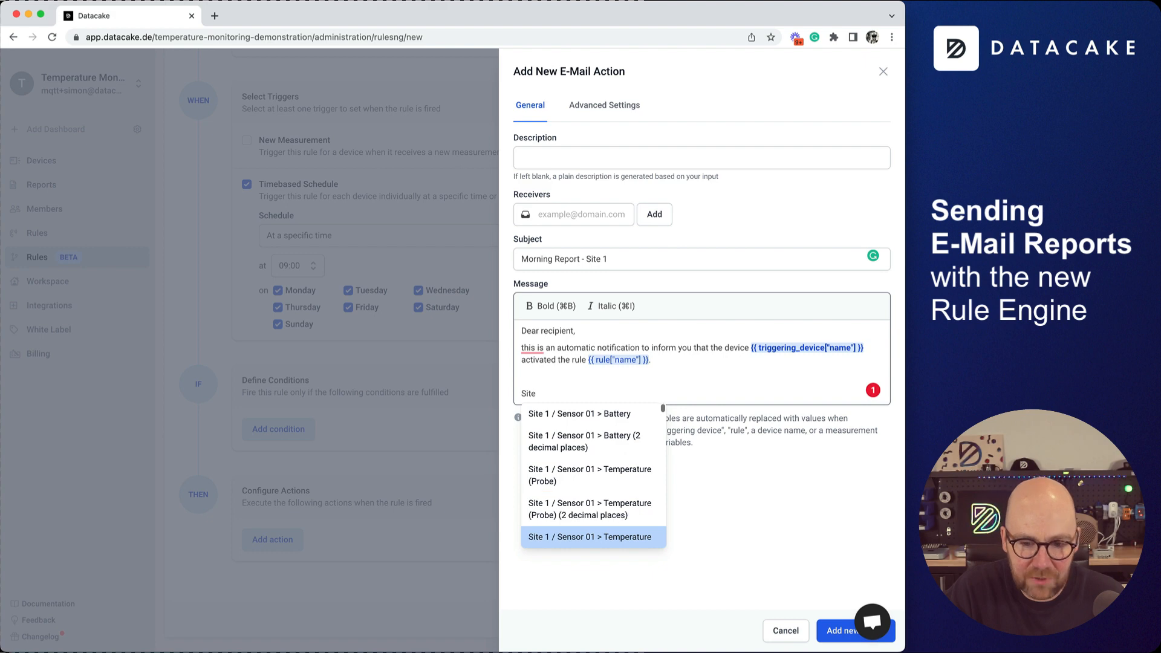
{"action": "key", "text": "Up"}
{"action": "key", "text": "Down"}
{"action": "key", "text": "Down"}
{"action": "key", "text": "Down"}
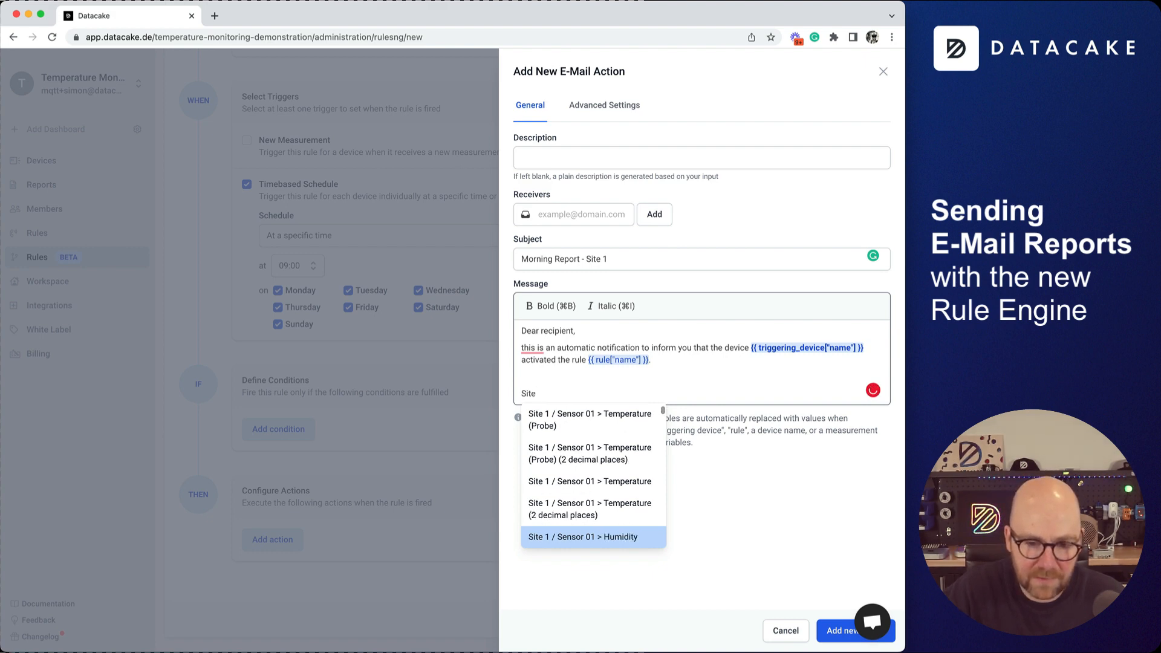
{"action": "key", "text": "Up"}
{"action": "key", "text": "Up"}
{"action": "key", "text": "Down"}
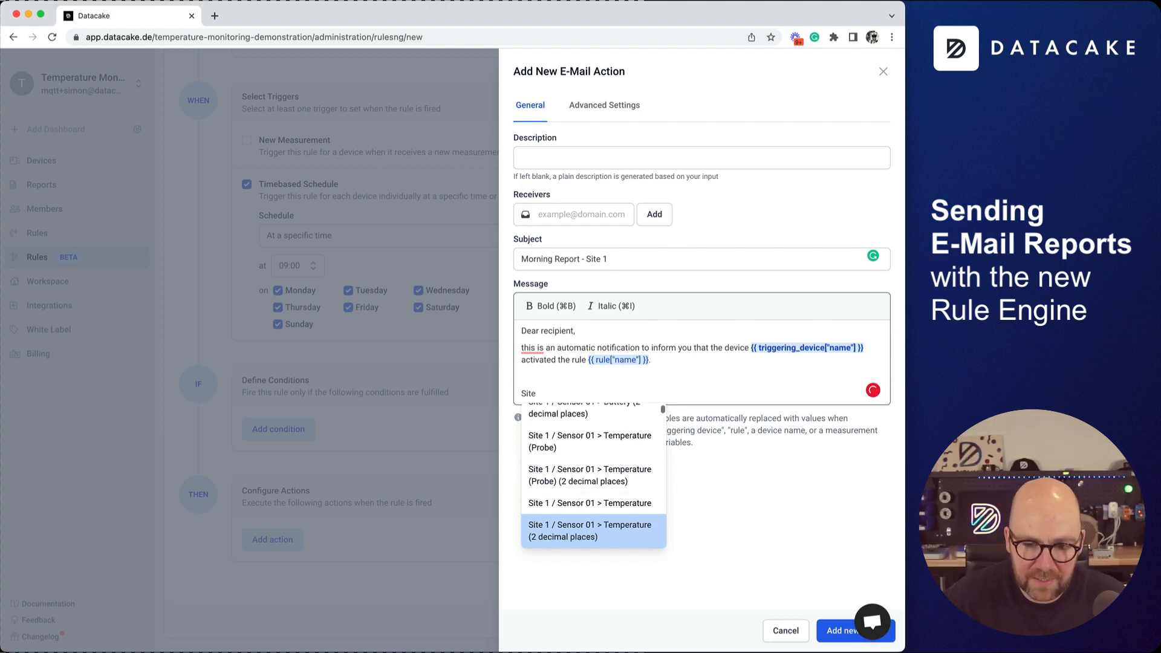
{"action": "type", "text": "1"}
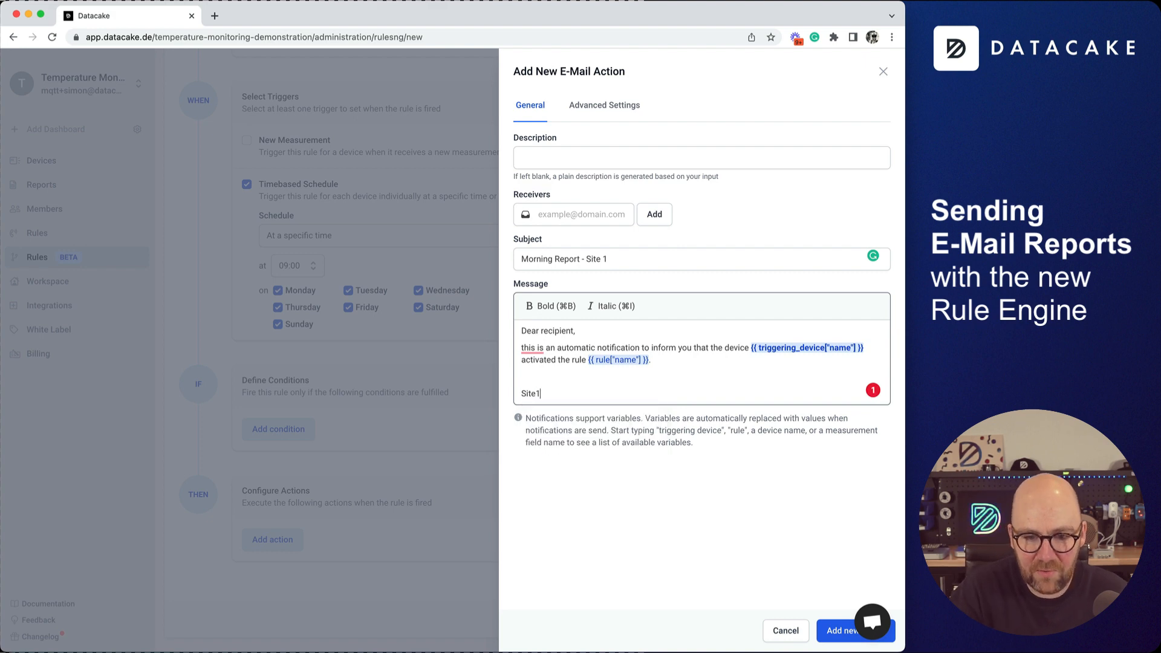
{"action": "key", "text": "BackSpace"}
{"action": "type", "text": "1Tem"}
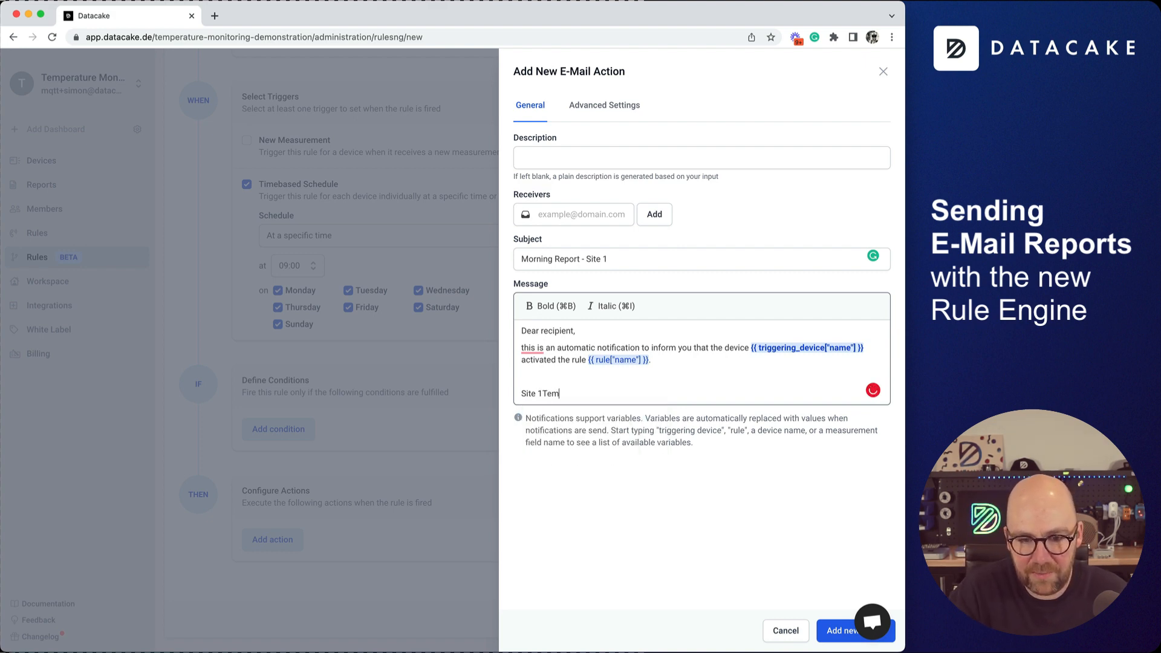
{"action": "key", "text": "BackSpace"}
{"action": "key", "text": "BackSpace"}
{"action": "key", "text": "BackSpace"}
{"action": "type", "text": "/ Sens"}
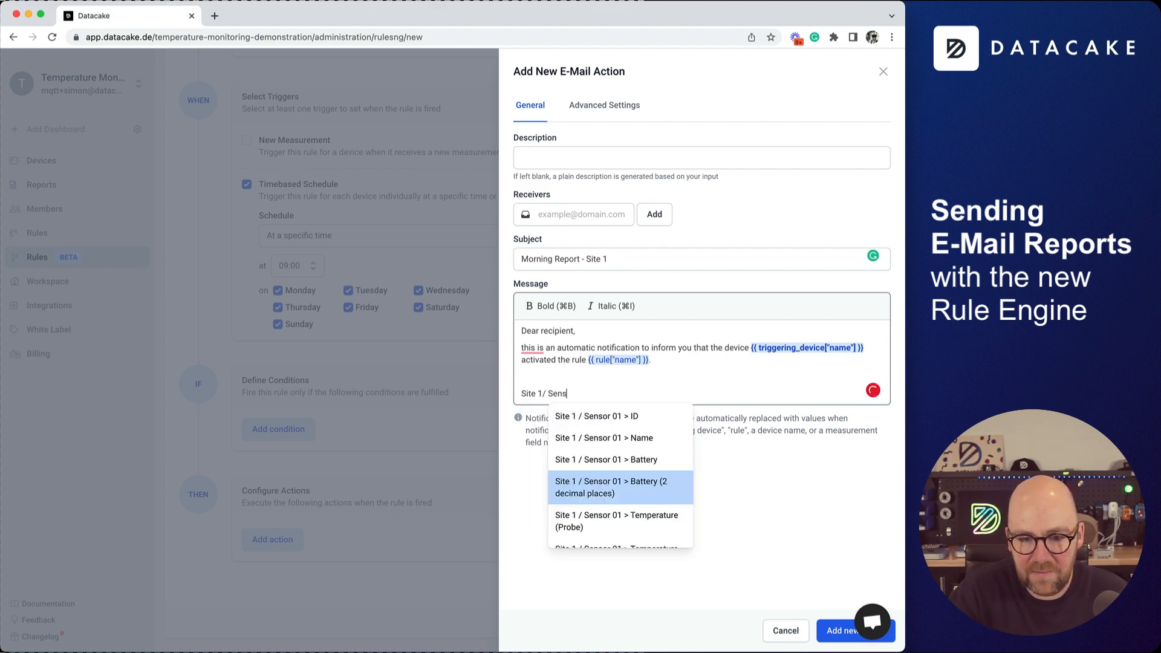
{"action": "type", "text": "or 01 > Te"}
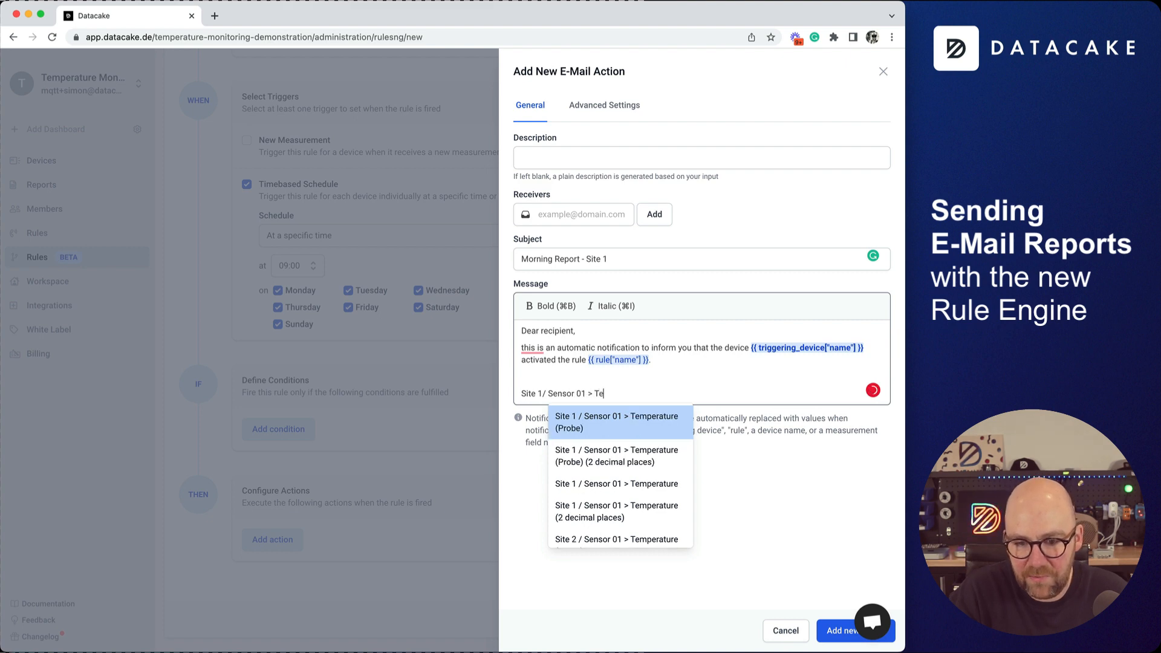
{"action": "key", "text": "Down"}
{"action": "key", "text": "Down"}
{"action": "key", "text": "Down"}
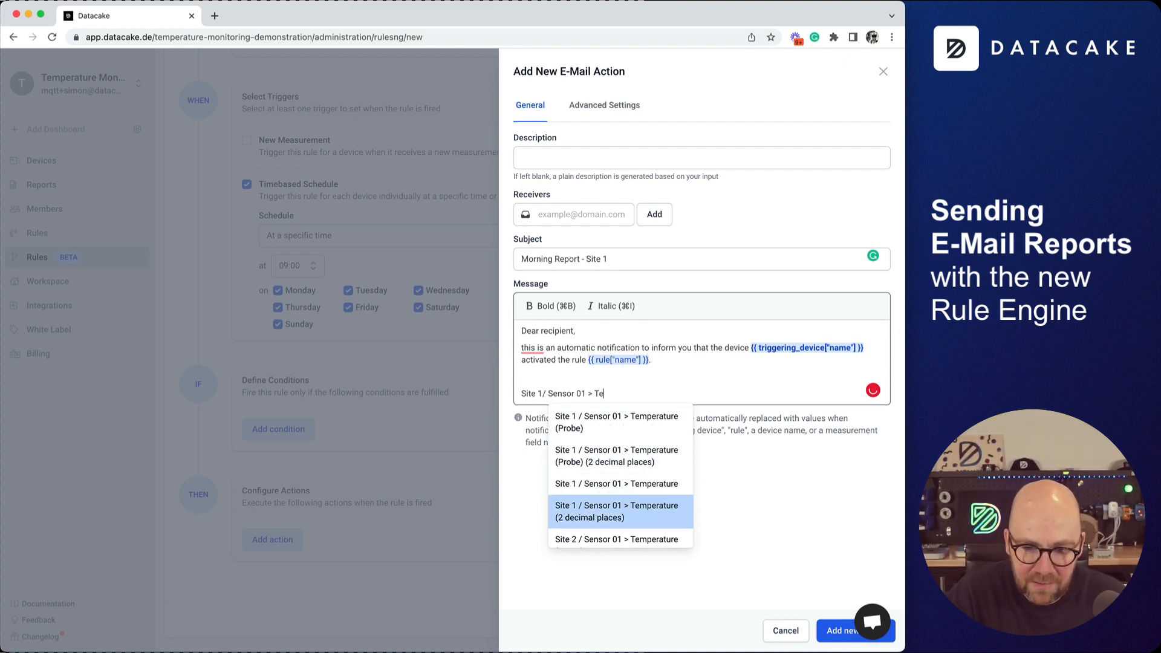
{"action": "key", "text": "Return"}
{"action": "key", "text": "Return"}
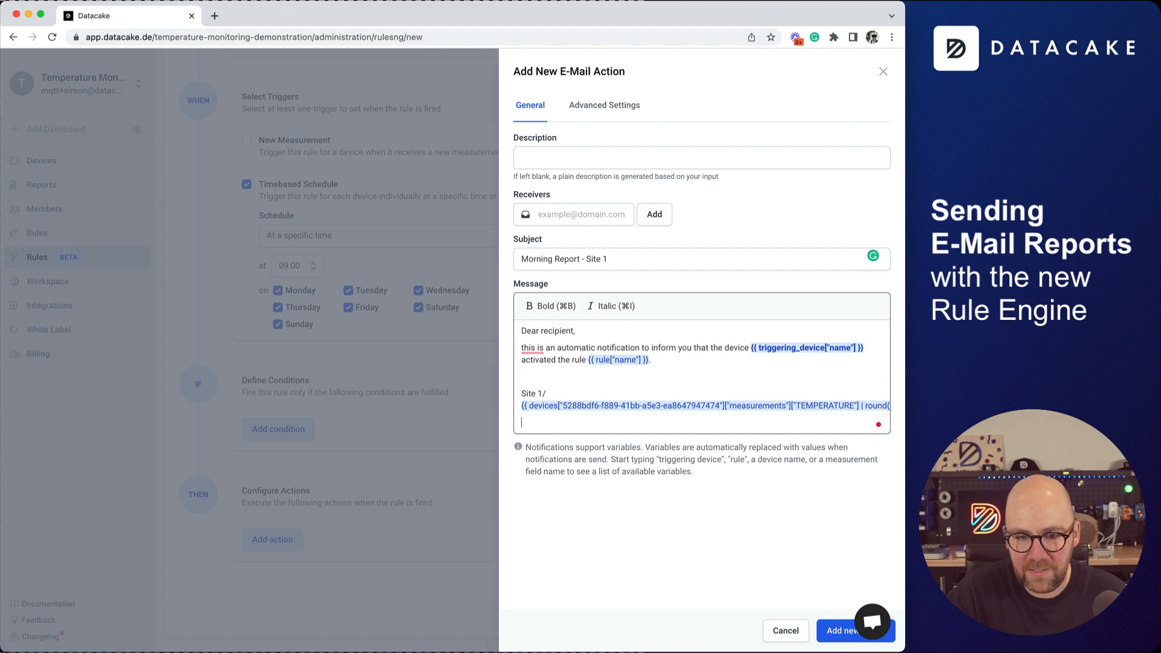
{"action": "key", "text": "shift+Down"}
{"action": "key", "text": "Right"}
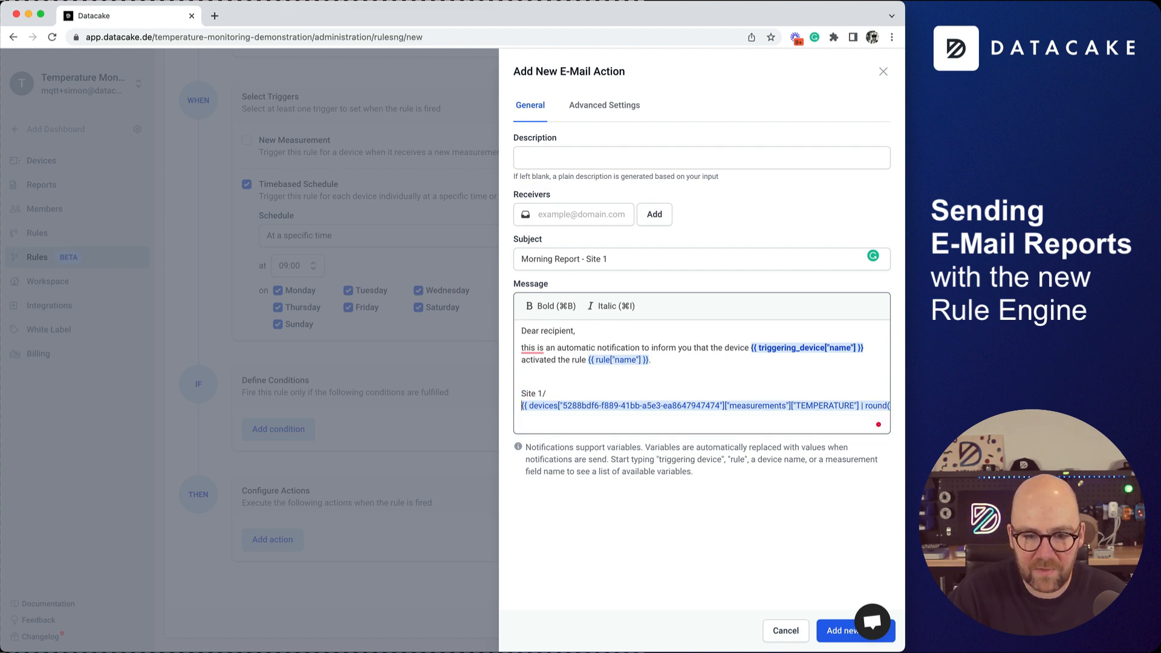
Insert the Site 1 / Sensor 02 Temperature (2 decimal places) variable on the next line.
{"action": "key", "text": "BackSpace"}
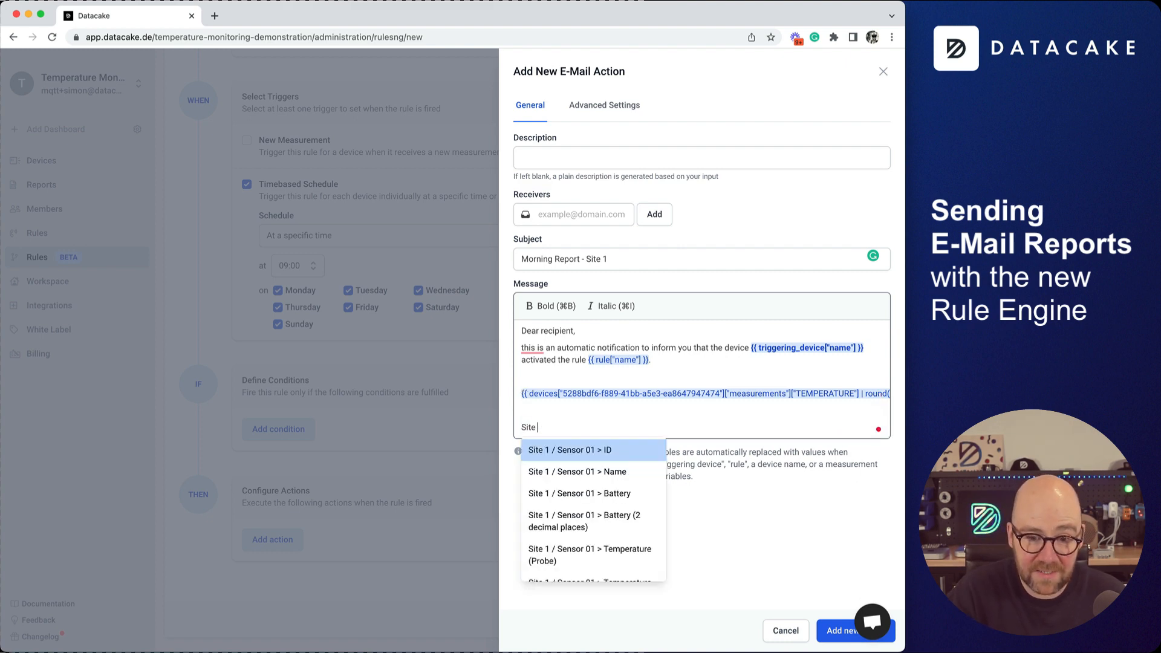
{"action": "type", "text": "2 / Sensor"}
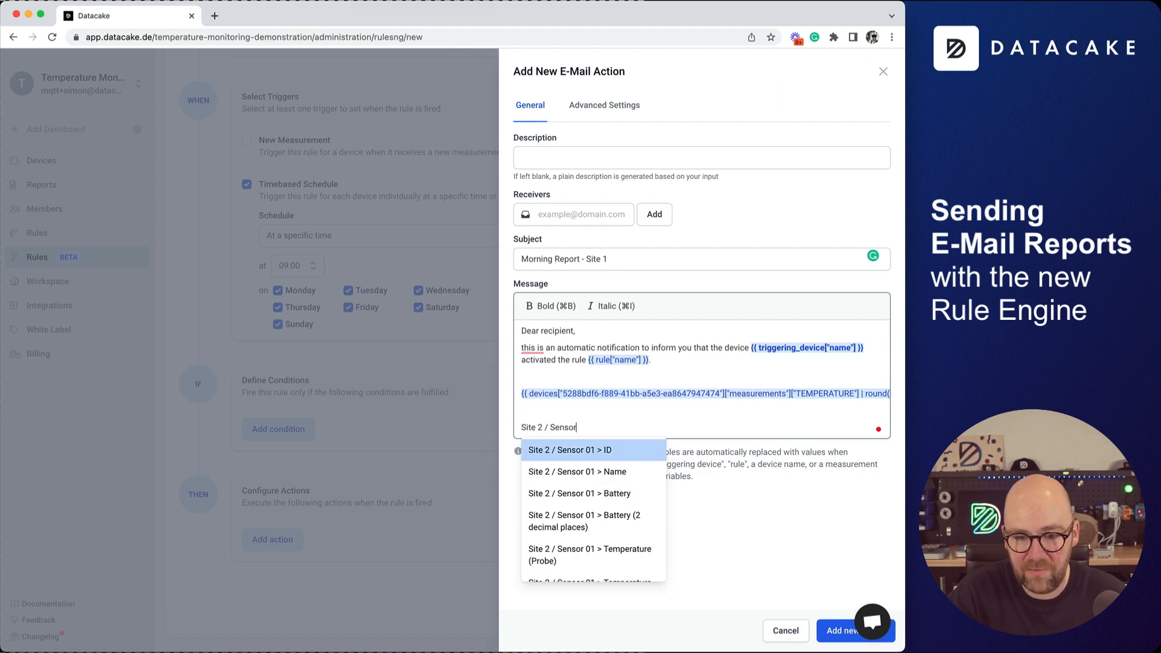
{"action": "type", "text": " 01"}
{"action": "key", "text": "BackSpace"}
{"action": "key", "text": "BackSpace"}
{"action": "key", "text": "BackSpace"}
{"action": "key", "text": "BackSpace"}
{"action": "key", "text": "BackSpace"}
{"action": "key", "text": "BackSpace"}
{"action": "key", "text": "BackSpace"}
{"action": "key", "text": "BackSpace"}
{"action": "key", "text": "BackSpace"}
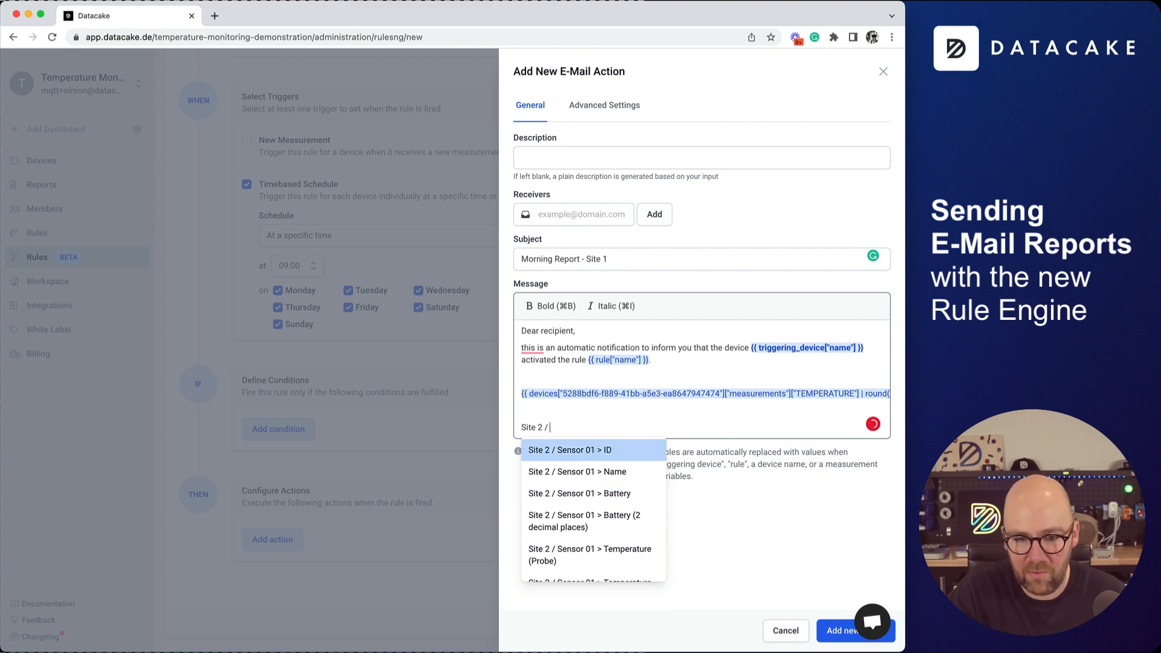
{"action": "key", "text": "BackSpace"}
{"action": "key", "text": "BackSpace"}
{"action": "type", "text": "1"}
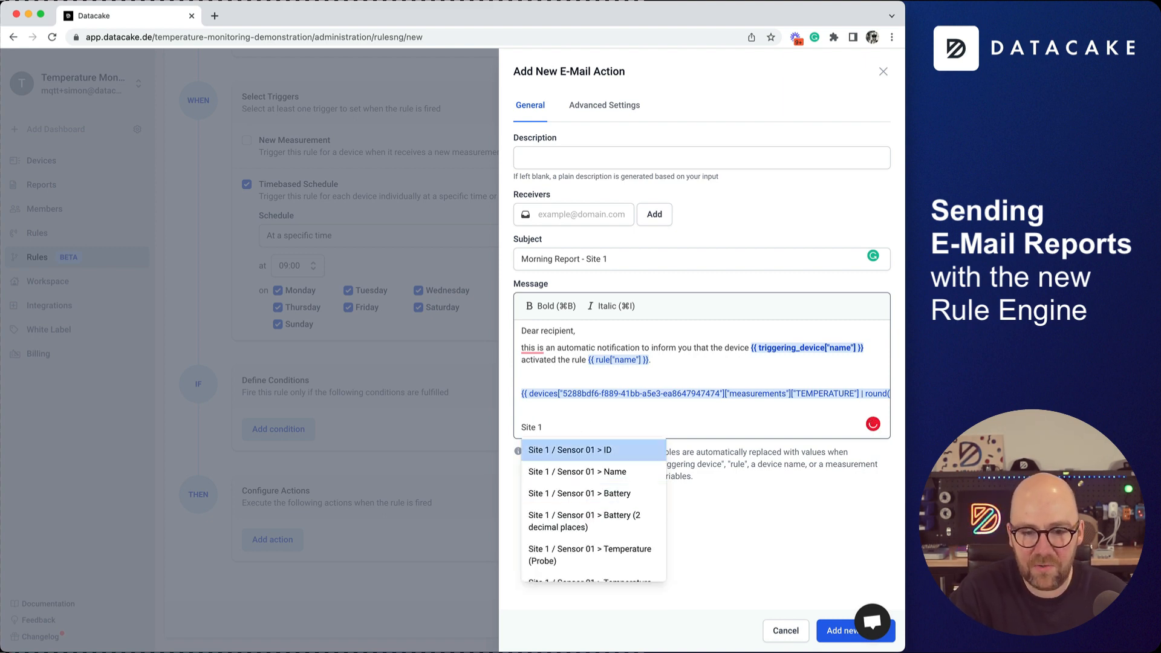
{"action": "key", "text": "BackSpace"}
{"action": "key", "text": "BackSpace"}
{"action": "key", "text": "BackSpace"}
{"action": "key", "text": "BackSpace"}
{"action": "key", "text": "BackSpace"}
{"action": "key", "text": "BackSpace"}
{"action": "key", "text": "BackSpace"}
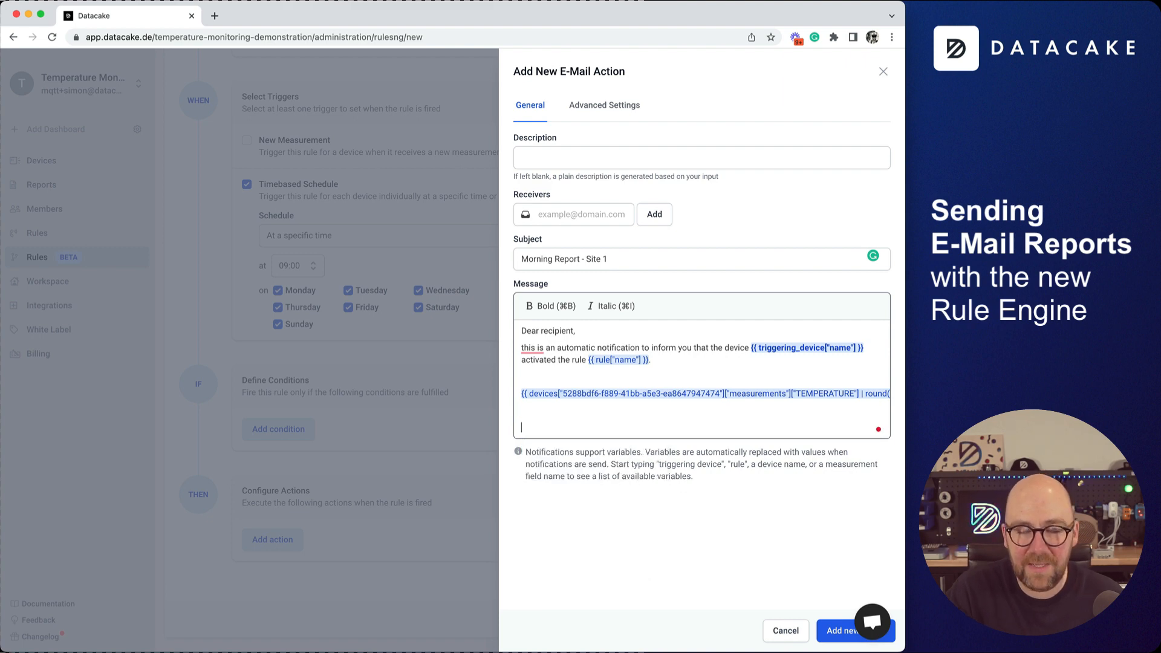
{"action": "type", "text": "S"}
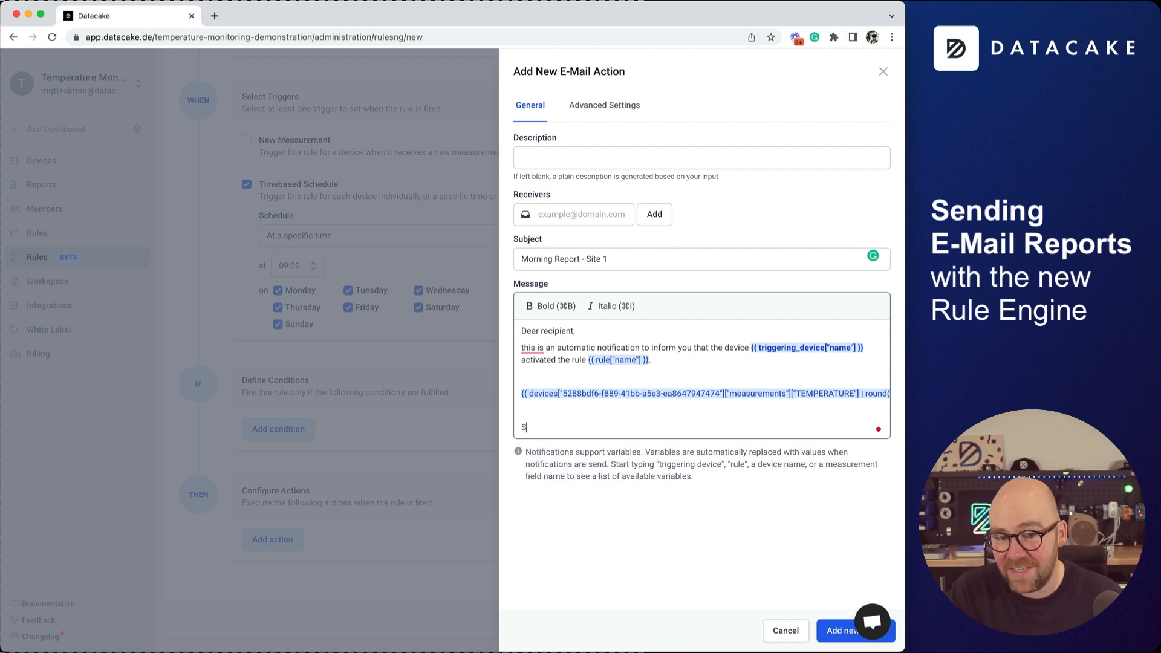
{"action": "type", "text": "ite 1 / Sensor 02"}
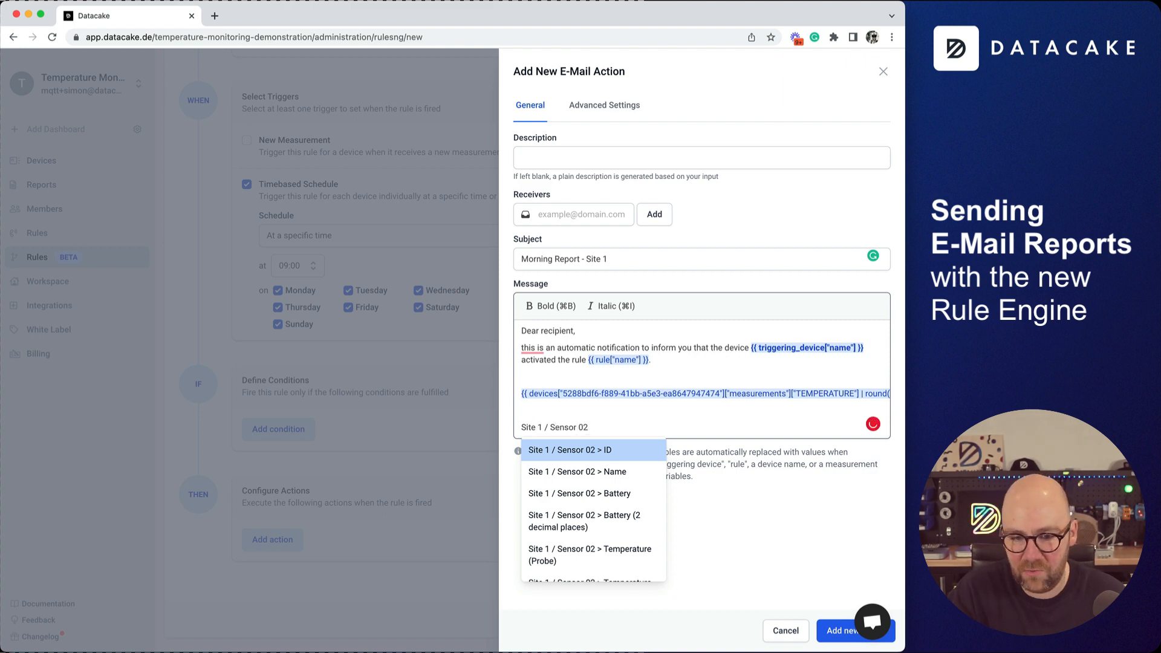
{"action": "type", "text": " > Tem"}
{"action": "key", "text": "Down"}
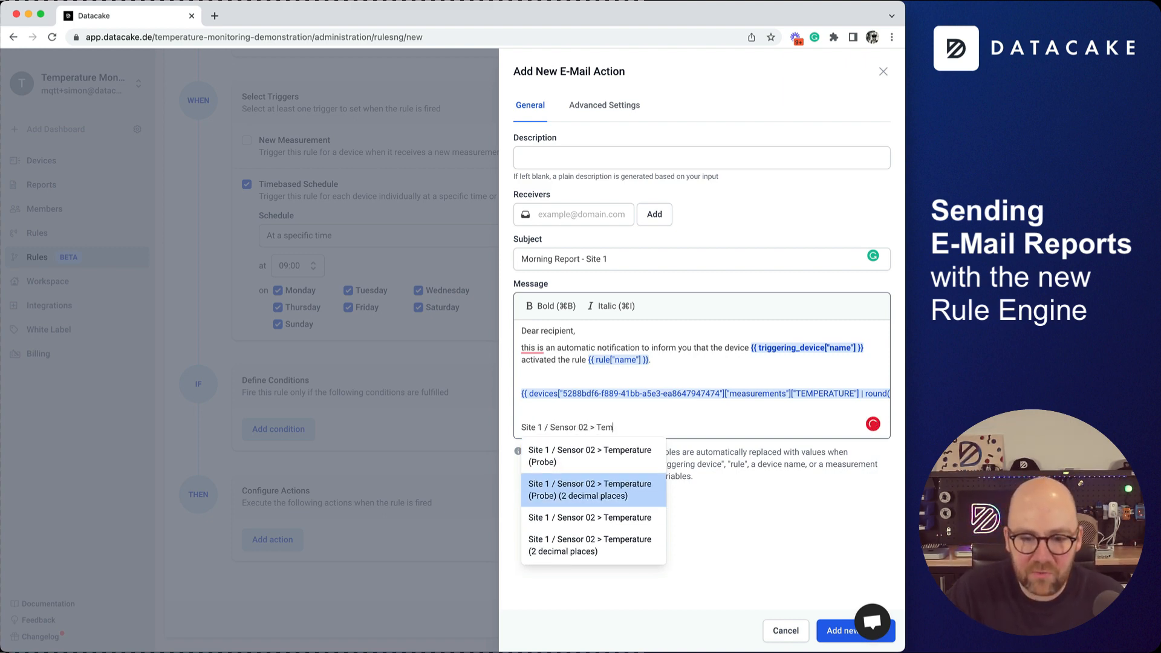
{"action": "key", "text": "Down"}
{"action": "key", "text": "Down"}
{"action": "key", "text": "Return"}
{"action": "key", "text": "Return"}
{"action": "key", "text": "Return"}
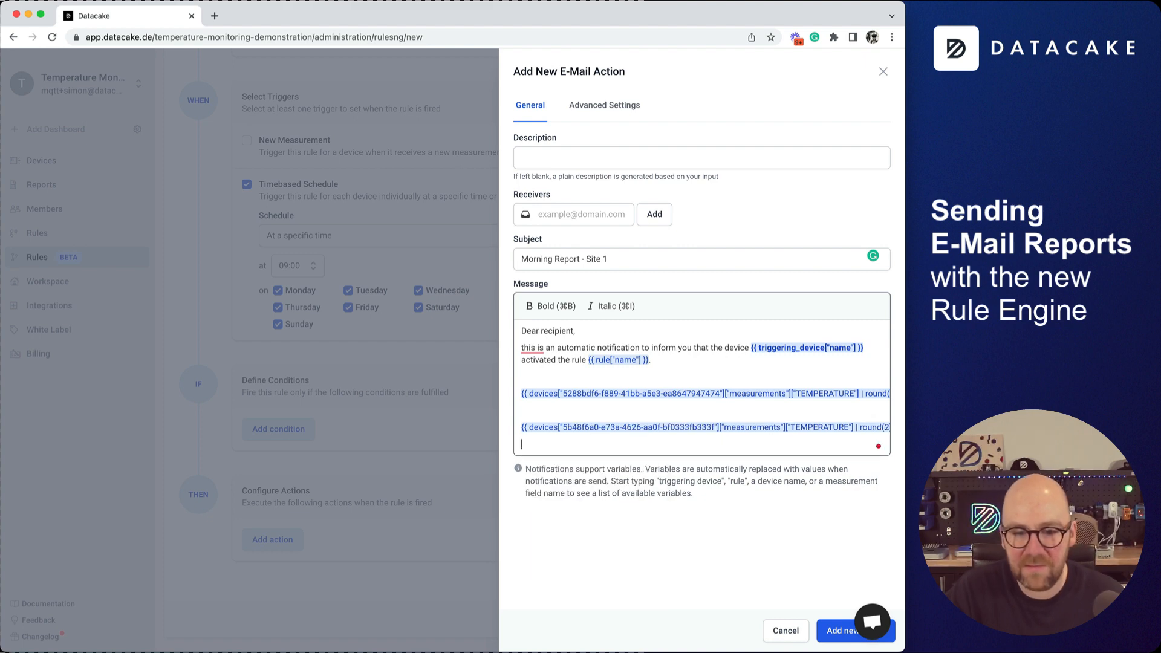
Insert the Site 1 / Sensor 03 2-decimal temperature and remove blank lines between the variables.
{"action": "type", "text": "Se"}
{"action": "key", "text": "BackSpace"}
{"action": "type", "text": "i"}
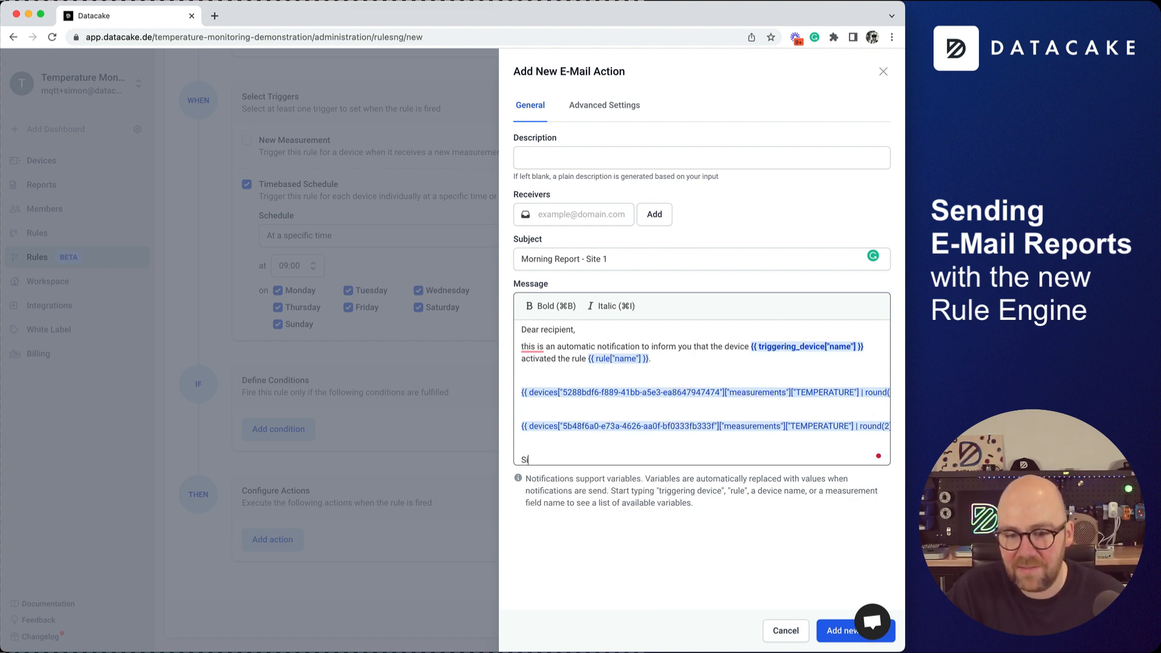
{"action": "type", "text": "te 1 / Sensor 03"}
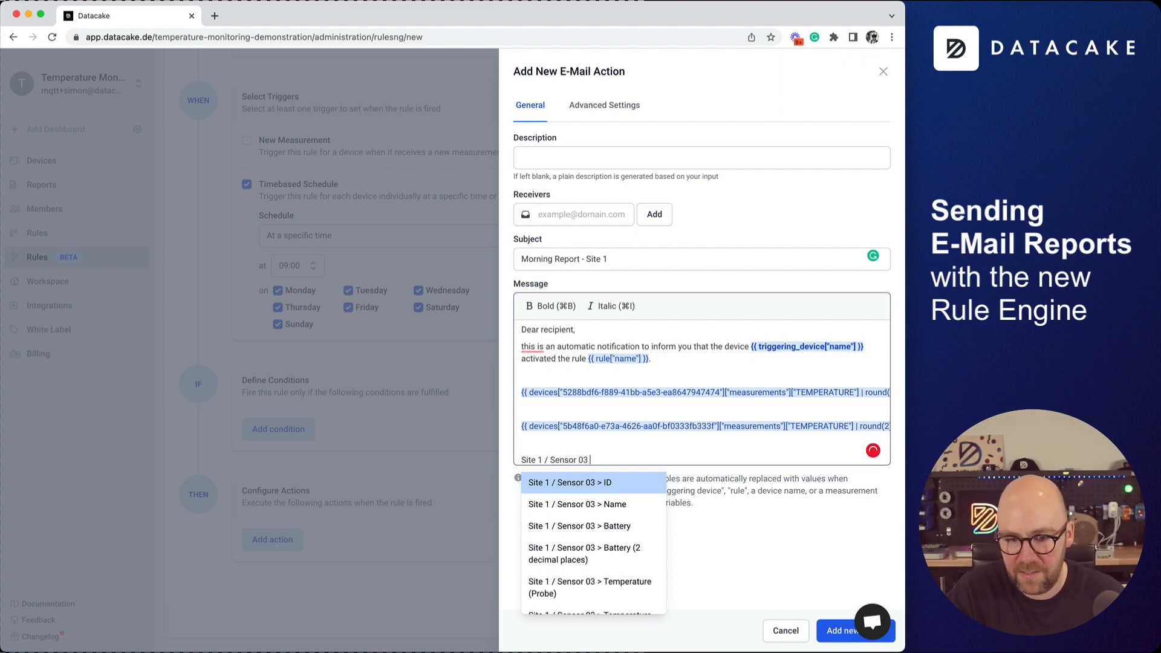
{"action": "type", "text": " > Tem"}
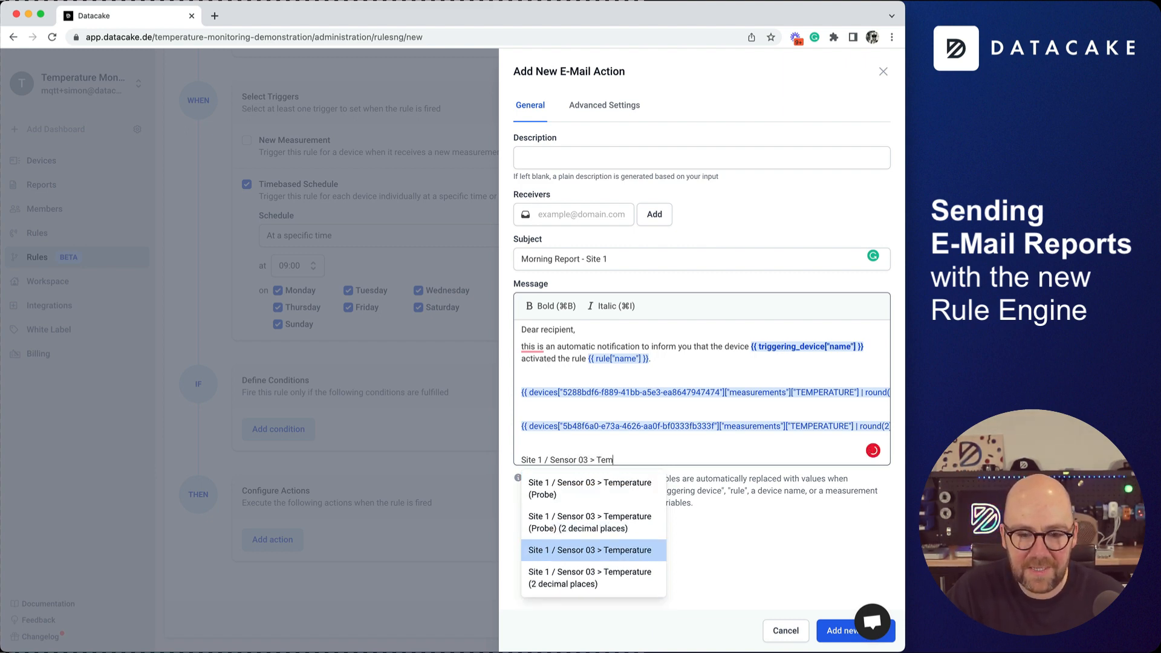
{"action": "key", "text": "Down"}
{"action": "key", "text": "Return"}
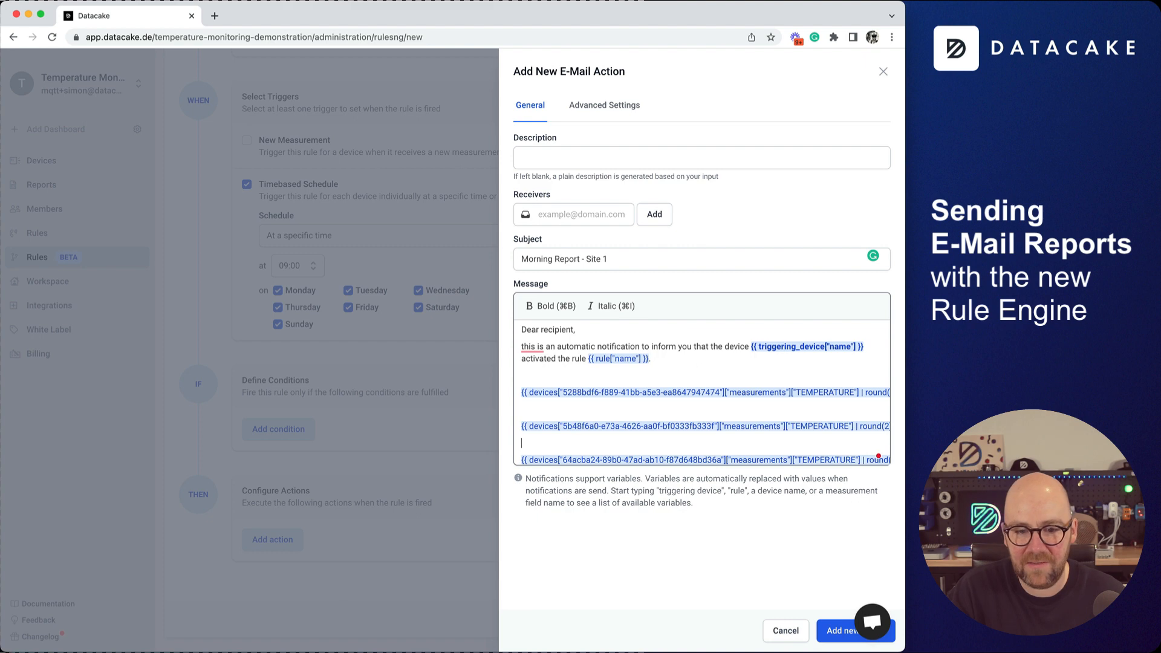
{"action": "key", "text": "BackSpace"}
{"action": "key", "text": "Up"}
{"action": "key", "text": "Up"}
{"action": "key", "text": "Down"}
{"action": "key", "text": "BackSpace"}
{"action": "key", "text": "Up"}
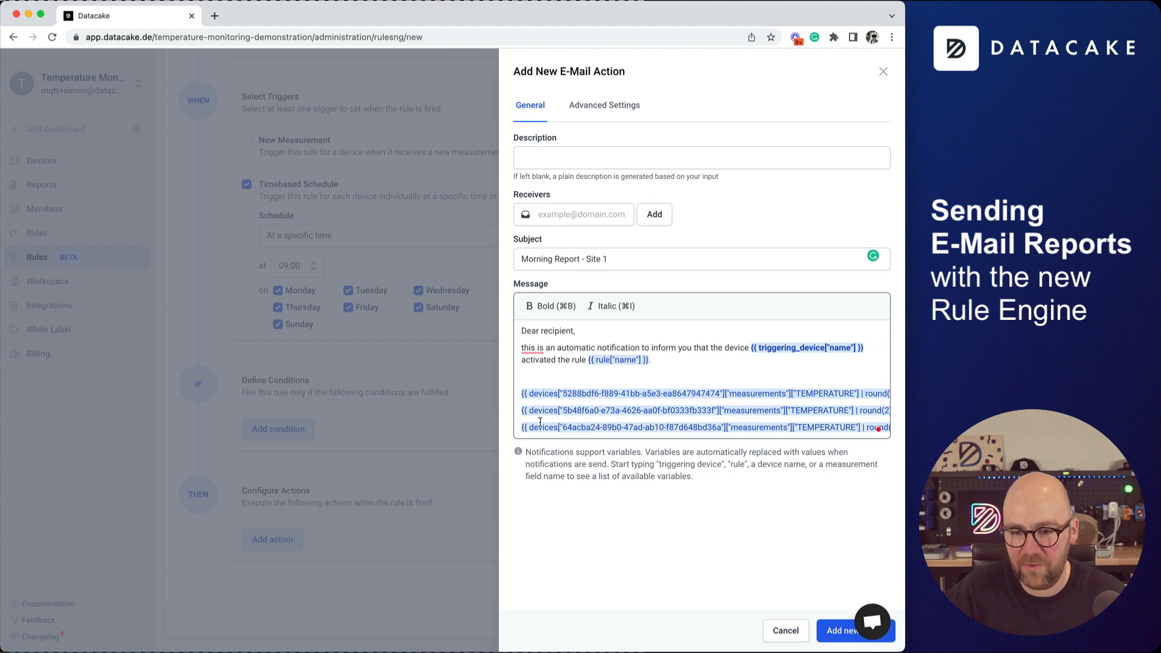
{"action": "scroll", "coordinate": [540, 422], "scroll_direction": "right", "scroll_amount": 2}
{"action": "scroll", "coordinate": [544, 417], "scroll_direction": "left", "scroll_amount": 2}
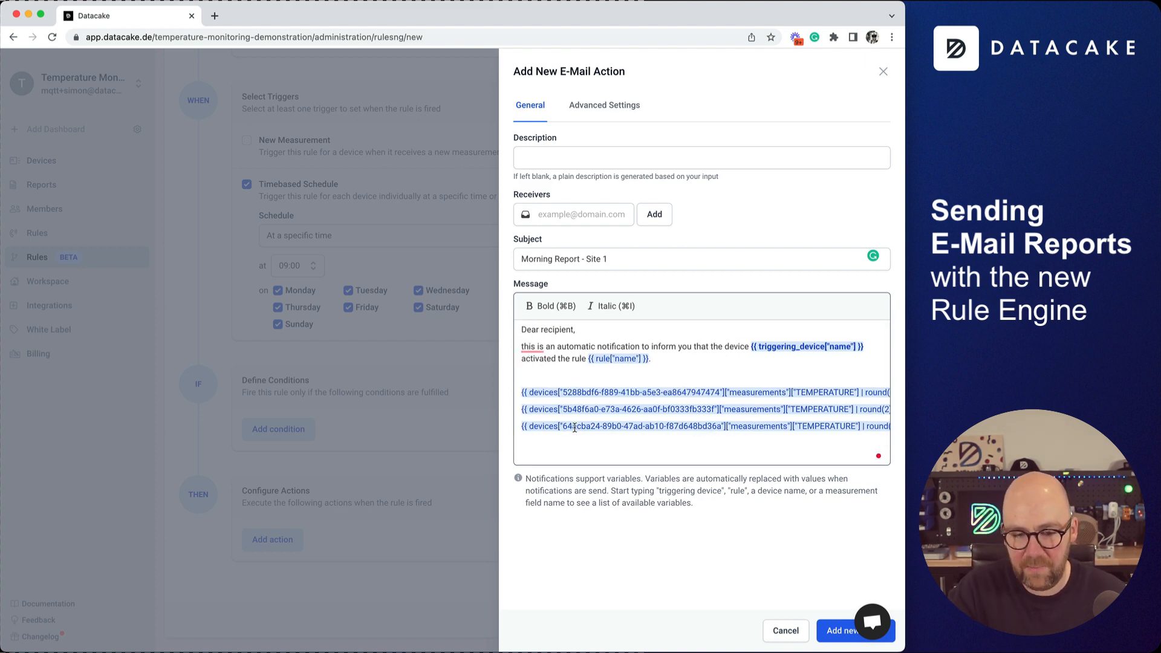
End the message with the sign-off 'Thanks,' and 'Datacake' on consecutive lines.
{"action": "type", "text": "Thanks,"}
{"action": "key", "text": "Return"}
{"action": "key", "text": "Return"}
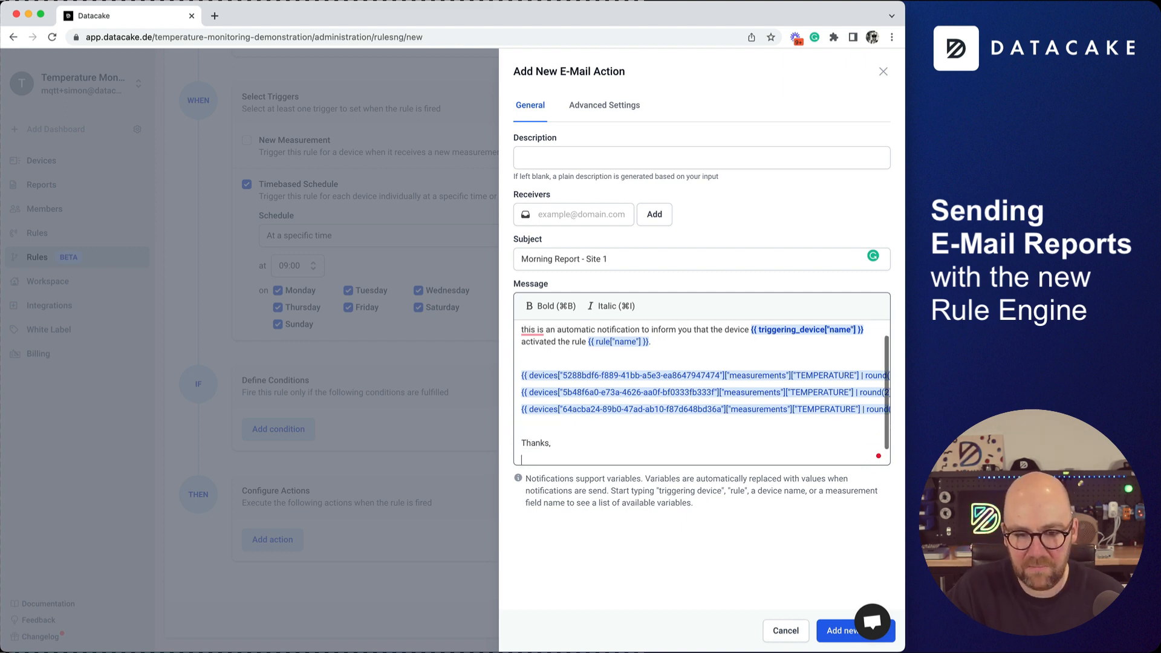
{"action": "type", "text": "Datacake"}
{"action": "key", "text": "Up"}
{"action": "key", "text": "BackSpace"}
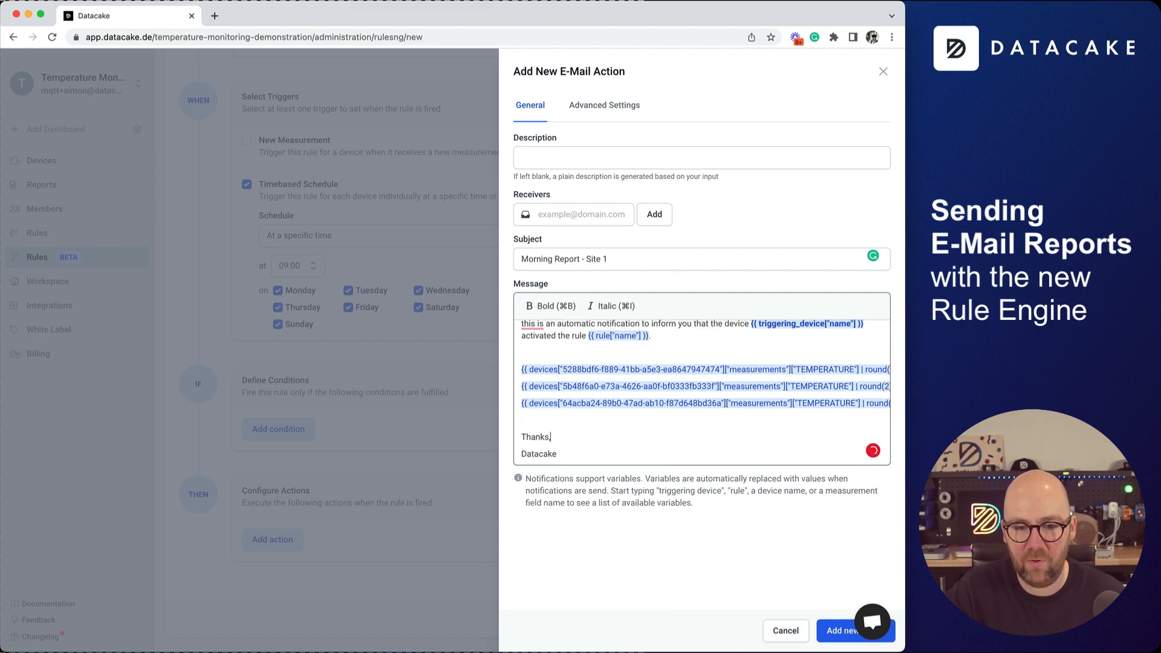
Add the recipient's e-mail address as receiver and save the Site 1 e-mail action to the rule.
{"action": "left_click", "coordinate": [581, 214]}
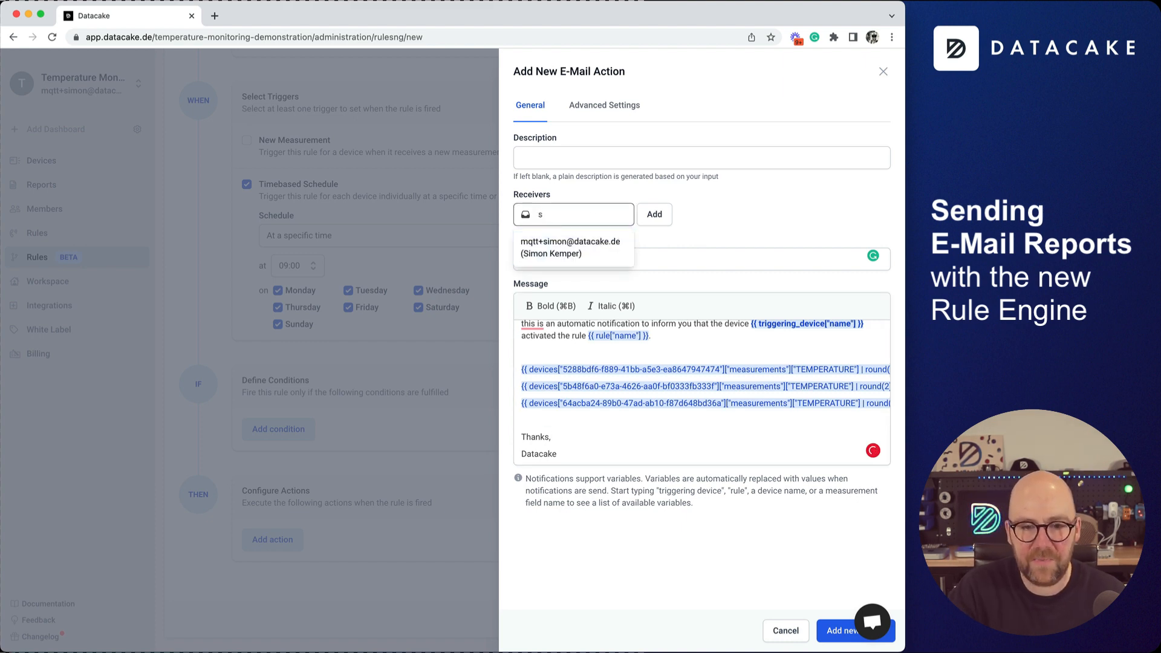
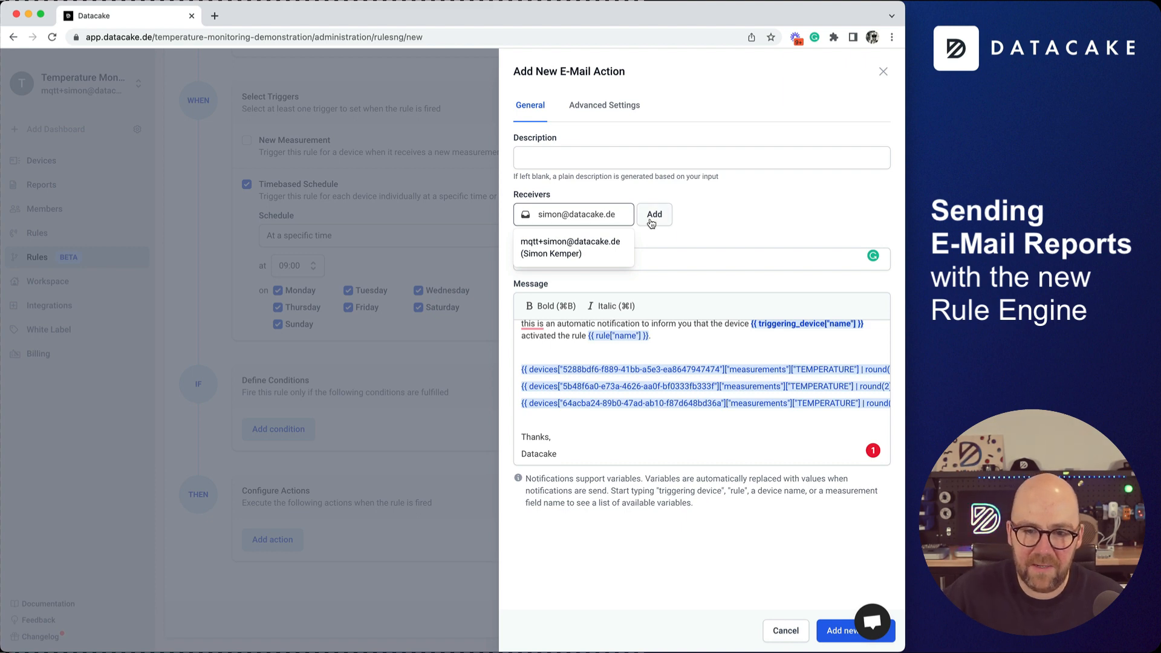
{"action": "left_click", "coordinate": [652, 221]}
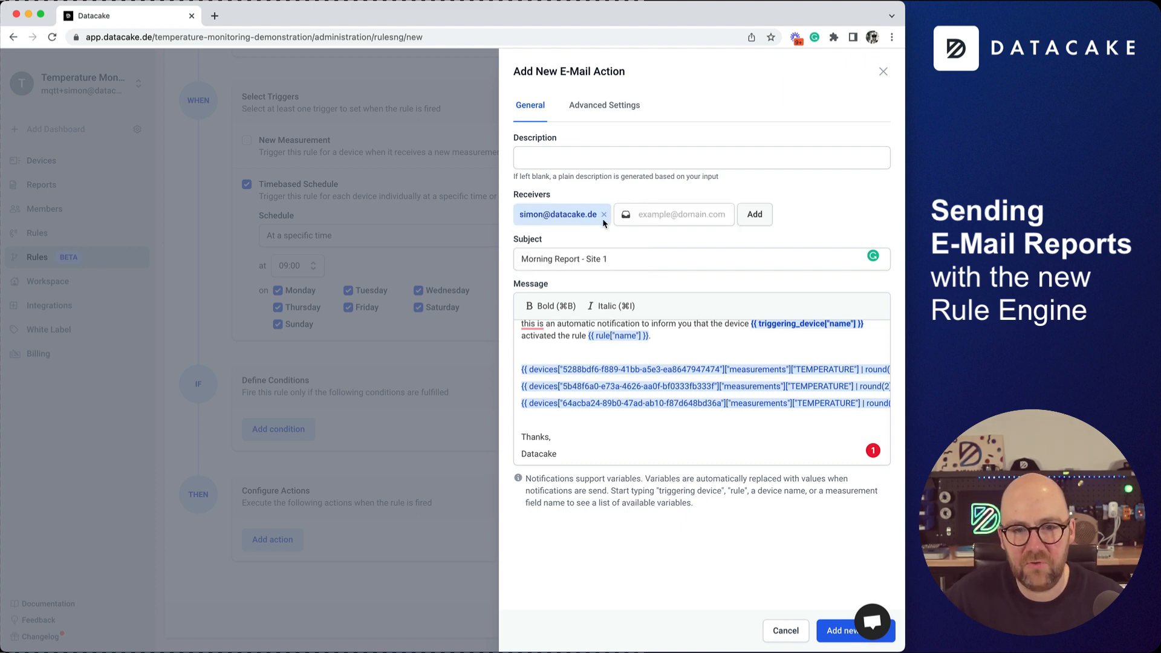
{"action": "left_click", "coordinate": [607, 116]}
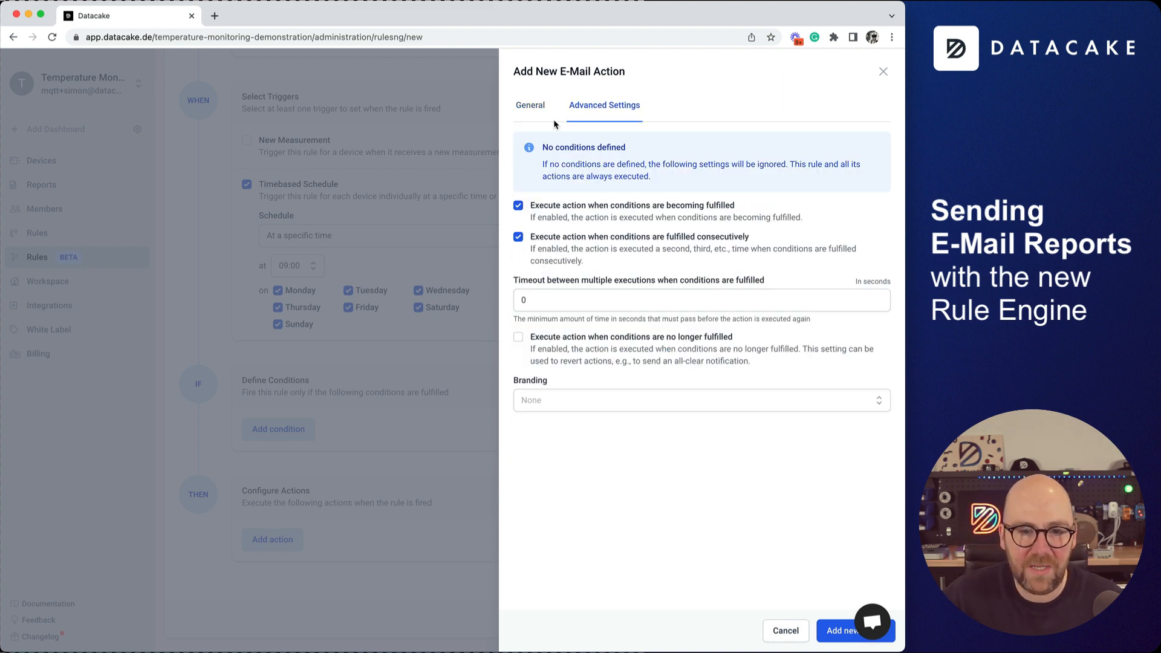
{"action": "left_click", "coordinate": [523, 120]}
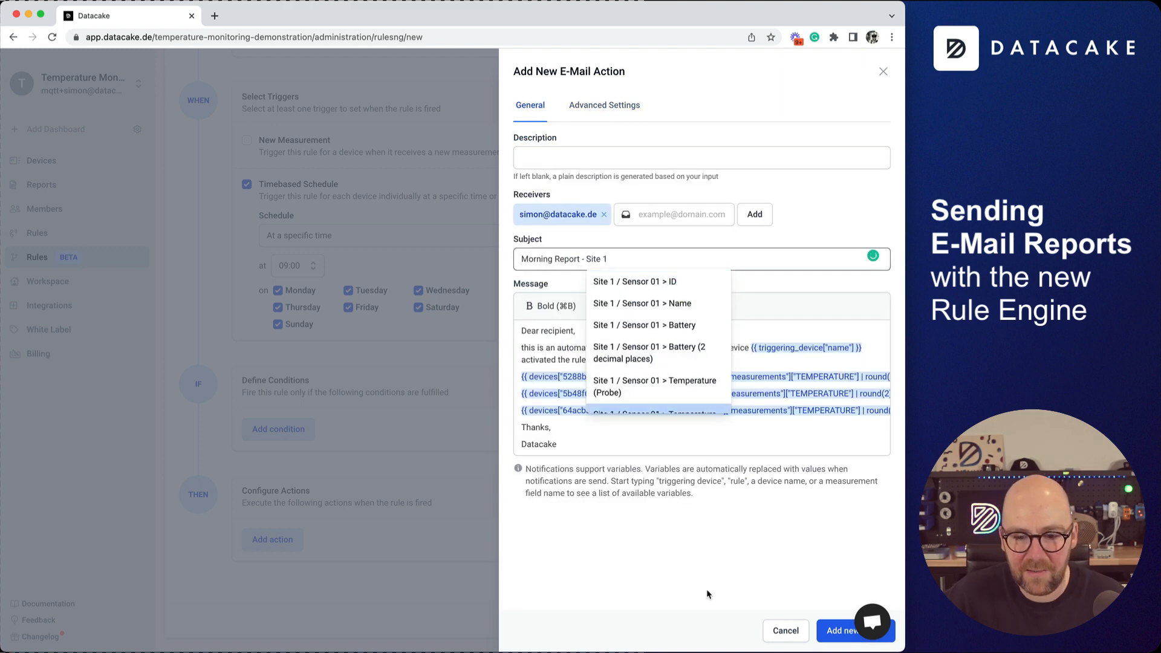
{"action": "left_click", "coordinate": [839, 631]}
{"action": "scroll", "coordinate": [327, 497], "scroll_direction": "down", "scroll_amount": 2}
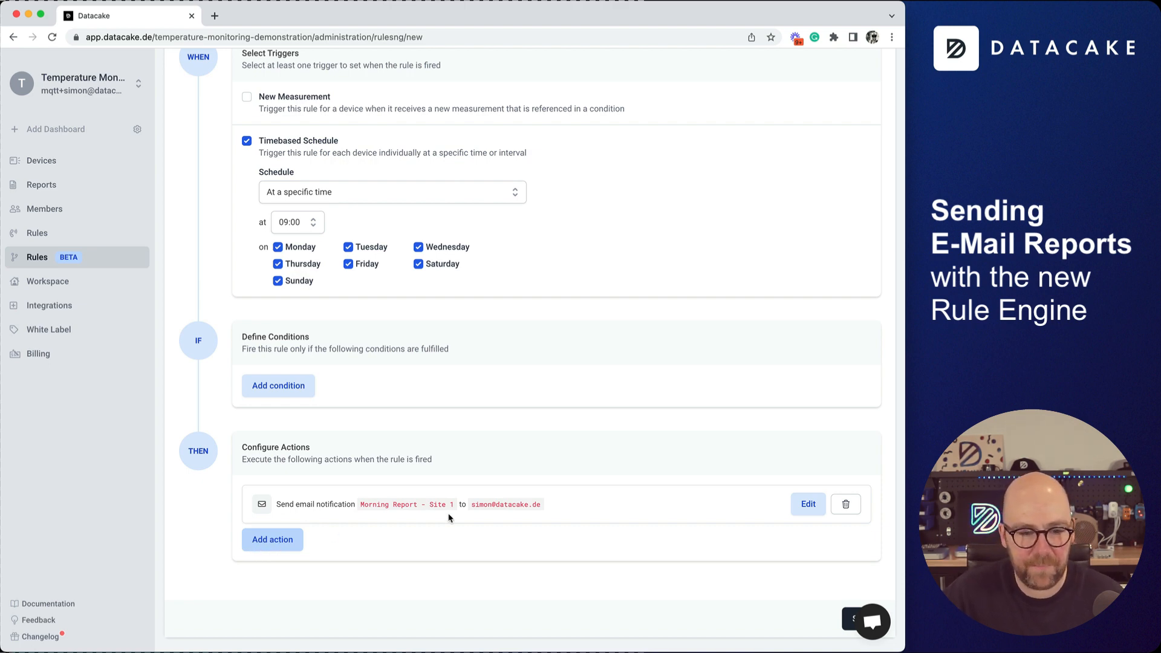
Copy the subject from the existing Site 1 e-mail action, leaving that action unchanged.
{"action": "left_click", "coordinate": [807, 504]}
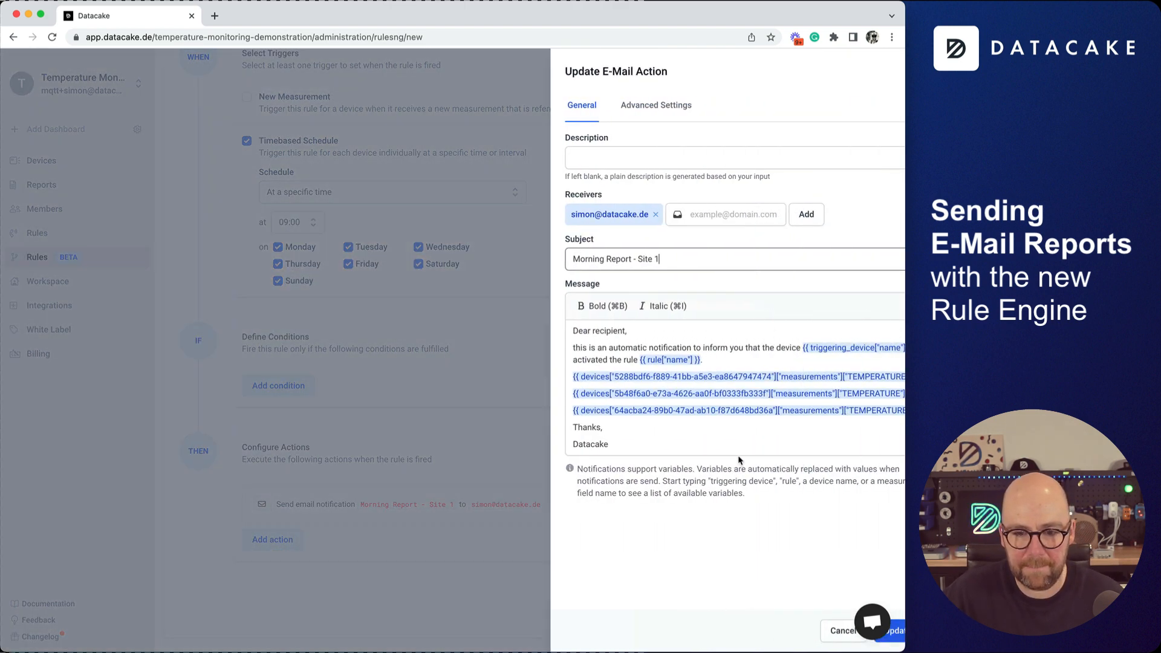
{"action": "left_click", "coordinate": [700, 439]}
{"action": "key", "text": "super+a"}
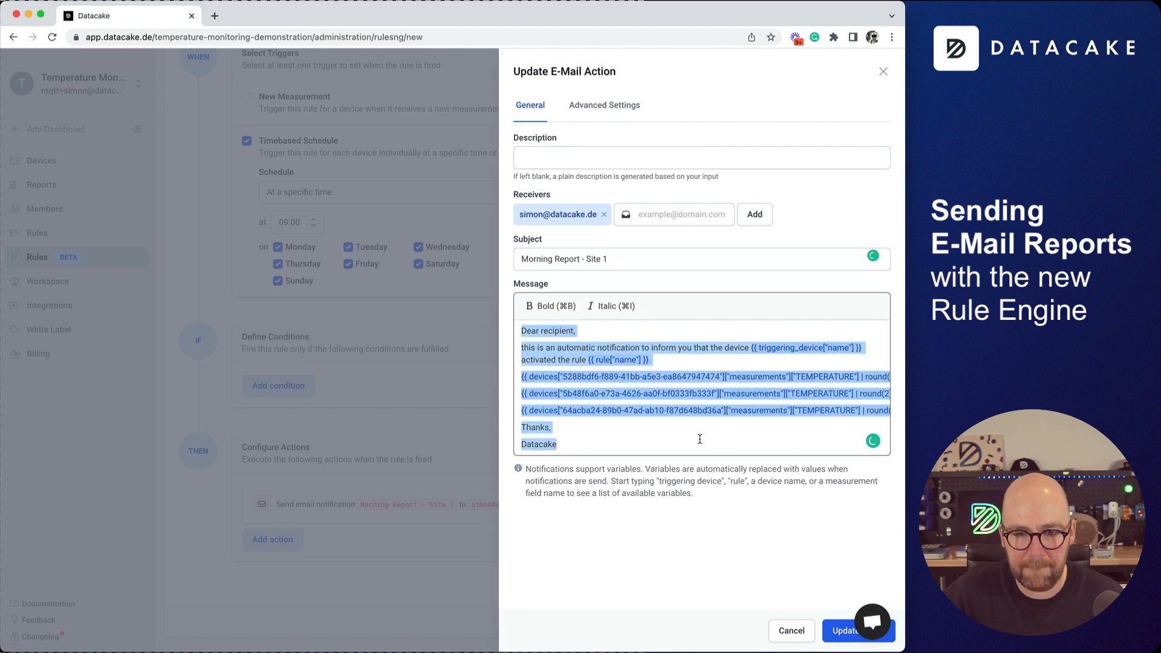
{"action": "left_click", "coordinate": [387, 596]}
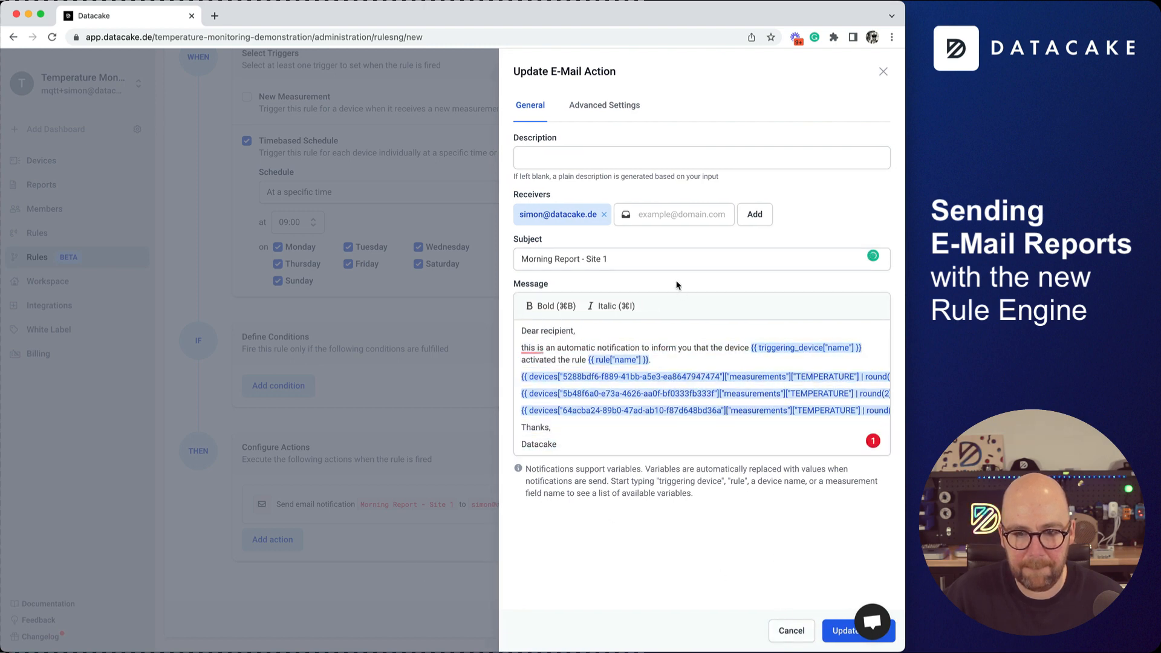
{"action": "triple_click", "coordinate": [670, 258]}
{"action": "key", "text": "super+c"}
{"action": "left_click", "coordinate": [793, 636]}
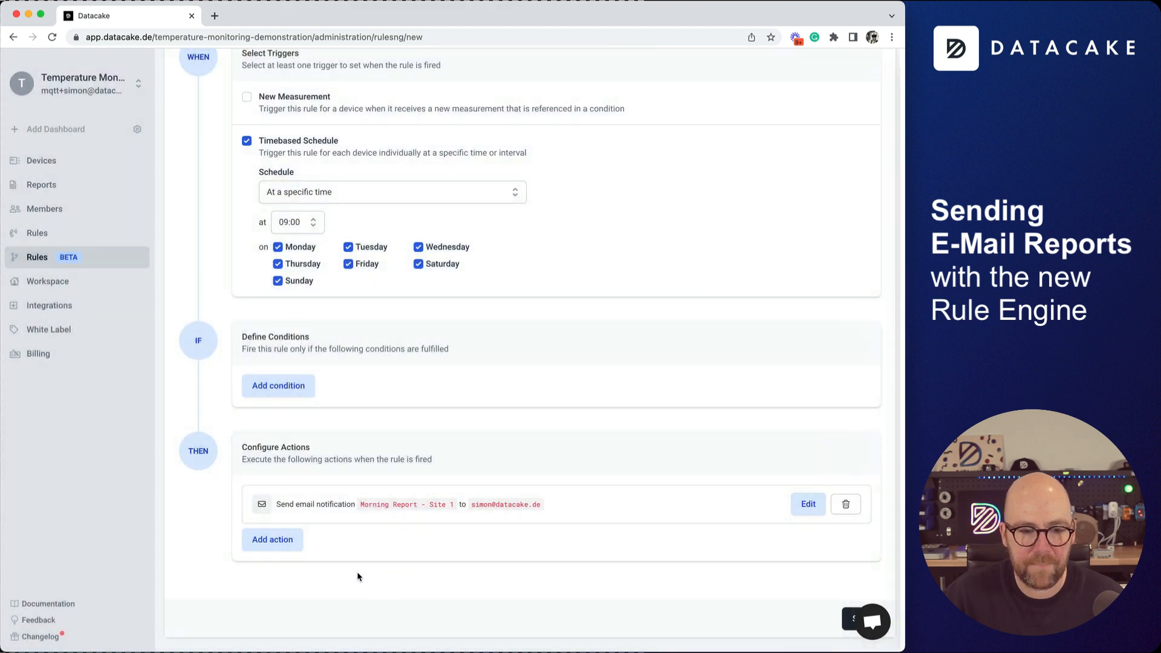
Add a new E-Mail action to the rule.
{"action": "left_click", "coordinate": [287, 542]}
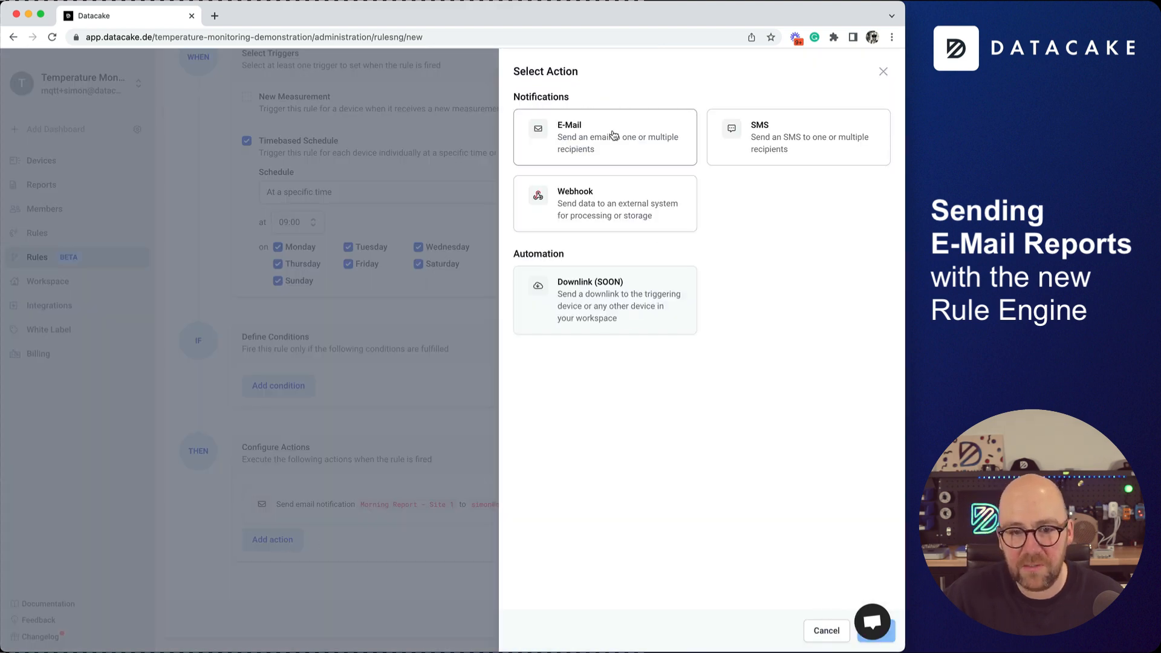
{"action": "left_click", "coordinate": [581, 137]}
{"action": "left_click", "coordinate": [884, 635]}
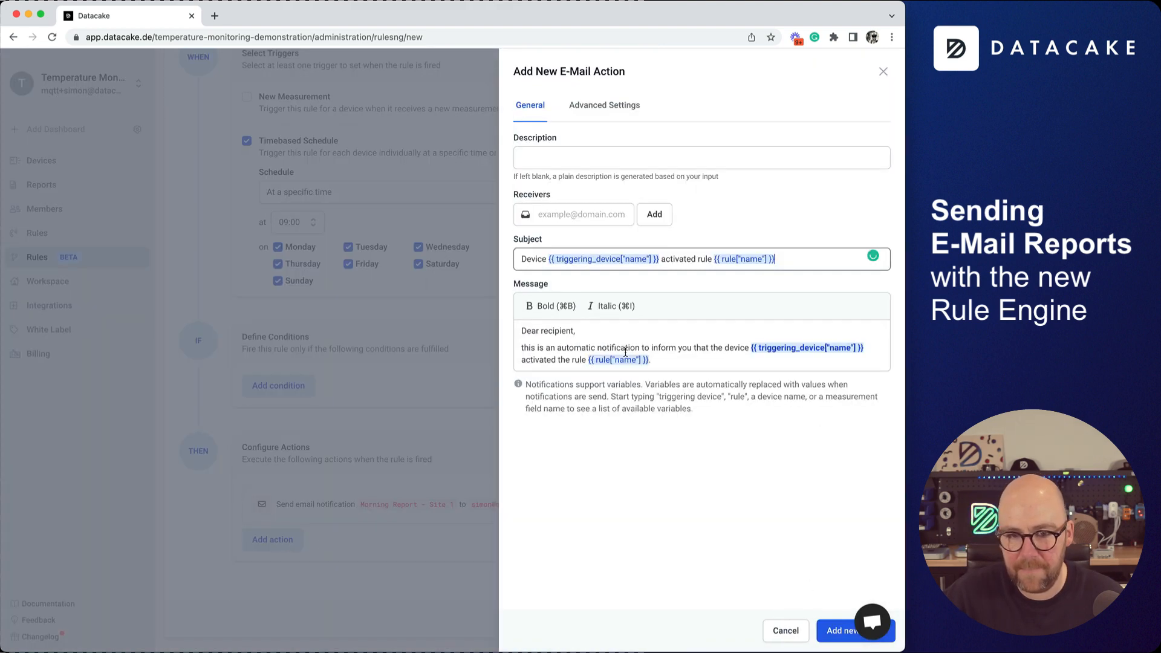
{"action": "left_click", "coordinate": [575, 158]}
Paste the Site 1 subject into the new action and change it to Site 2.
{"action": "left_click", "coordinate": [796, 263]}
{"action": "key", "text": "super+a"}
{"action": "key", "text": "super+v"}
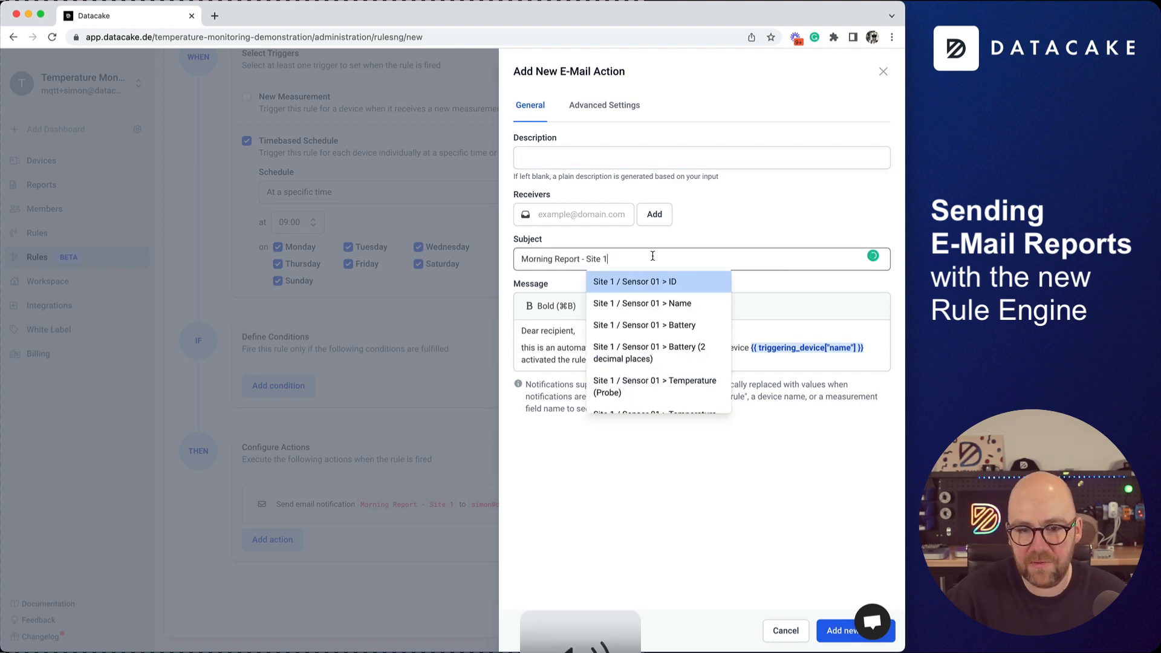
{"action": "key", "text": "BackSpace"}
{"action": "type", "text": "2"}
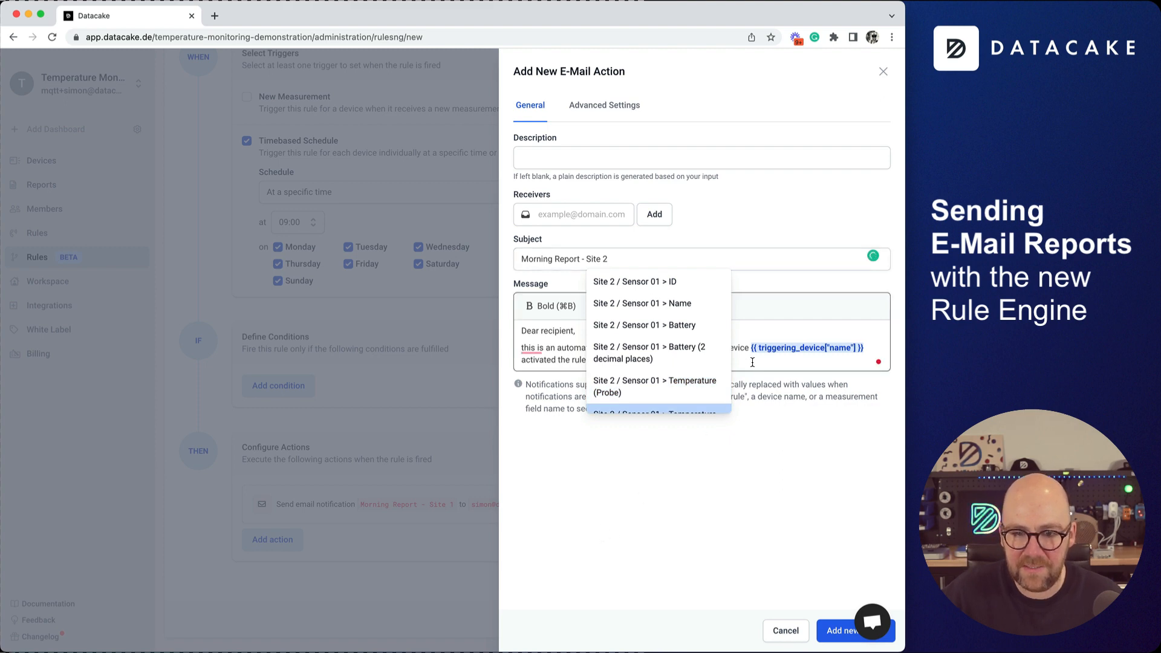
{"action": "left_click", "coordinate": [657, 281]}
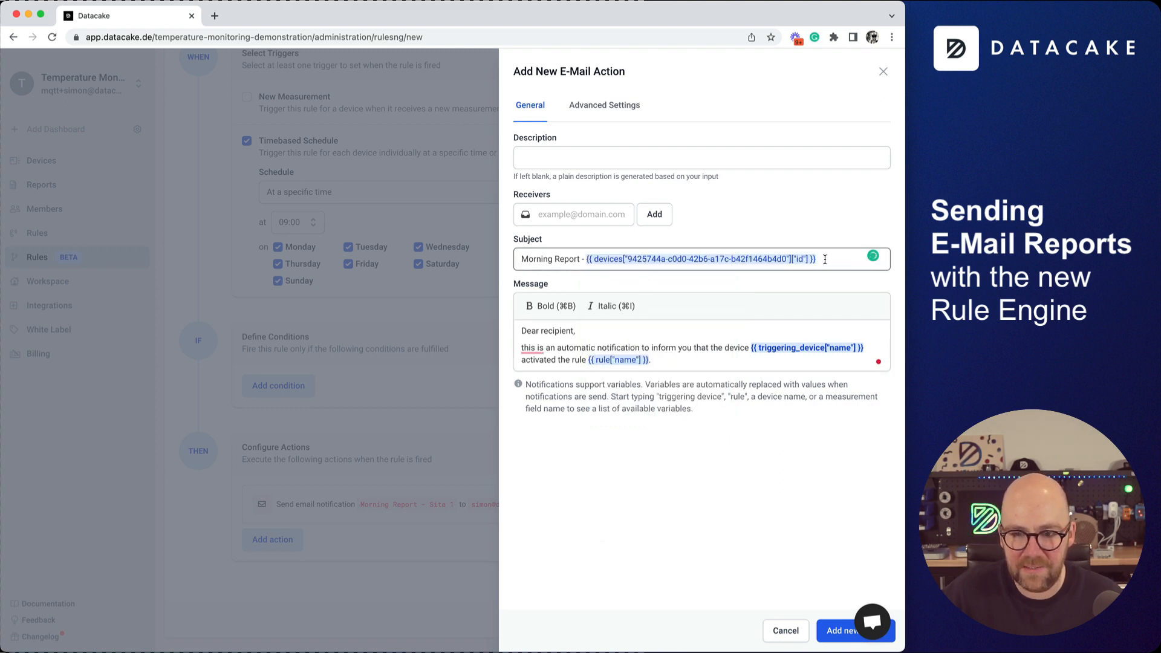
{"action": "left_click_drag", "start_coordinate": [816, 259], "coordinate": [585, 258]}
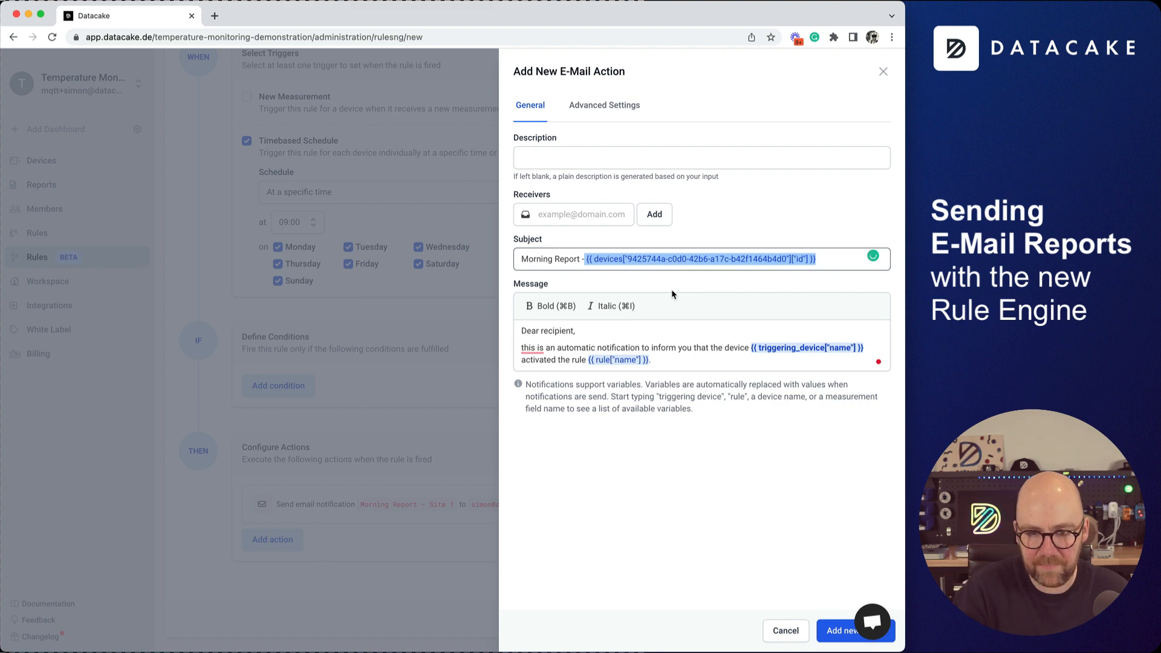
{"action": "key", "text": "BackSpace"}
{"action": "type", "text": "Site 2"}
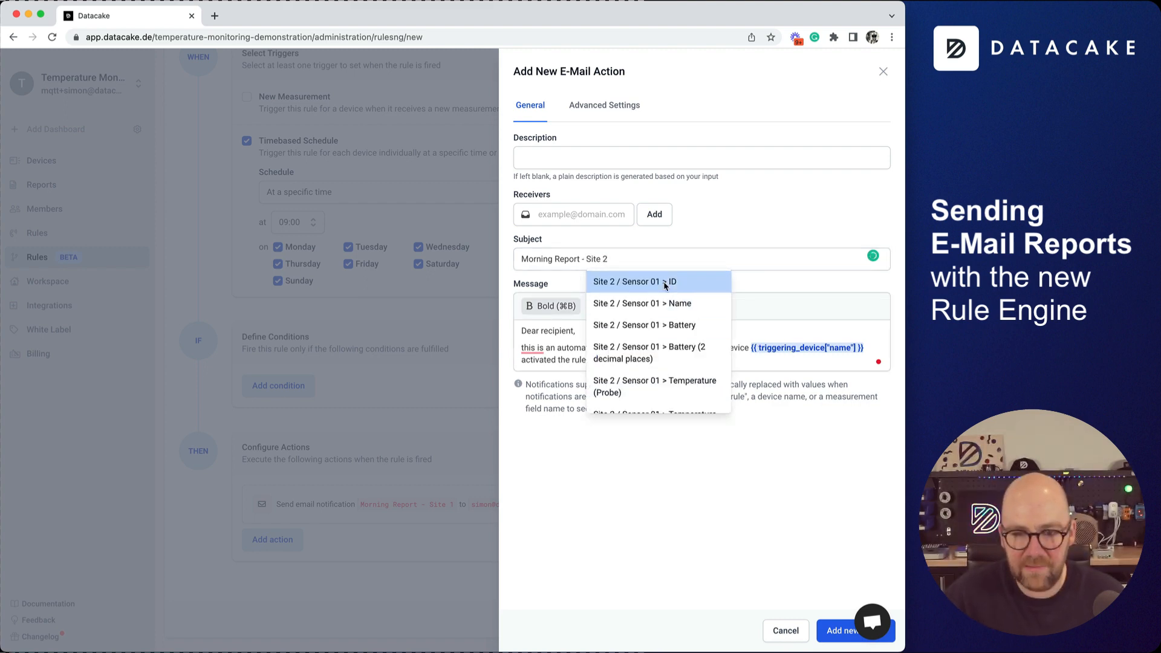
Remove the stray device ID variable so the subject reads 'Morning Report - Site 2'.
{"action": "left_click", "coordinate": [770, 351]}
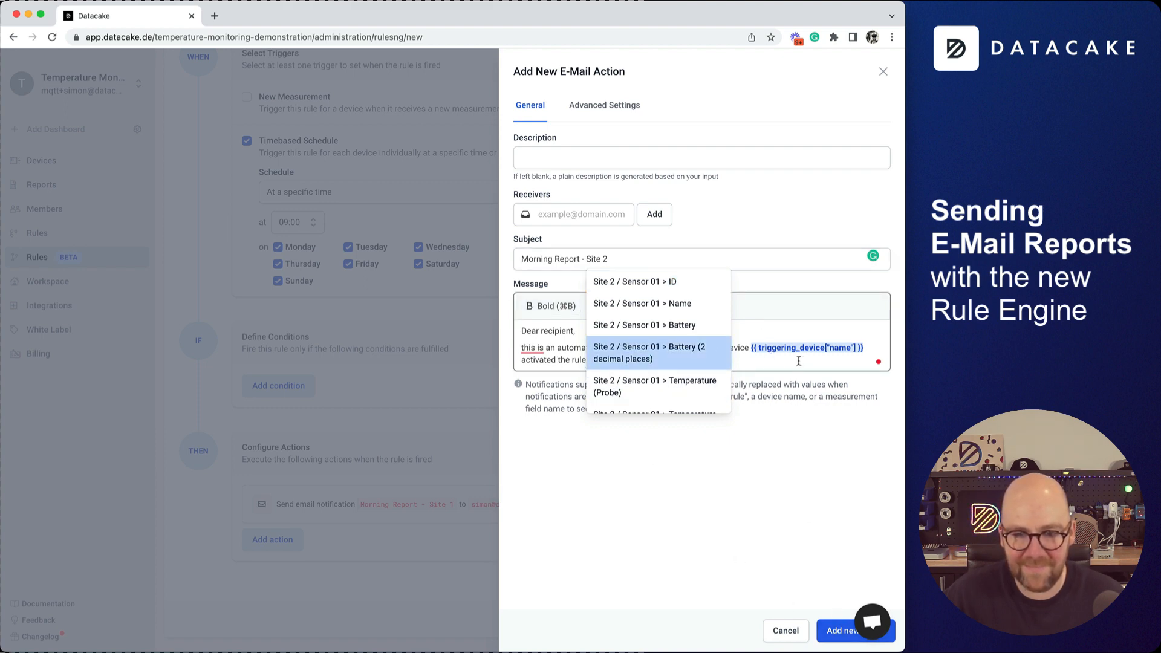
{"action": "left_click", "coordinate": [632, 157]}
{"action": "scroll", "coordinate": [659, 284], "scroll_direction": "down", "scroll_amount": 3}
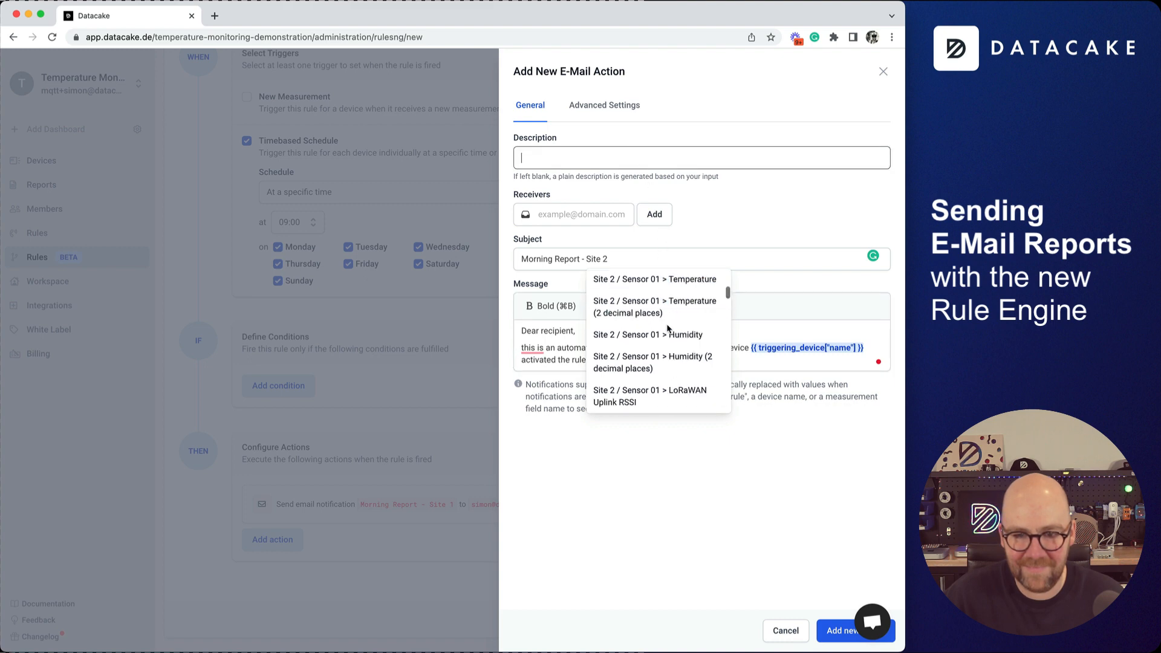
{"action": "scroll", "coordinate": [659, 284], "scroll_direction": "up", "scroll_amount": 3}
{"action": "left_click", "coordinate": [637, 256]}
{"action": "key", "text": "BackSpace"}
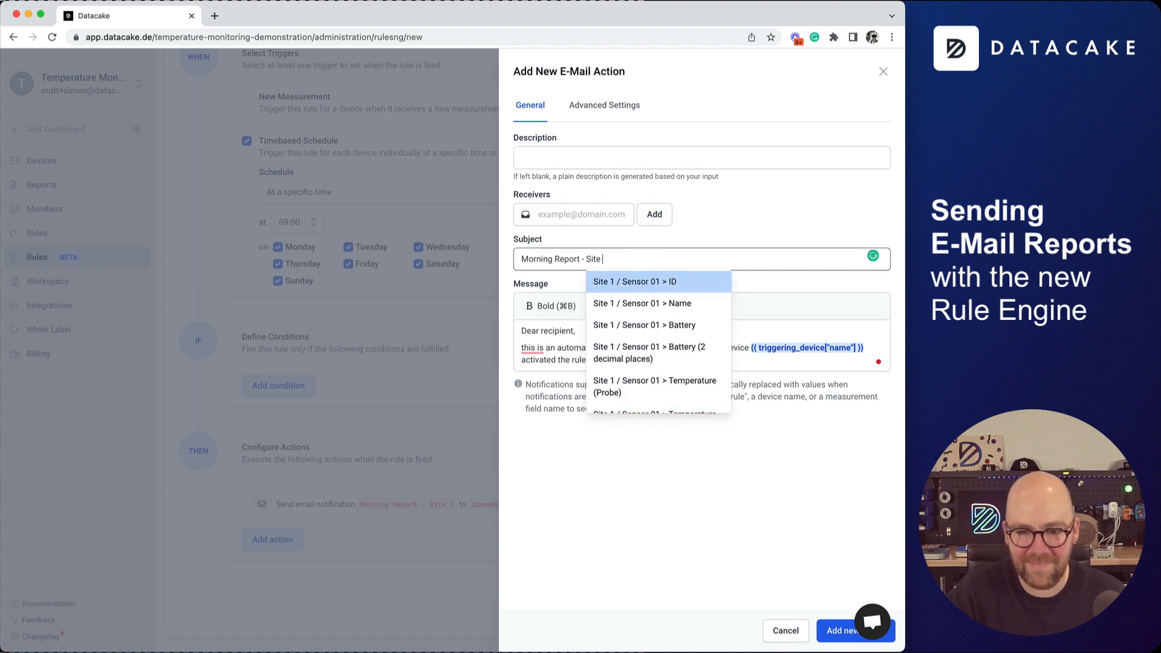
{"action": "type", "text": "22"}
{"action": "key", "text": "BackSpace"}
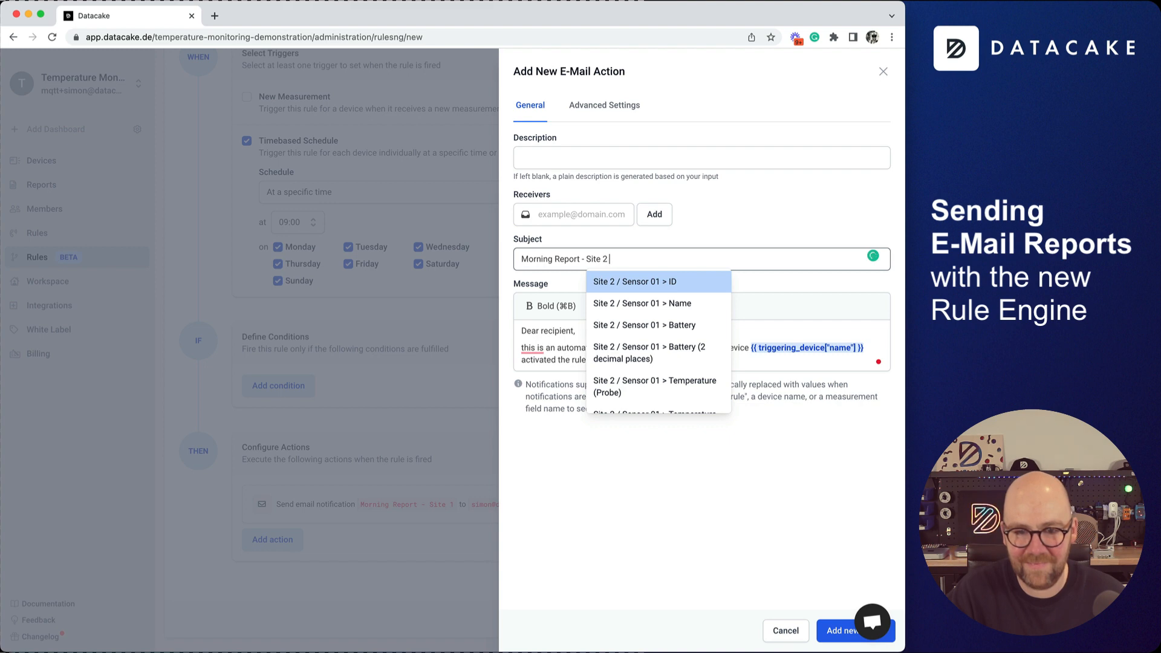
{"action": "type", "text": "2"}
{"action": "key", "text": "BackSpace"}
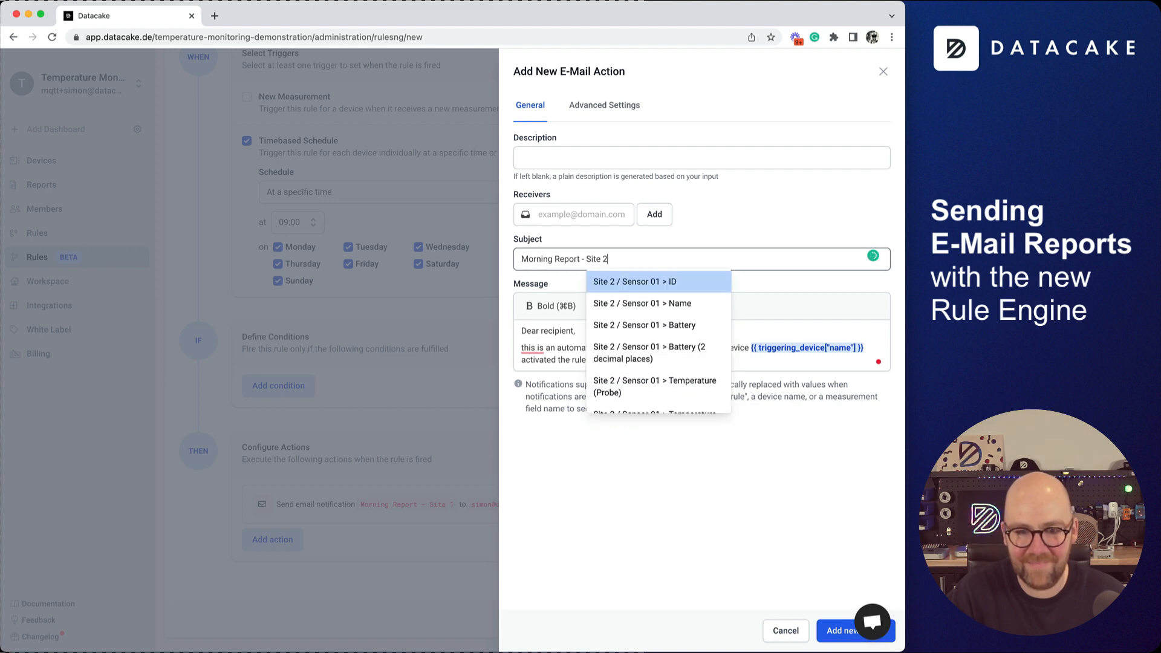
{"action": "type", "text": "-"}
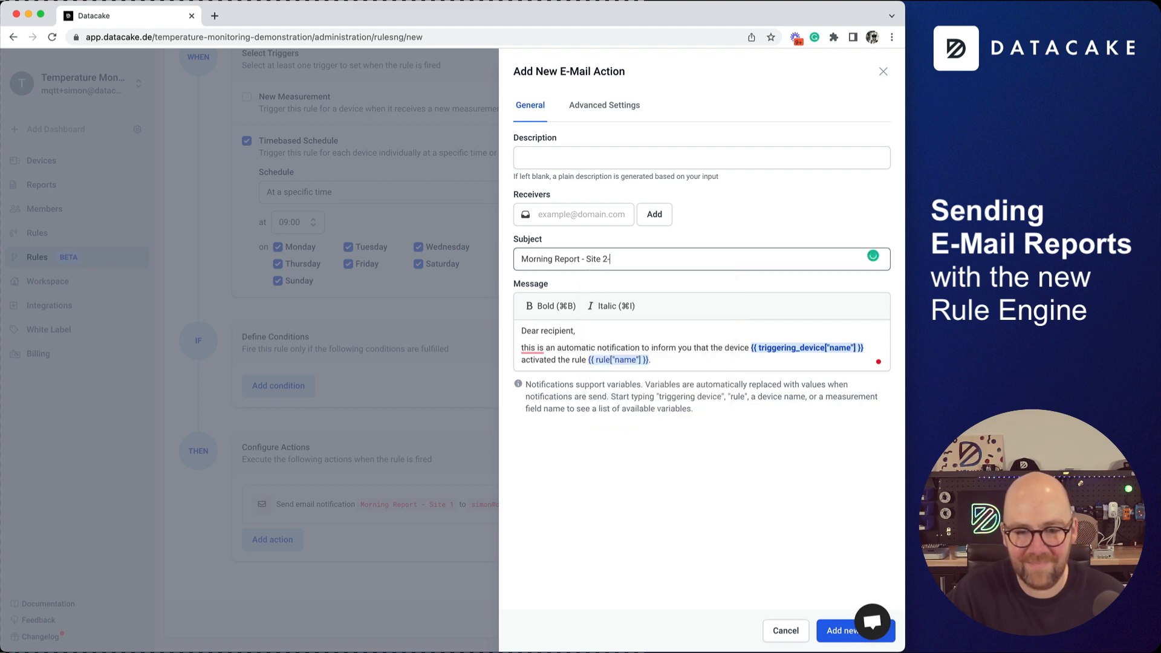
{"action": "key", "text": "BackSpace"}
{"action": "type", "text": "."}
{"action": "key", "text": "BackSpace"}
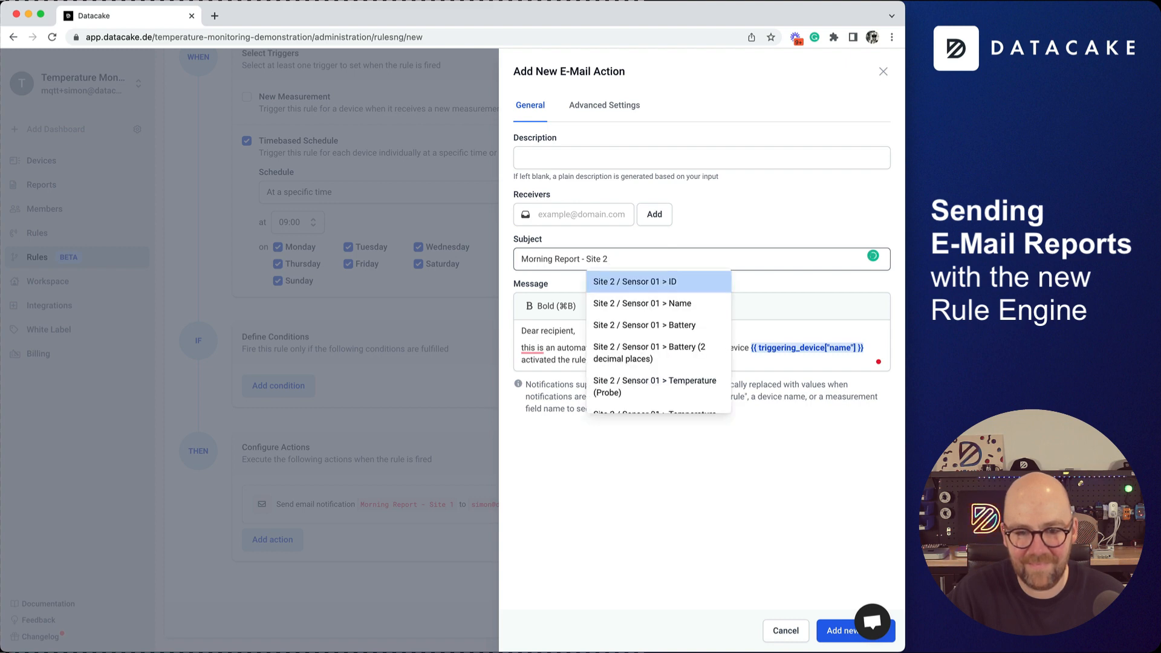
{"action": "key", "text": "Return"}
{"action": "key", "text": "BackSpace"}
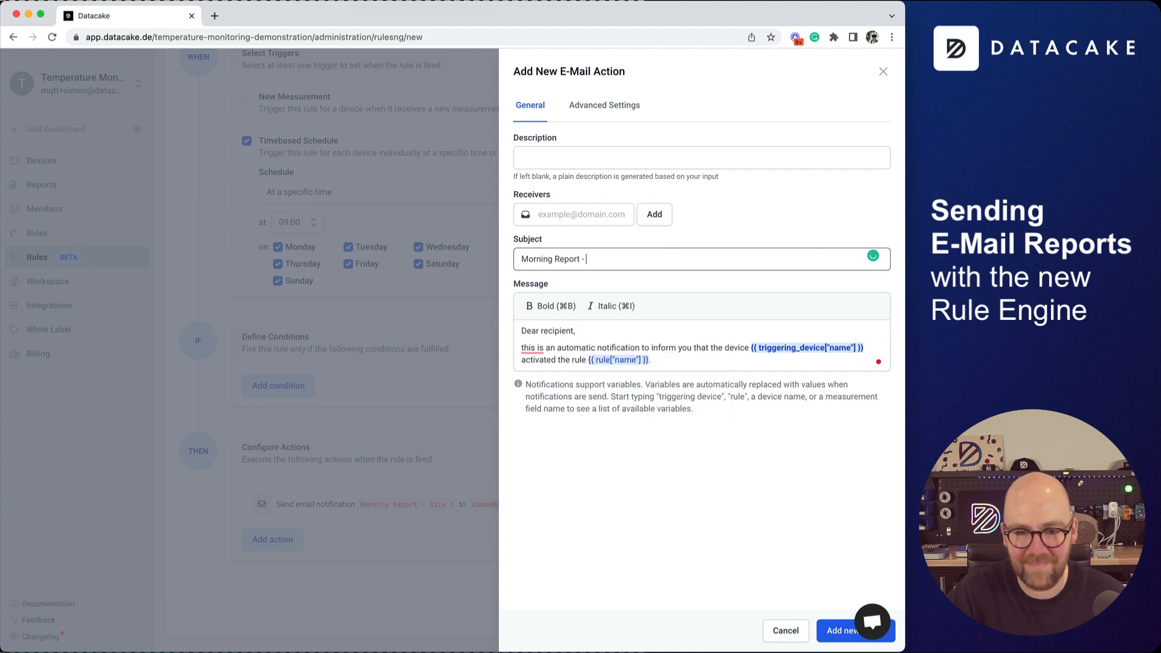
{"action": "key", "text": "BackSpace"}
{"action": "type", "text": "te"}
{"action": "key", "text": "BackSpace"}
{"action": "key", "text": "BackSpace"}
{"action": "type", "text": "ite 2"}
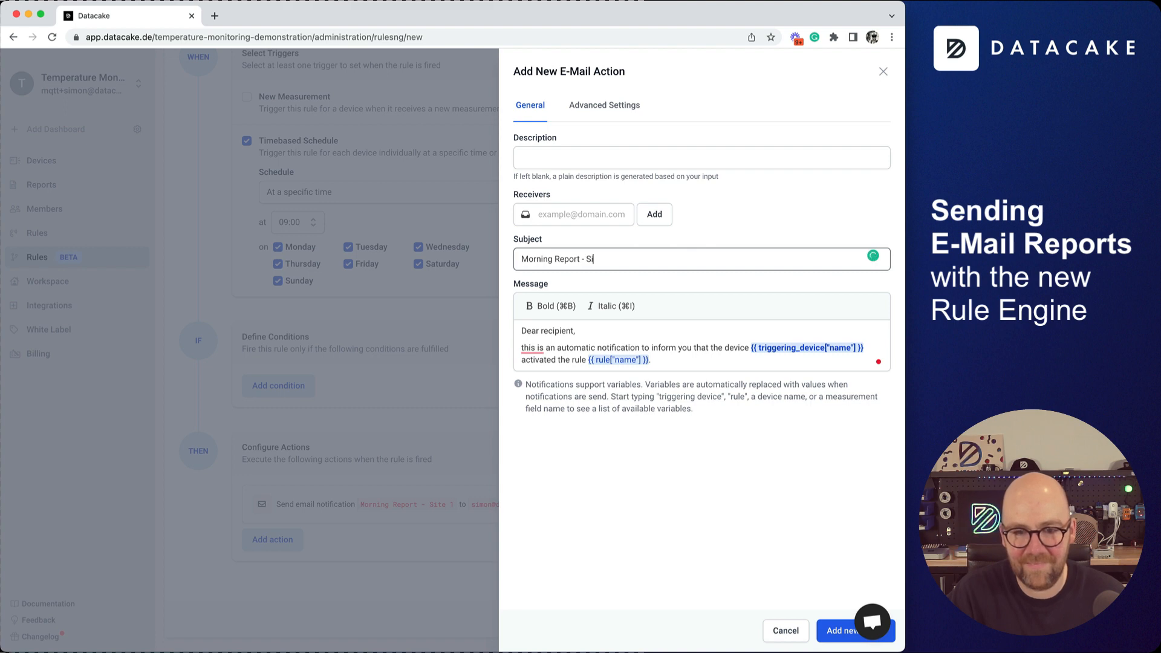
{"action": "left_click", "coordinate": [555, 261]}
{"action": "left_click", "coordinate": [674, 369]}
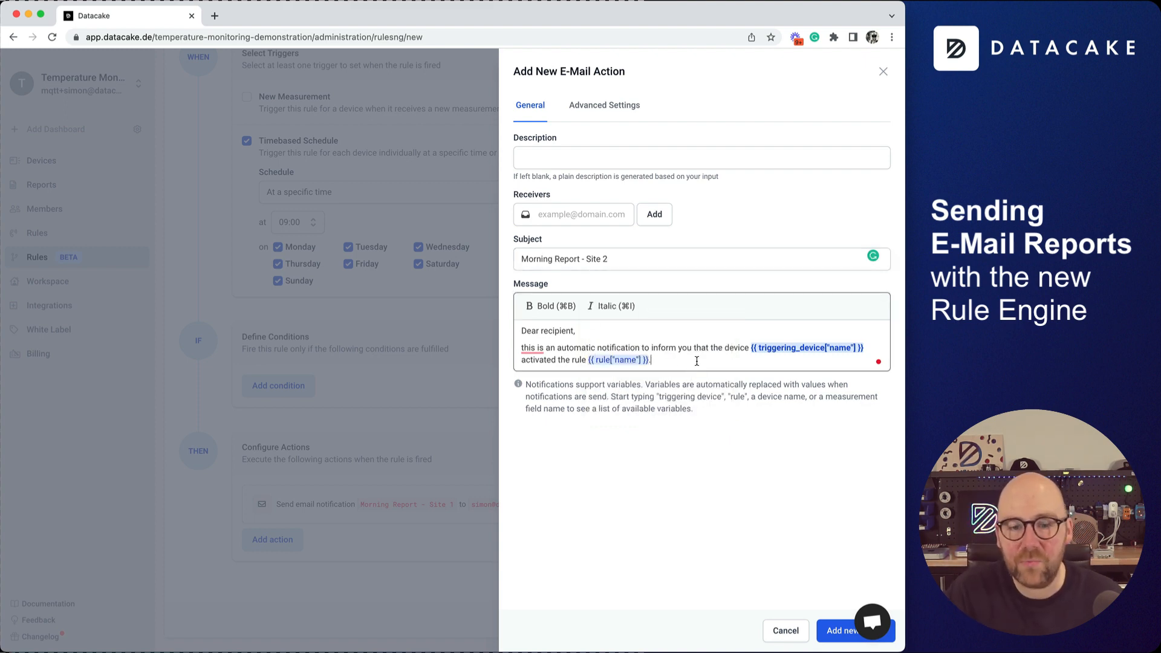
Add a 'Site 2 / Sensor 01' message line with its Temperature variable.
{"action": "key", "text": "Return"}
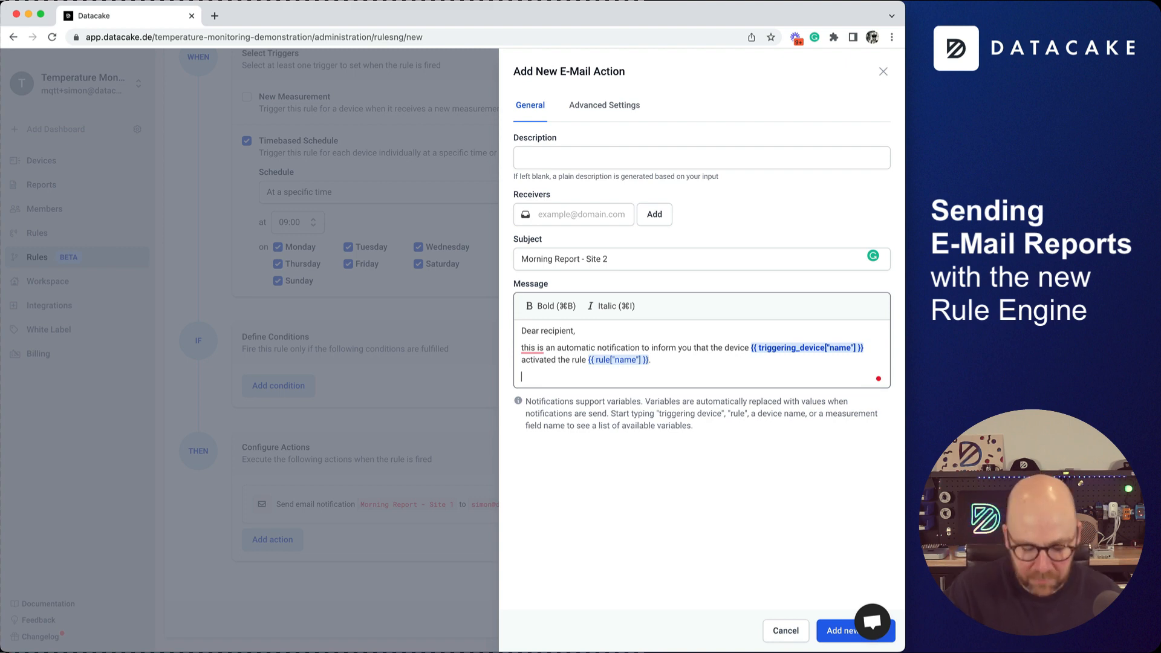
{"action": "type", "text": "Site 2"}
{"action": "type", "text": " / Te"}
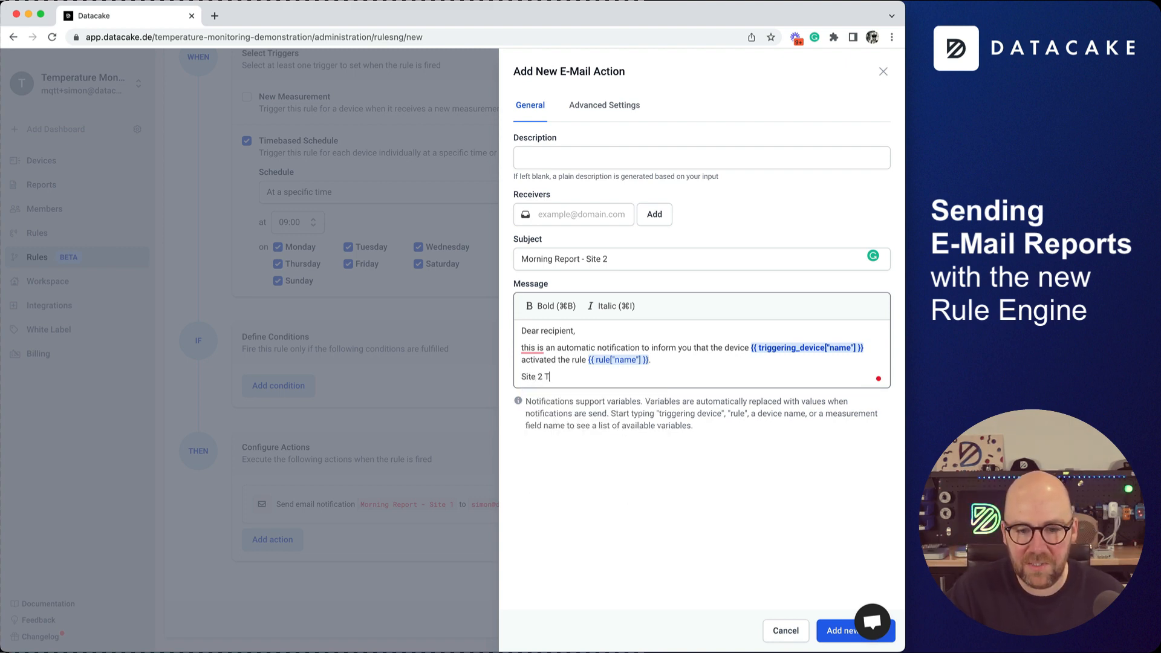
{"action": "key", "text": "BackSpace"}
{"action": "key", "text": "BackSpace"}
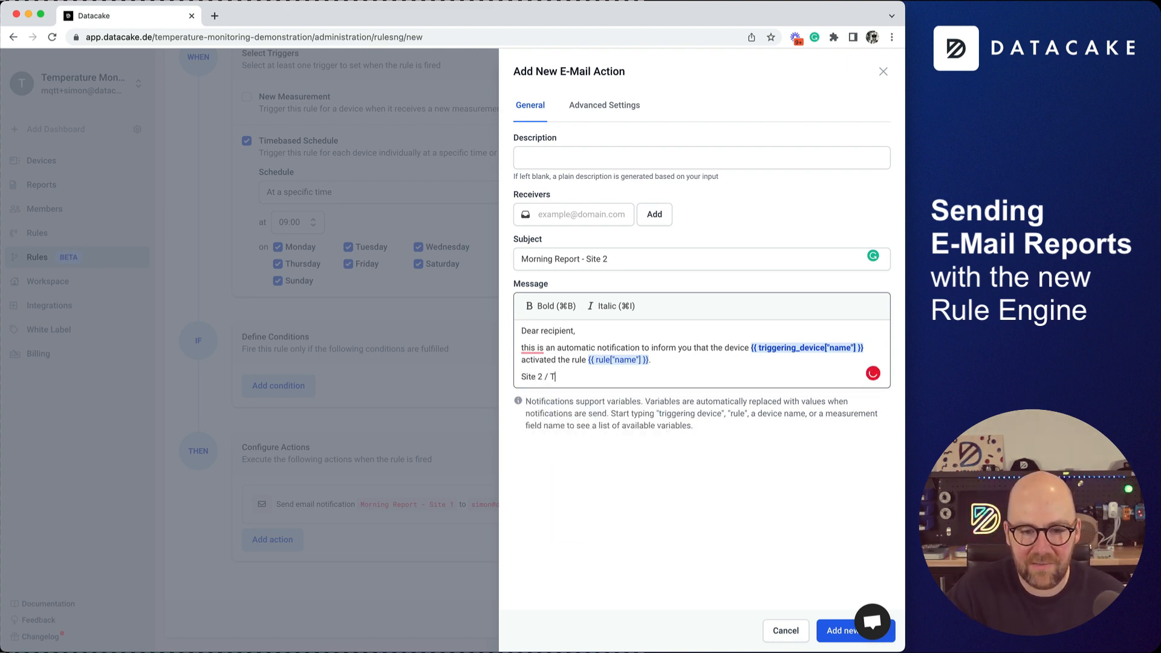
{"action": "type", "text": "Sensoe"}
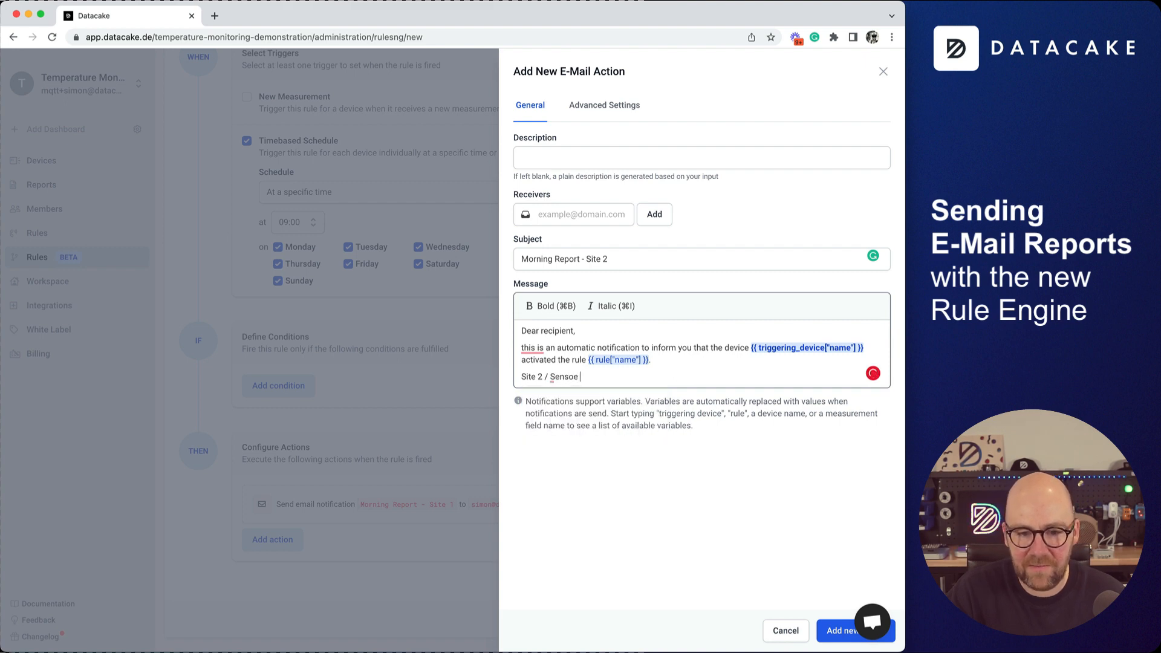
{"action": "key", "text": "BackSpace"}
{"action": "type", "text": "r 02"}
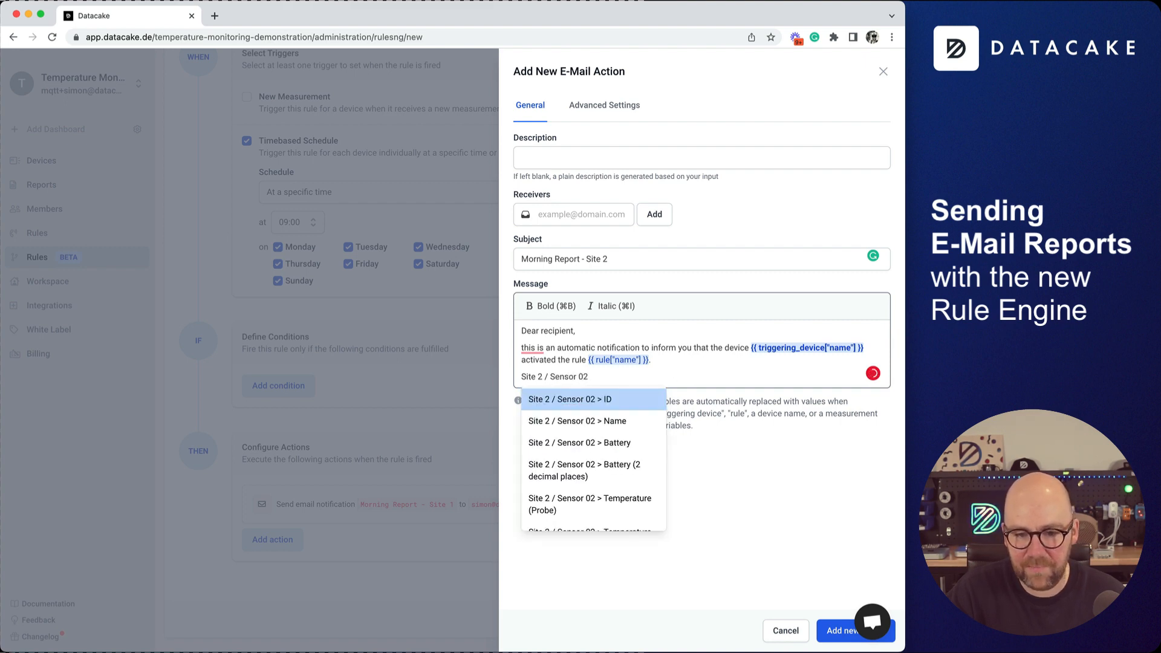
{"action": "key", "text": "BackSpace"}
{"action": "type", "text": "1 > Tem"}
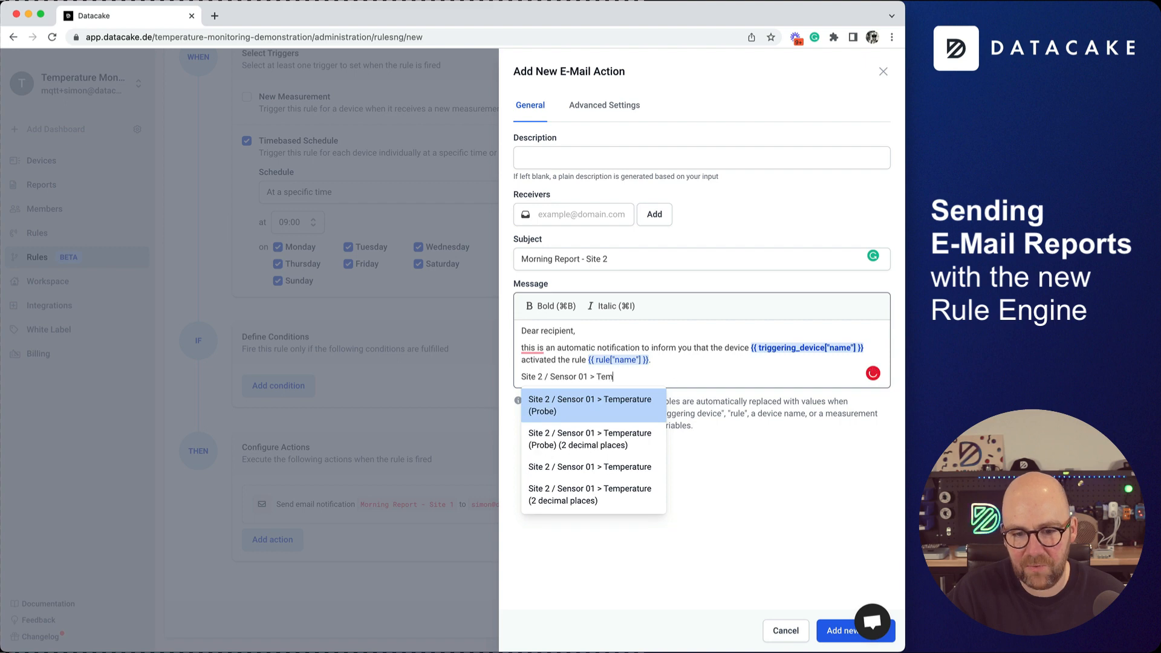
{"action": "key", "text": "Down"}
{"action": "key", "text": "Down"}
{"action": "key", "text": "Down"}
{"action": "key", "text": "Return"}
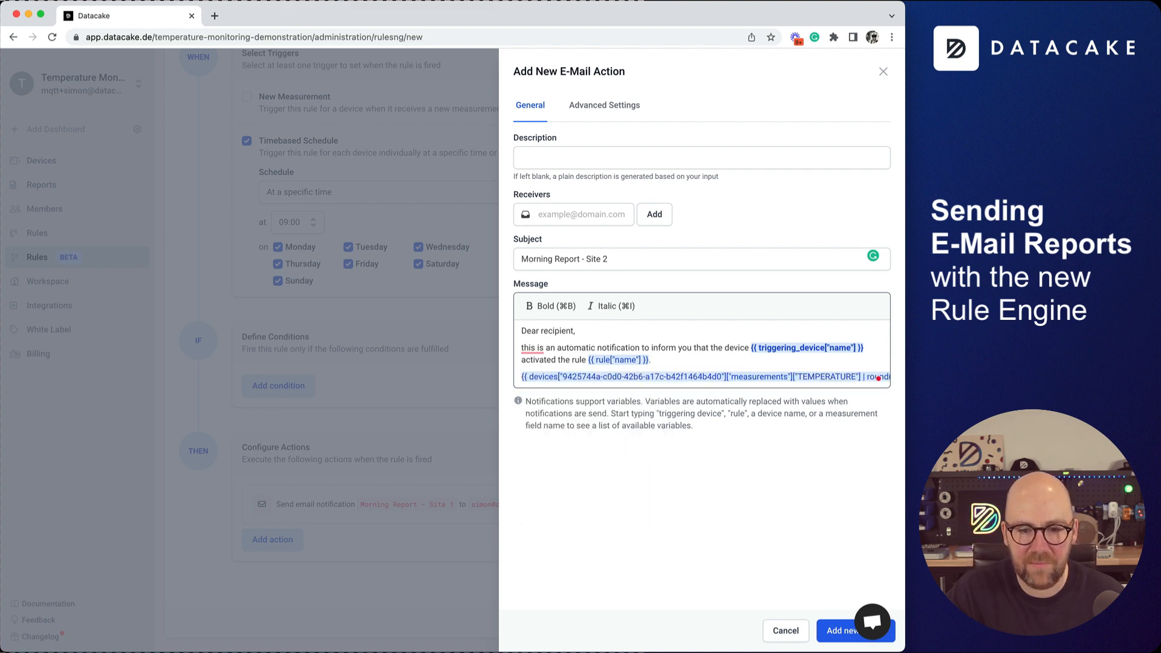
{"action": "key", "text": "Return"}
Add 'Site 2 / Sensor 02' and 'Site 2 / Sensor 03' lines with their rounded temperature variables.
{"action": "type", "text": "Site"}
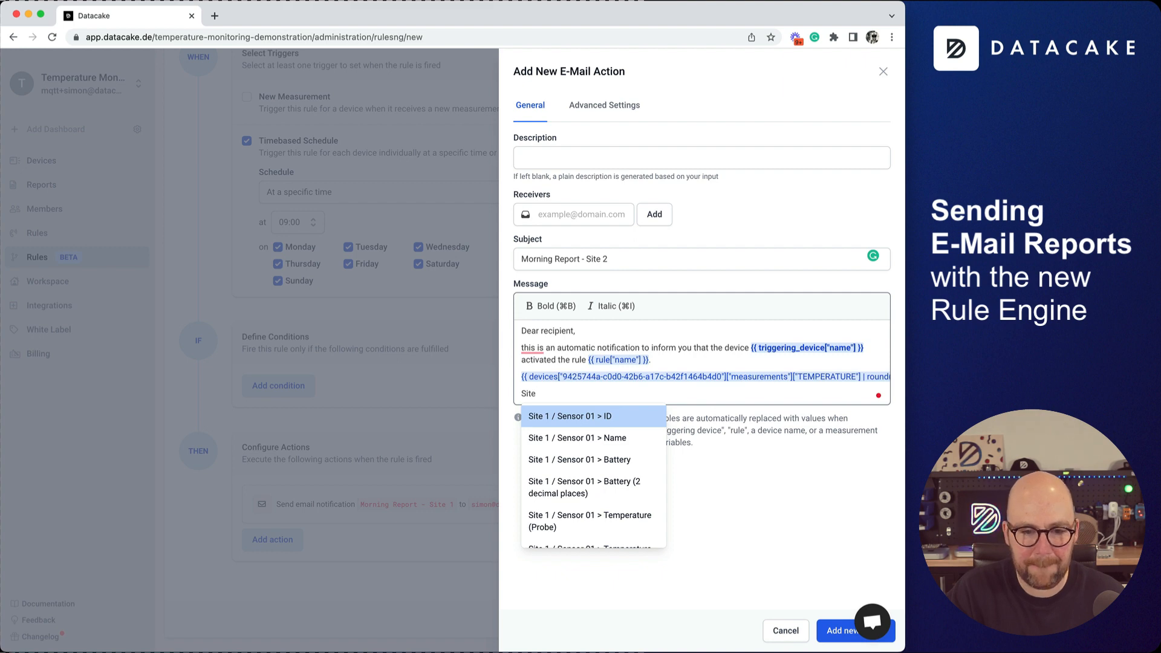
{"action": "type", "text": " 02"}
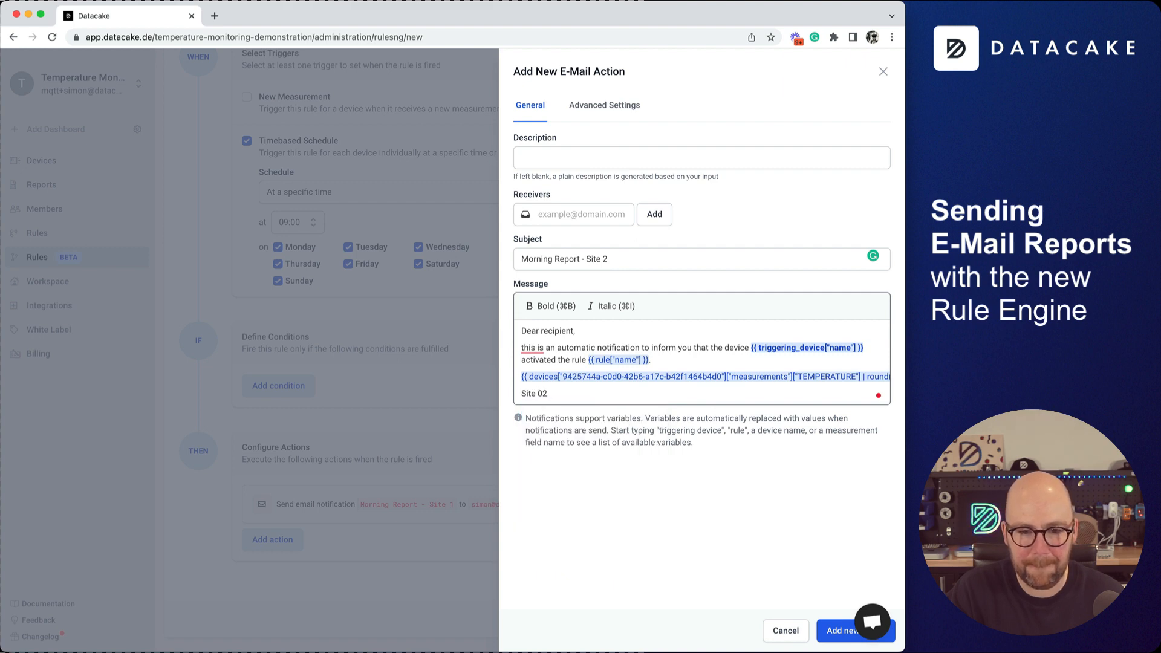
{"action": "key", "text": "BackSpace"}
{"action": "key", "text": "BackSpace"}
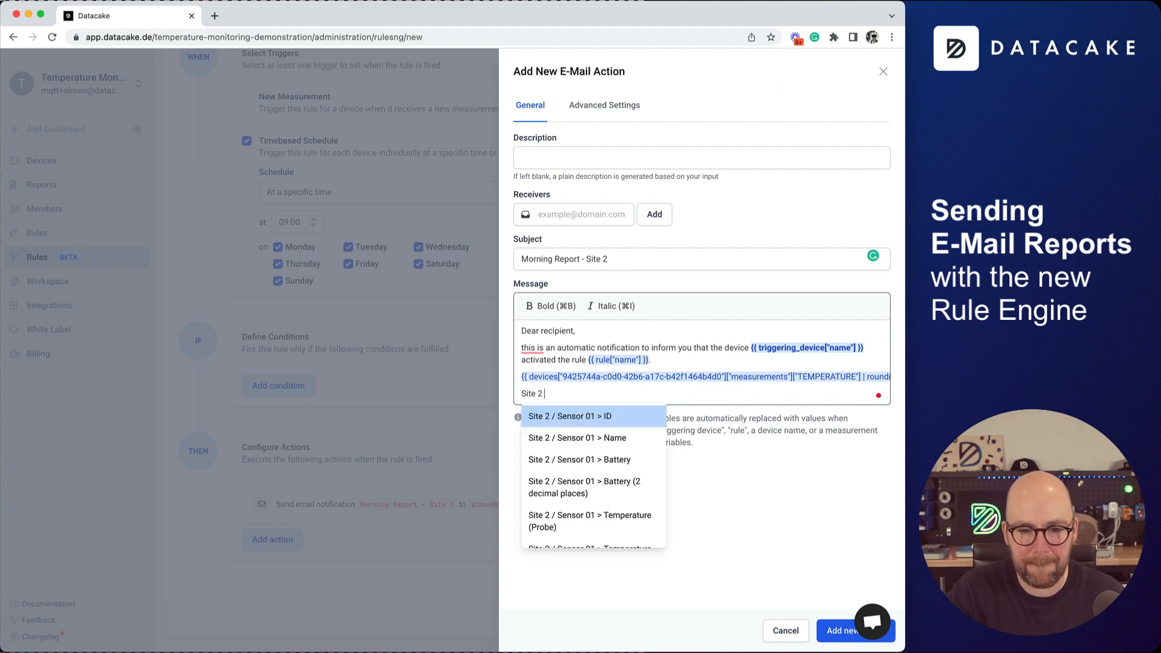
{"action": "type", "text": "2 / Sensor"}
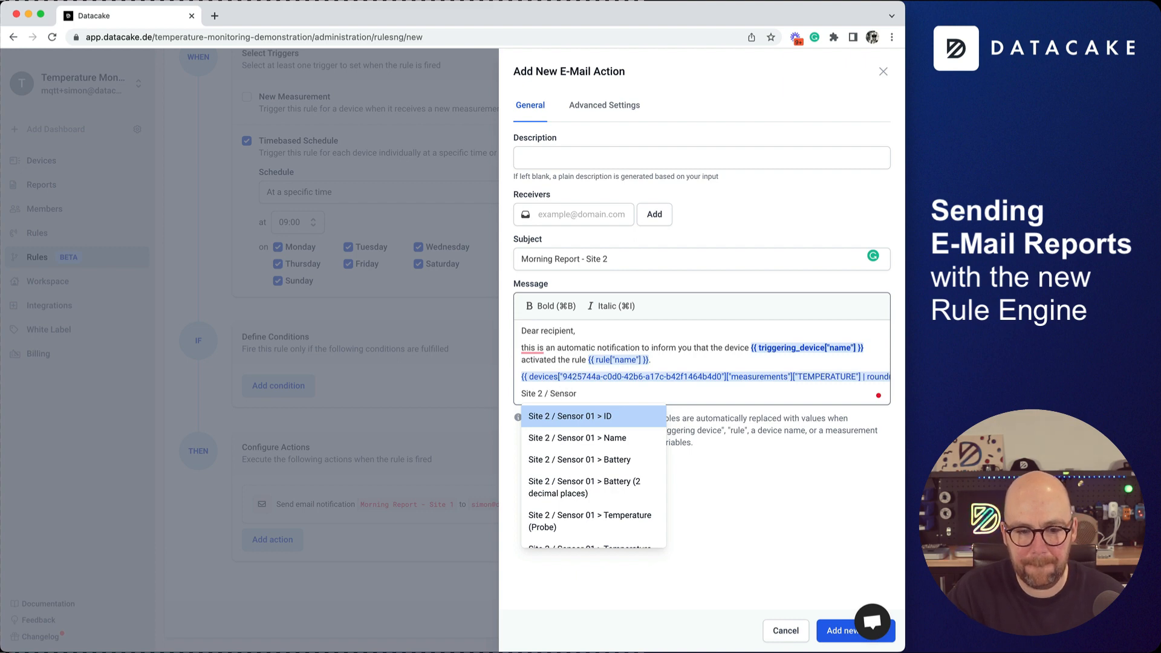
{"action": "type", "text": " 02"}
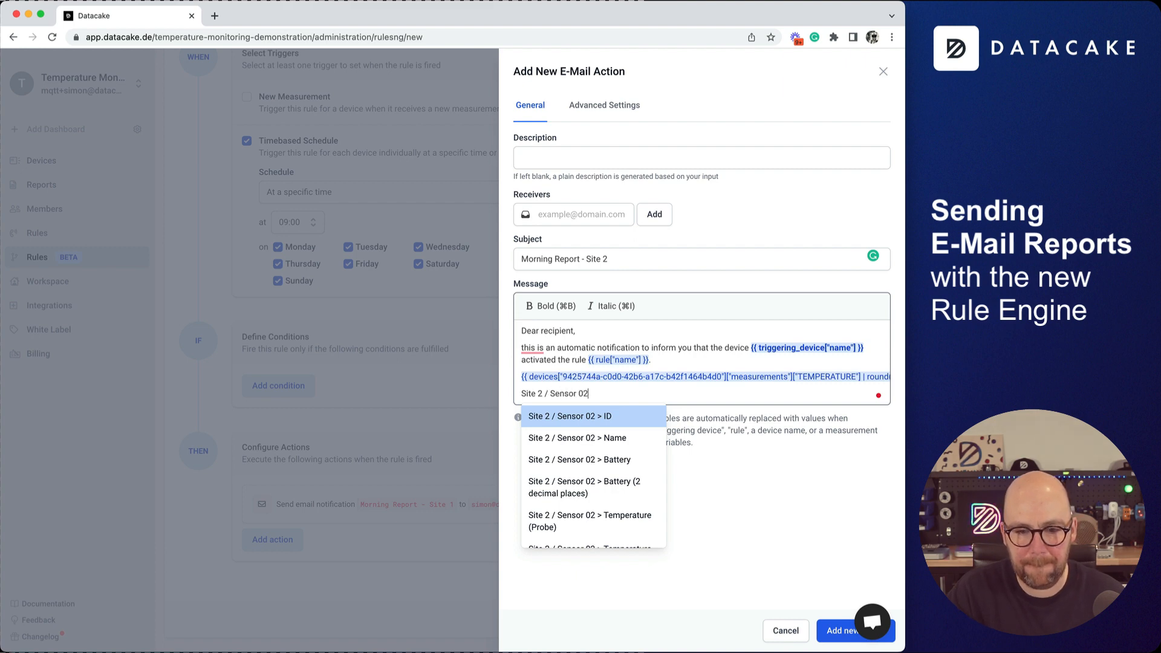
{"action": "type", "text": " > Tem"}
{"action": "key", "text": "Down"}
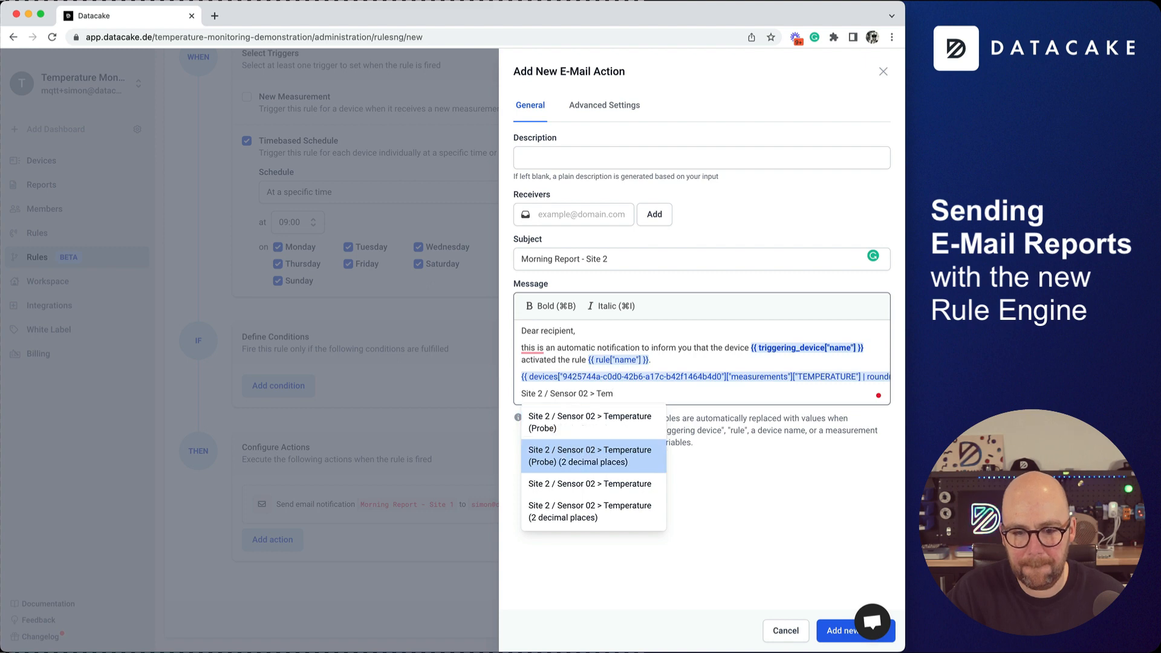
{"action": "key", "text": "Down"}
{"action": "key", "text": "Down"}
{"action": "key", "text": "Return"}
{"action": "key", "text": "Return"}
{"action": "type", "text": "Site"}
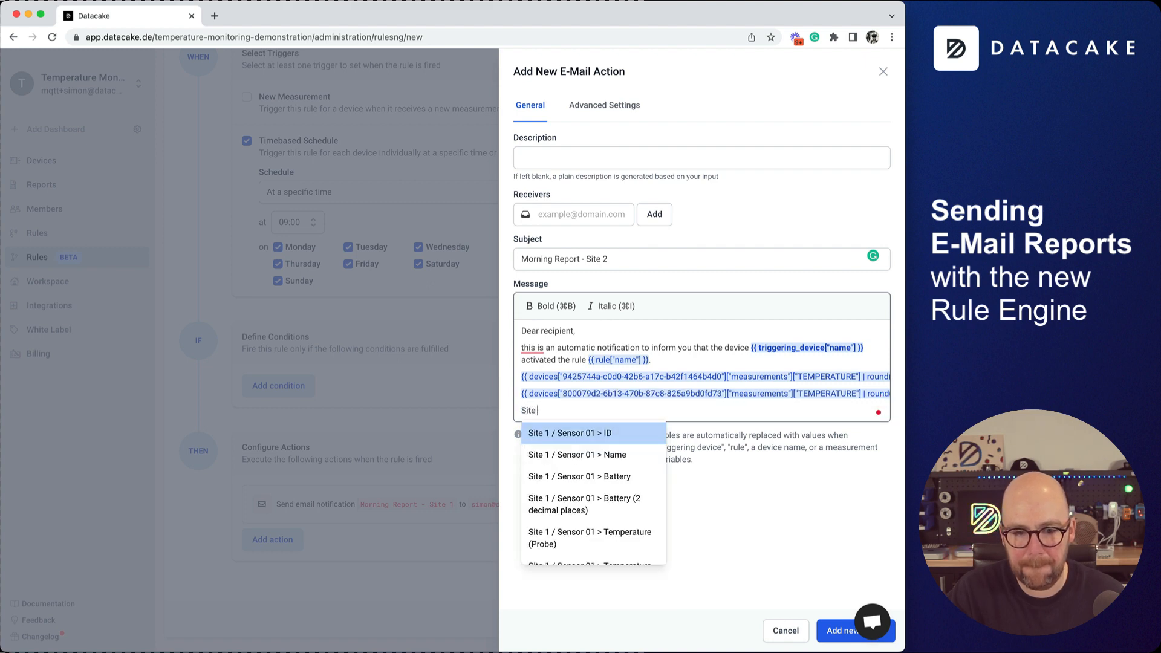
{"action": "type", "text": " 2"}
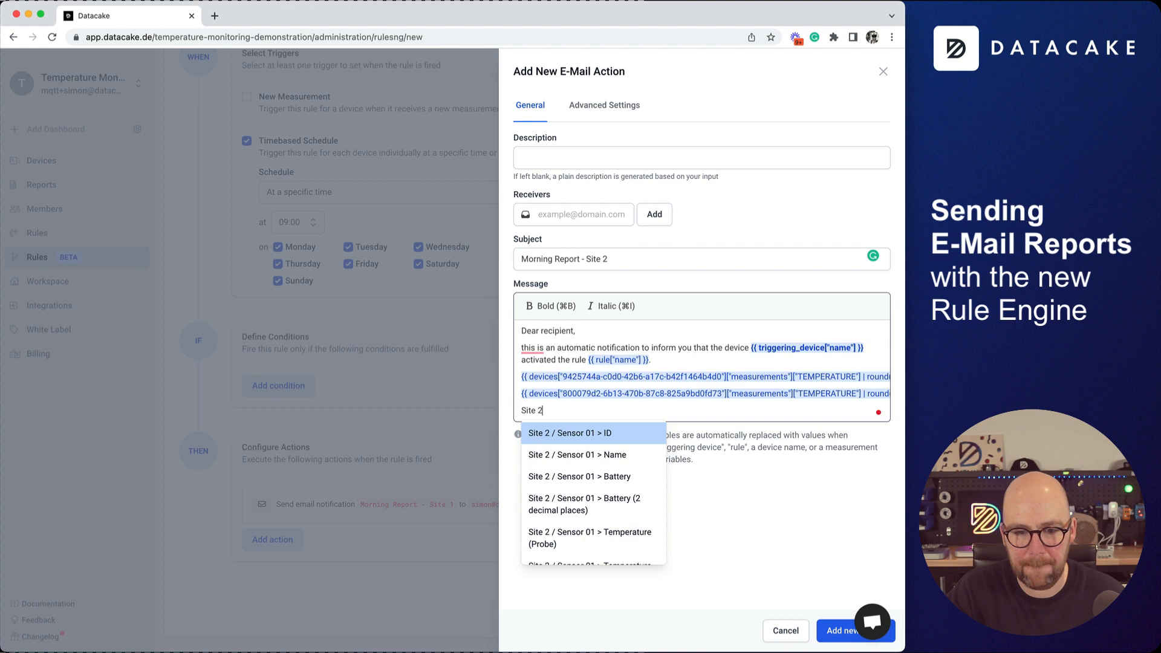
{"action": "type", "text": " / Senso"}
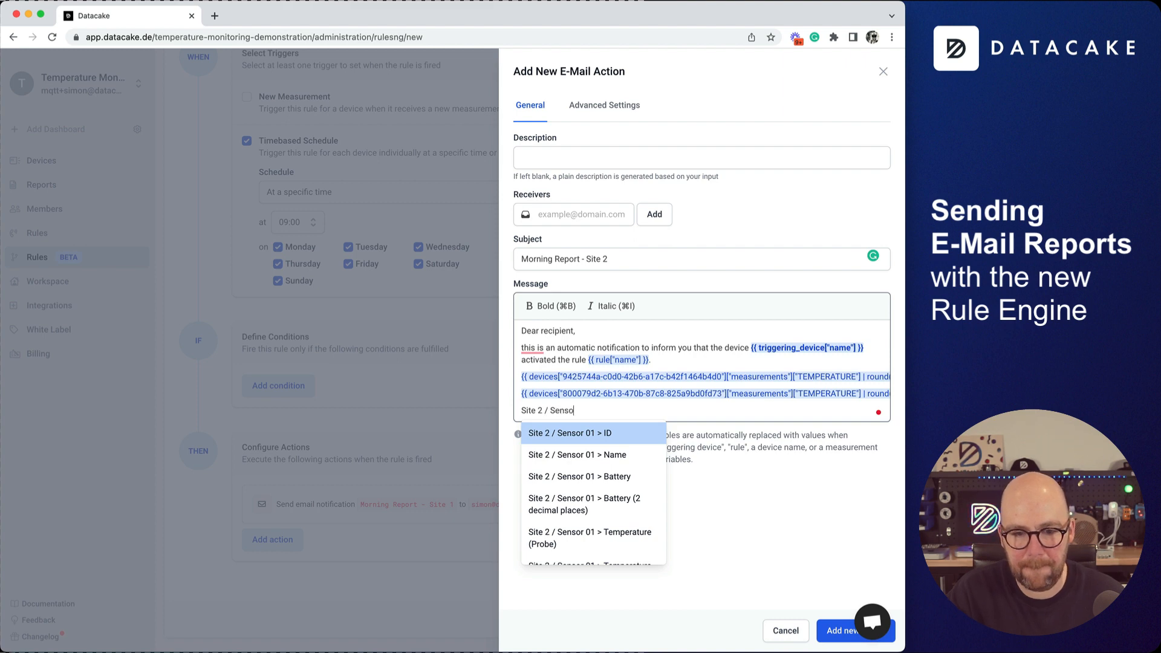
{"action": "type", "text": "r 03 >"}
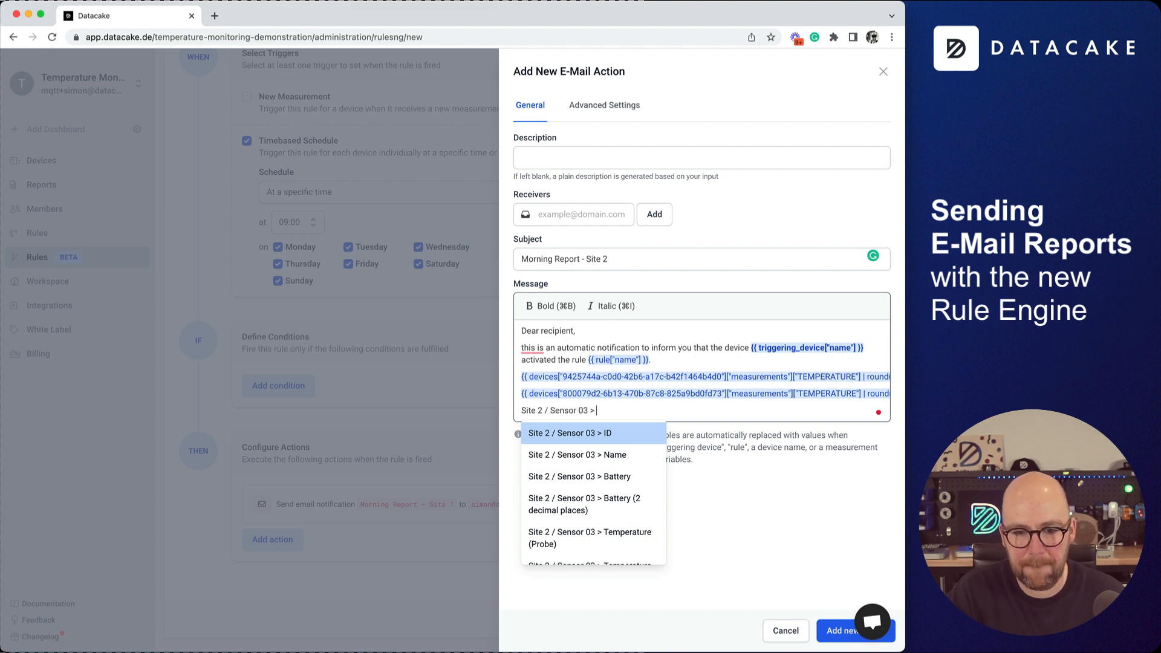
{"action": "type", "text": " Te"}
{"action": "key", "text": "Down"}
{"action": "key", "text": "Down"}
{"action": "key", "text": "Down"}
{"action": "key", "text": "Return"}
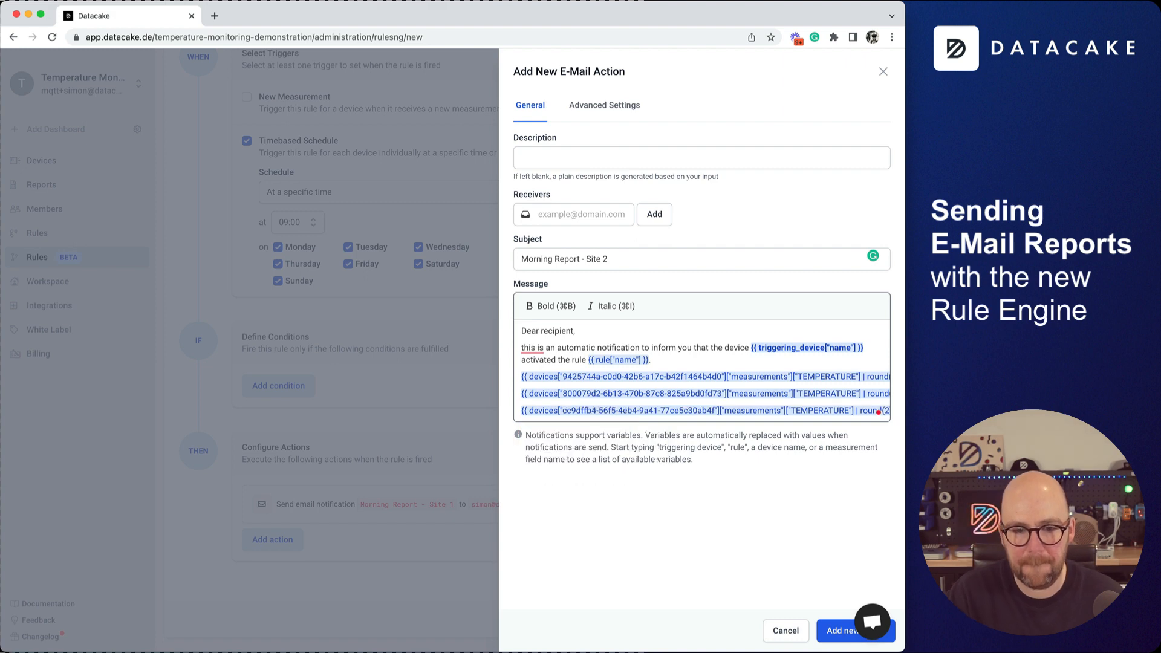
End the message with the sign-off 'Thanks,' and 'Datacake'.
{"action": "key", "text": "Return"}
{"action": "key", "text": "Return"}
{"action": "type", "text": "Thanjs"}
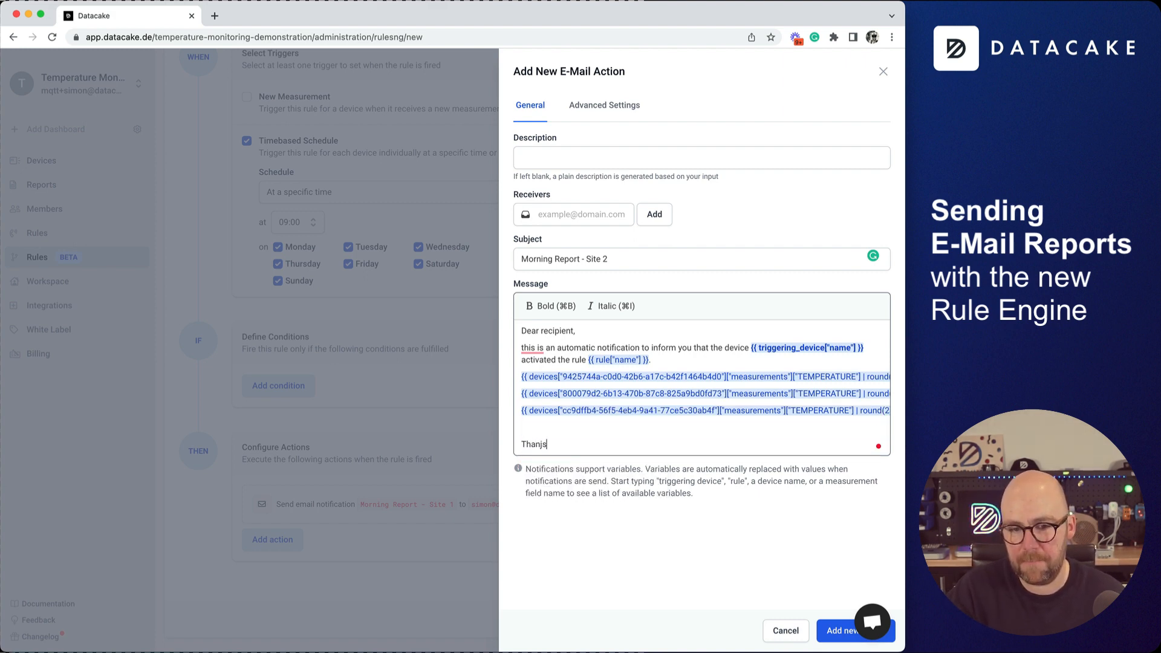
{"action": "key", "text": "BackSpace"}
{"action": "key", "text": "BackSpace"}
{"action": "type", "text": "js,"}
{"action": "key", "text": "Return"}
{"action": "type", "text": "Simon"}
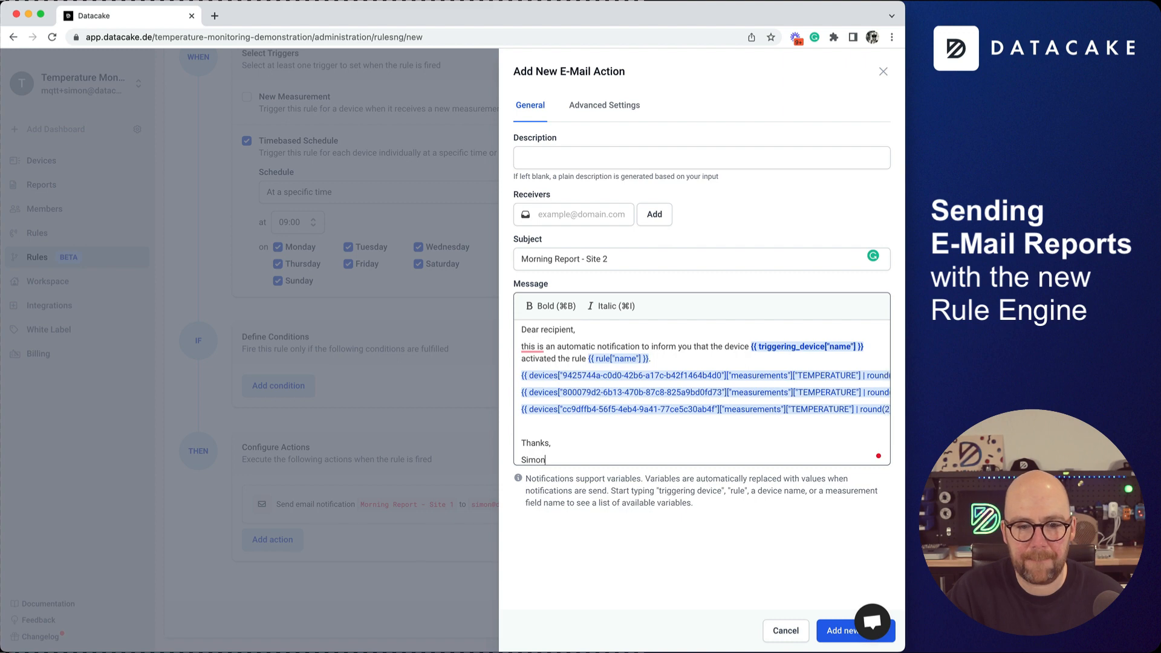
{"action": "key", "text": "BackSpace"}
{"action": "key", "text": "BackSpace"}
{"action": "key", "text": "BackSpace"}
{"action": "key", "text": "BackSpace"}
{"action": "type", "text": "Datacake"}
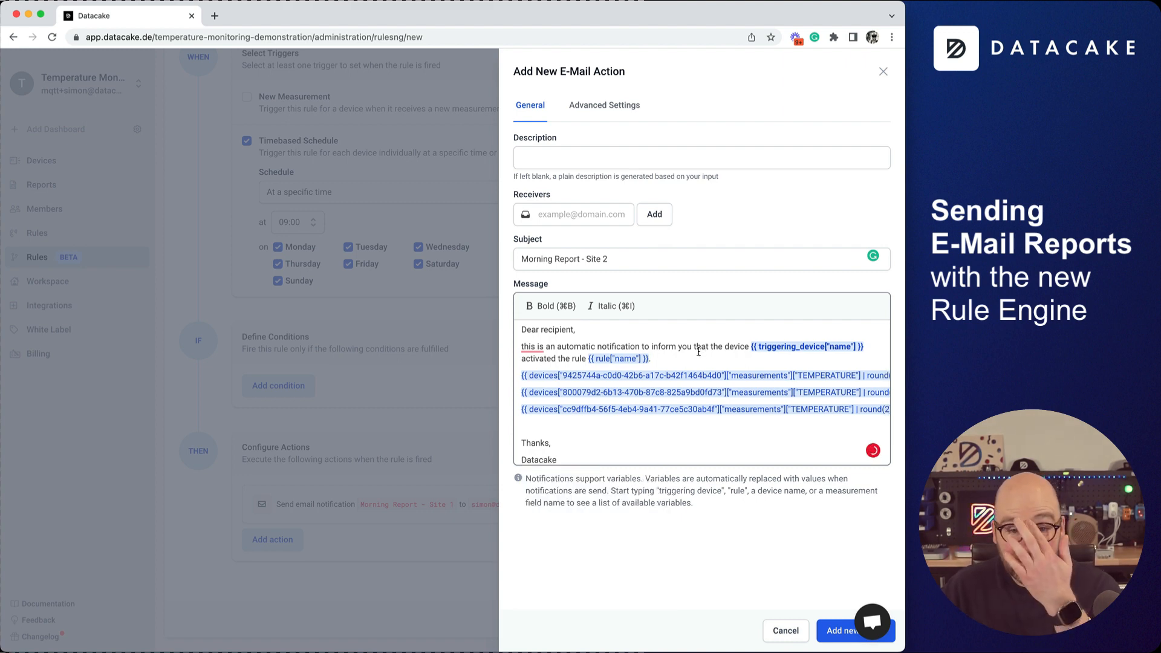
Add the account's e-mail address as receiver and save the Site 2 action to the rule.
{"action": "left_click", "coordinate": [567, 207]}
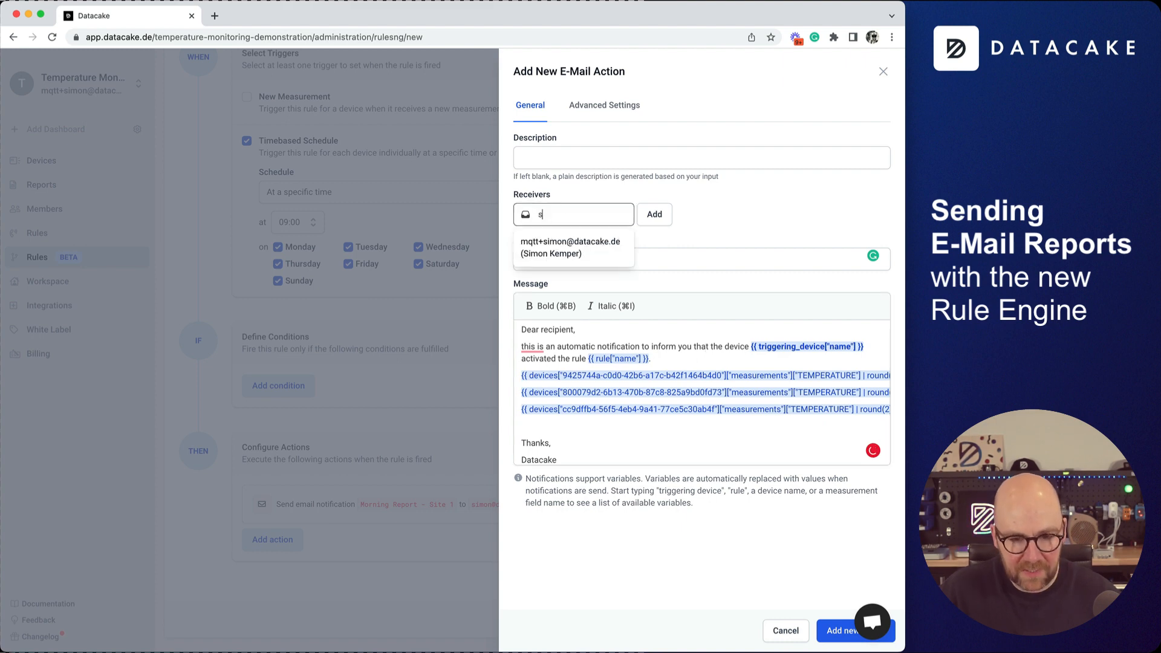
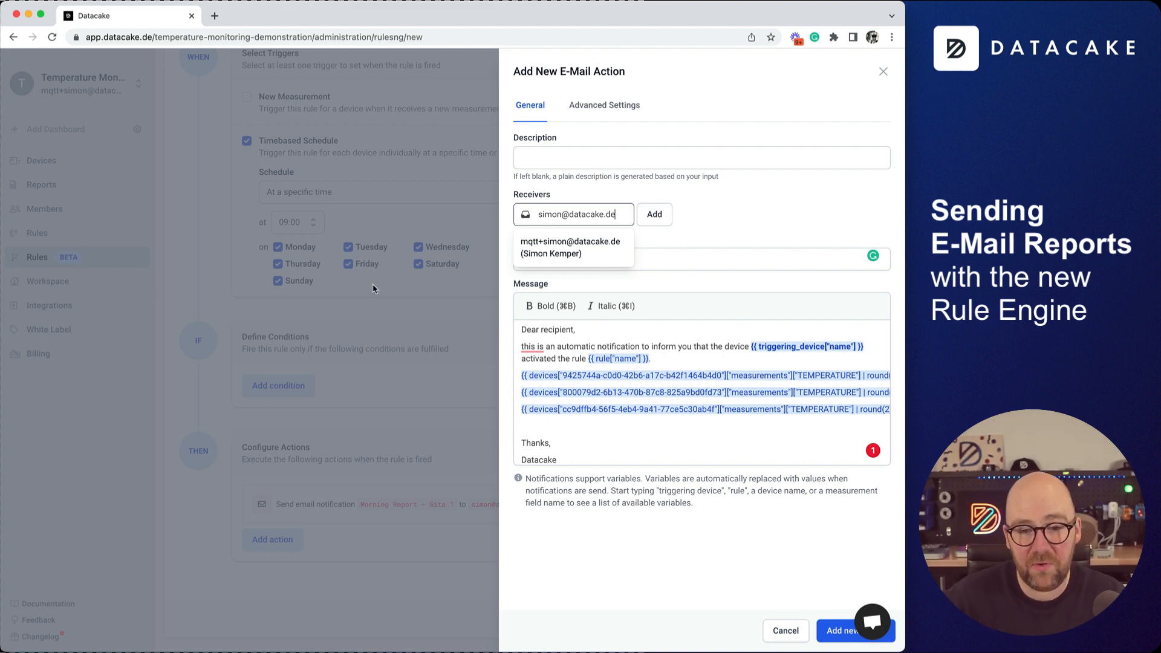
{"action": "left_click", "coordinate": [658, 216]}
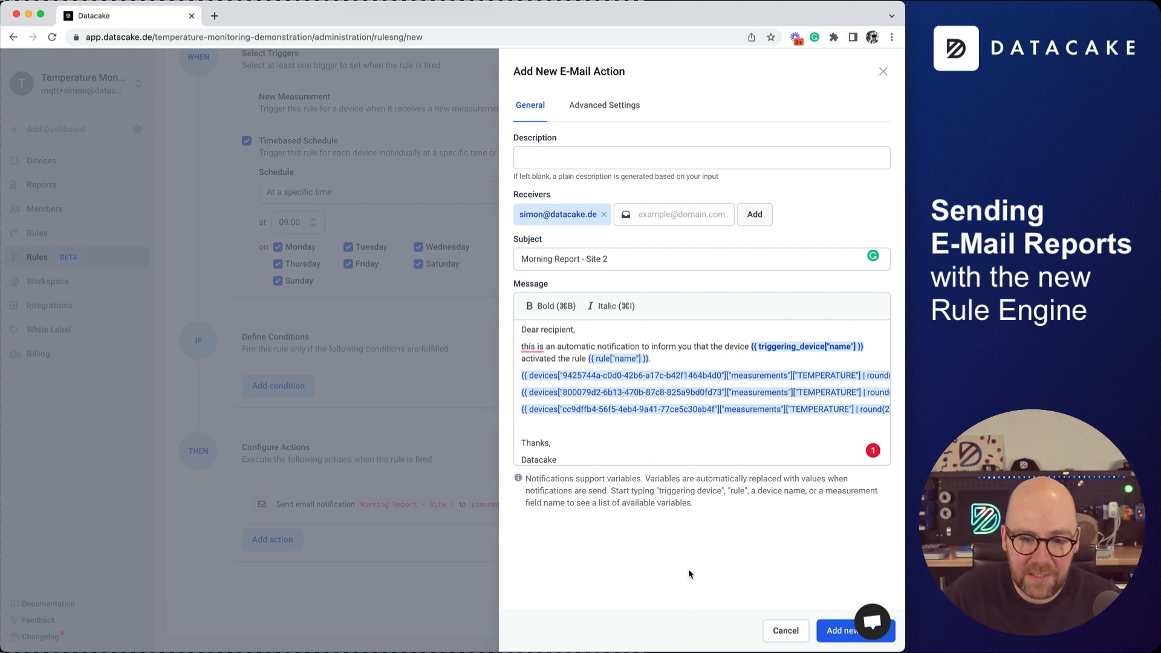
{"action": "left_click", "coordinate": [844, 639]}
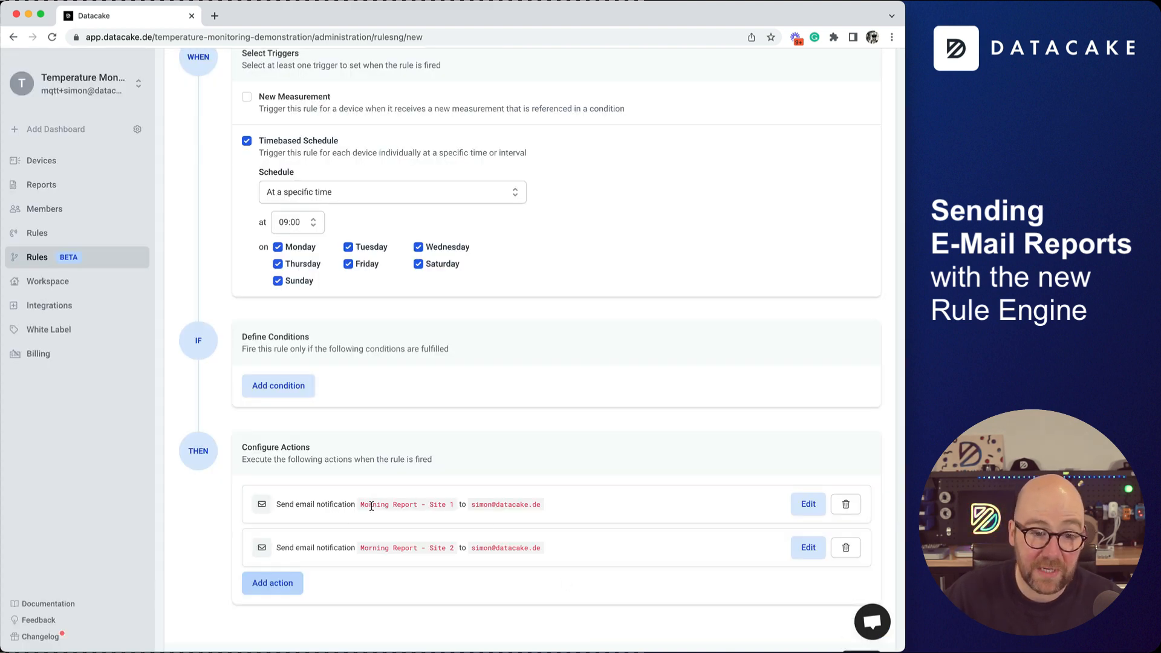
Review the Site 1 and Site 2 e-mail actions without changing them.
{"action": "scroll", "coordinate": [418, 507], "scroll_direction": "down", "scroll_amount": 1}
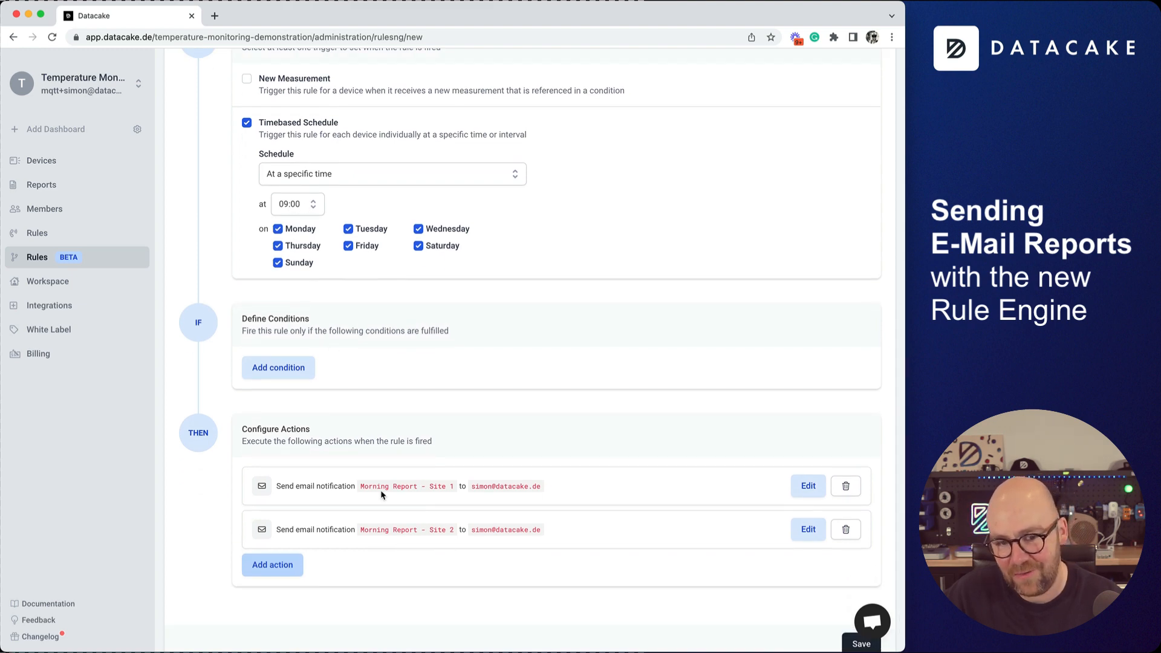
{"action": "left_click", "coordinate": [808, 486]}
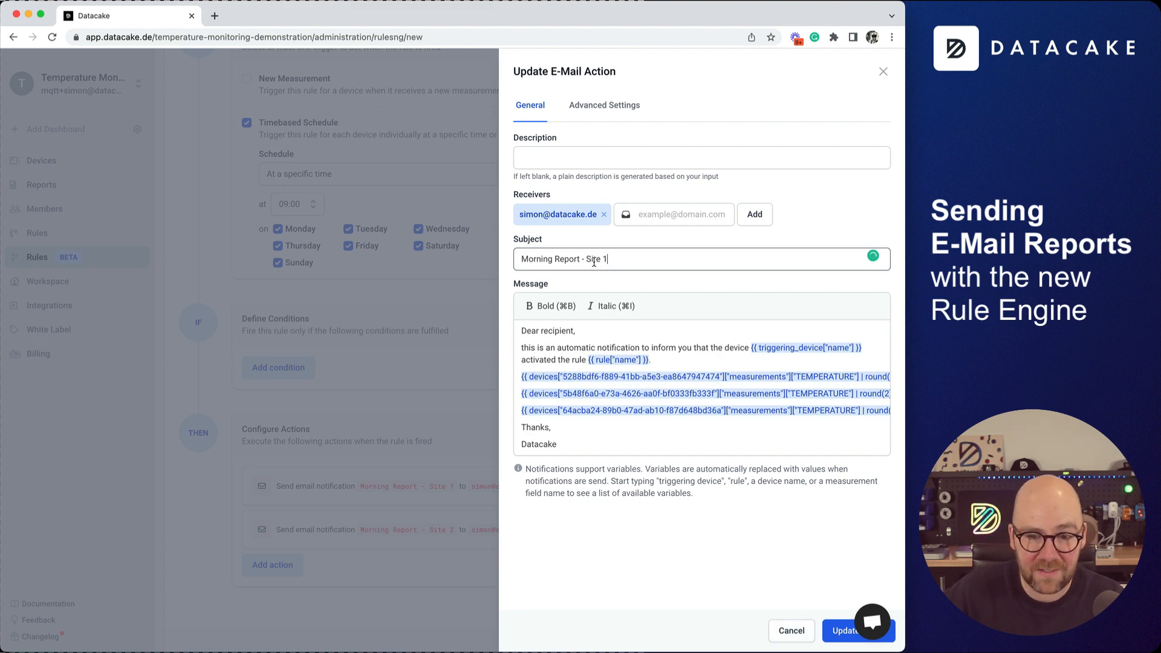
{"action": "left_click", "coordinate": [792, 631]}
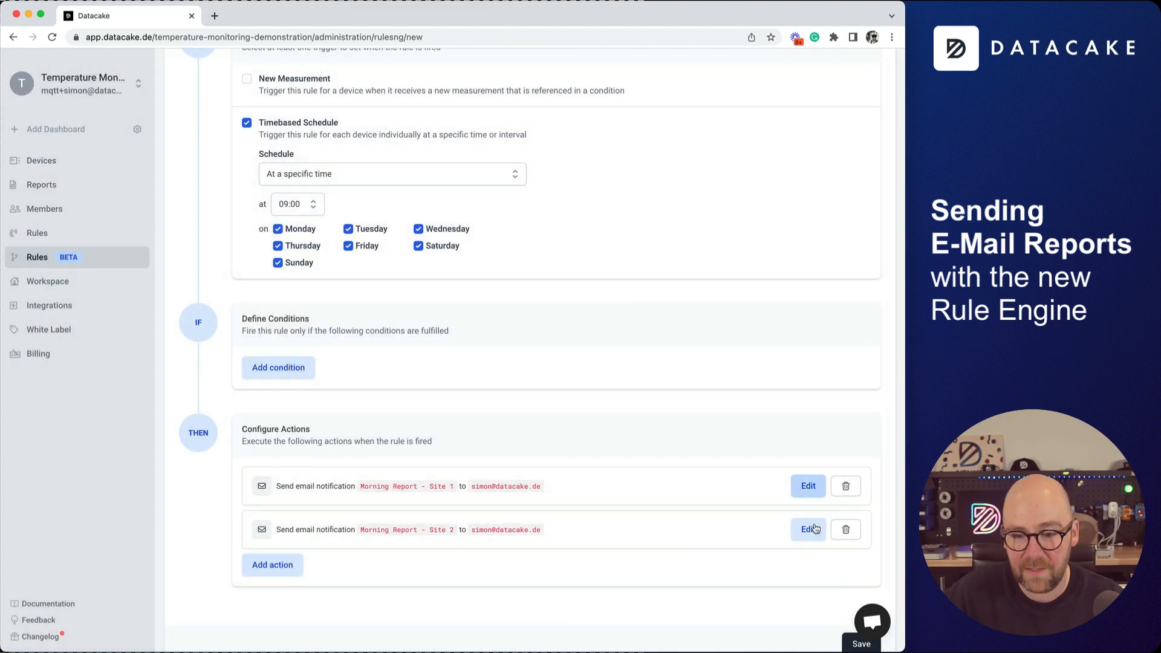
{"action": "left_click", "coordinate": [815, 529]}
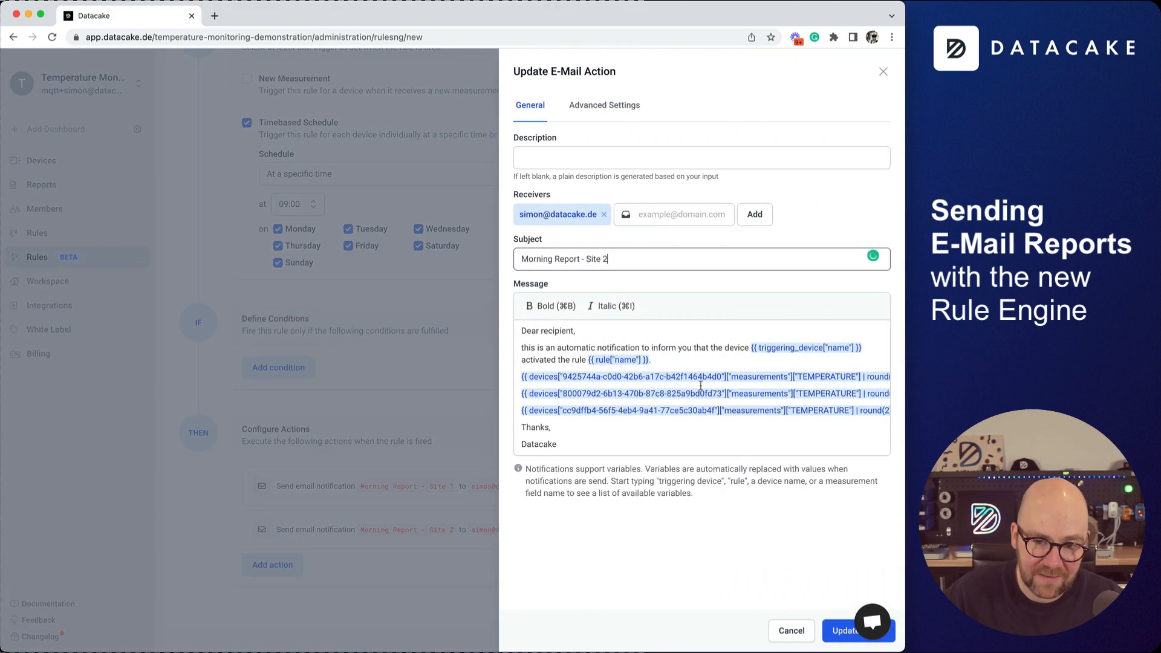
{"action": "left_click", "coordinate": [791, 631]}
Save the rule 'Rule for Site 1 - Send out E-Mail Report'.
{"action": "scroll", "coordinate": [459, 433], "scroll_direction": "up", "scroll_amount": 1}
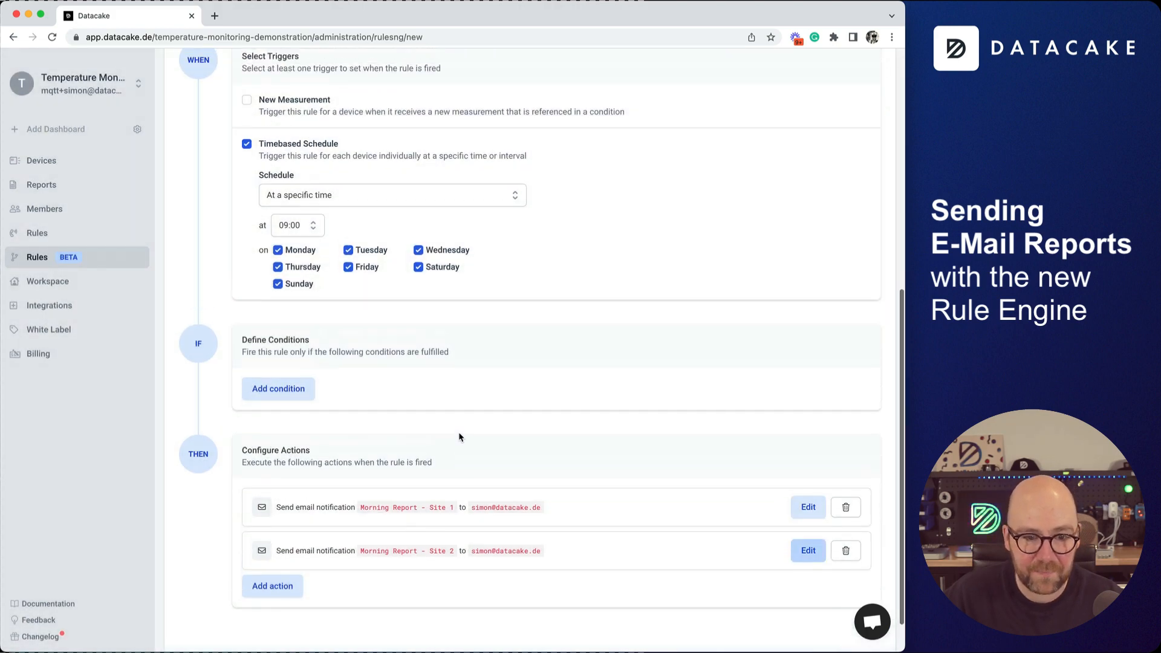
{"action": "scroll", "coordinate": [459, 437], "scroll_direction": "up", "scroll_amount": 10}
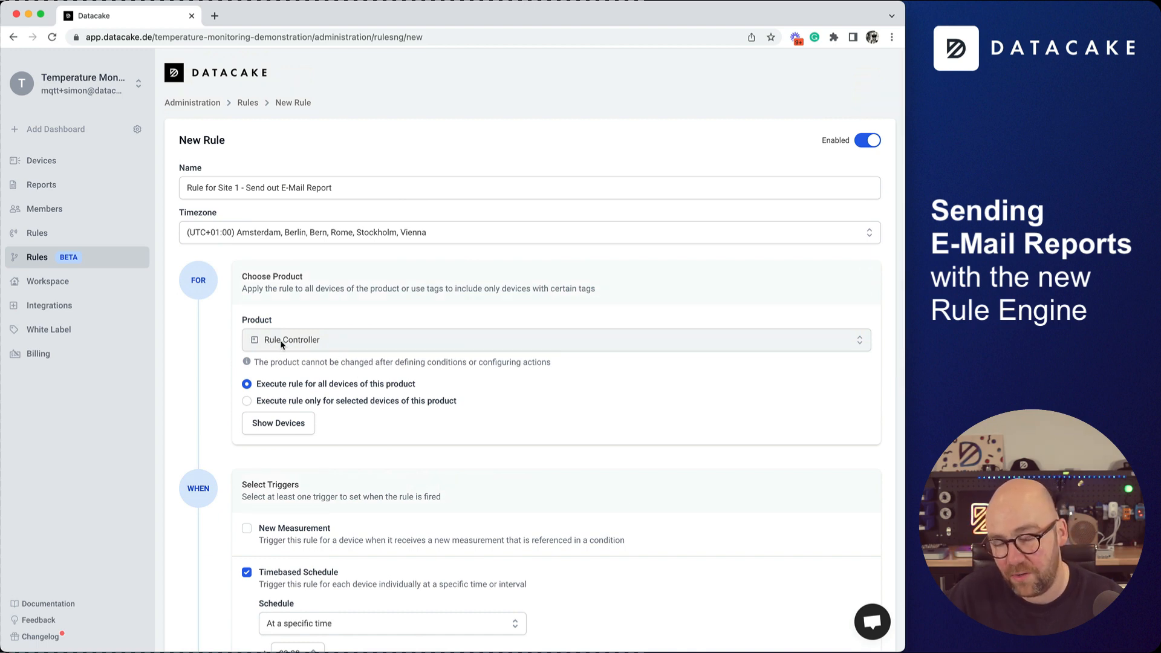
{"action": "scroll", "coordinate": [326, 302], "scroll_direction": "down", "scroll_amount": 11}
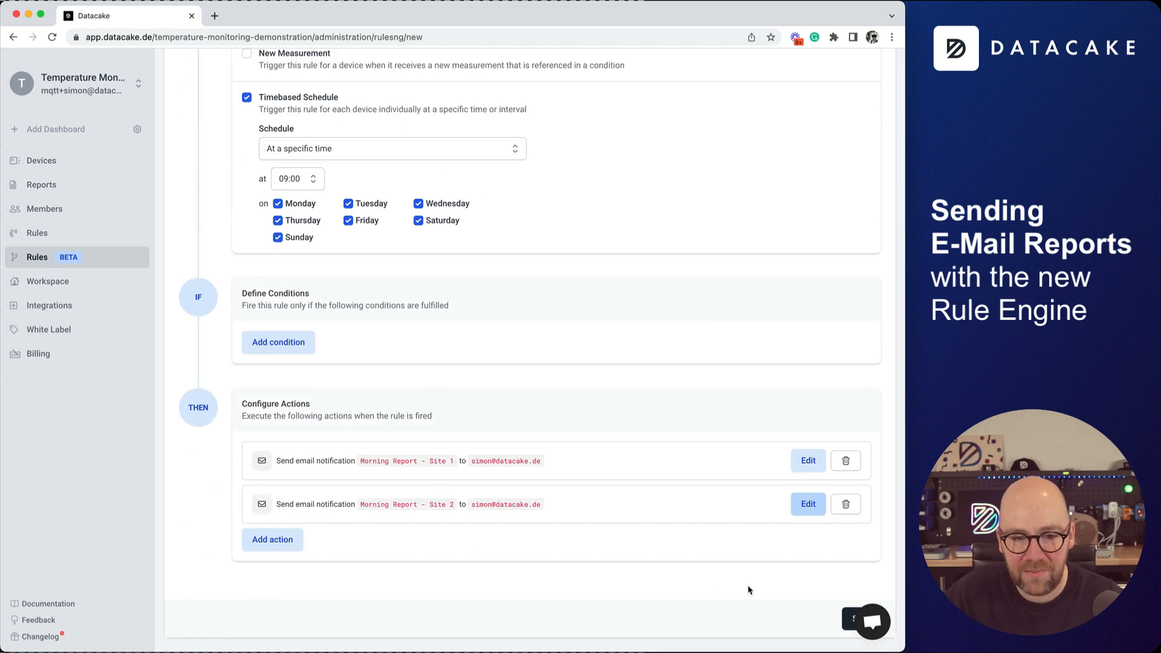
{"action": "left_click", "coordinate": [850, 620]}
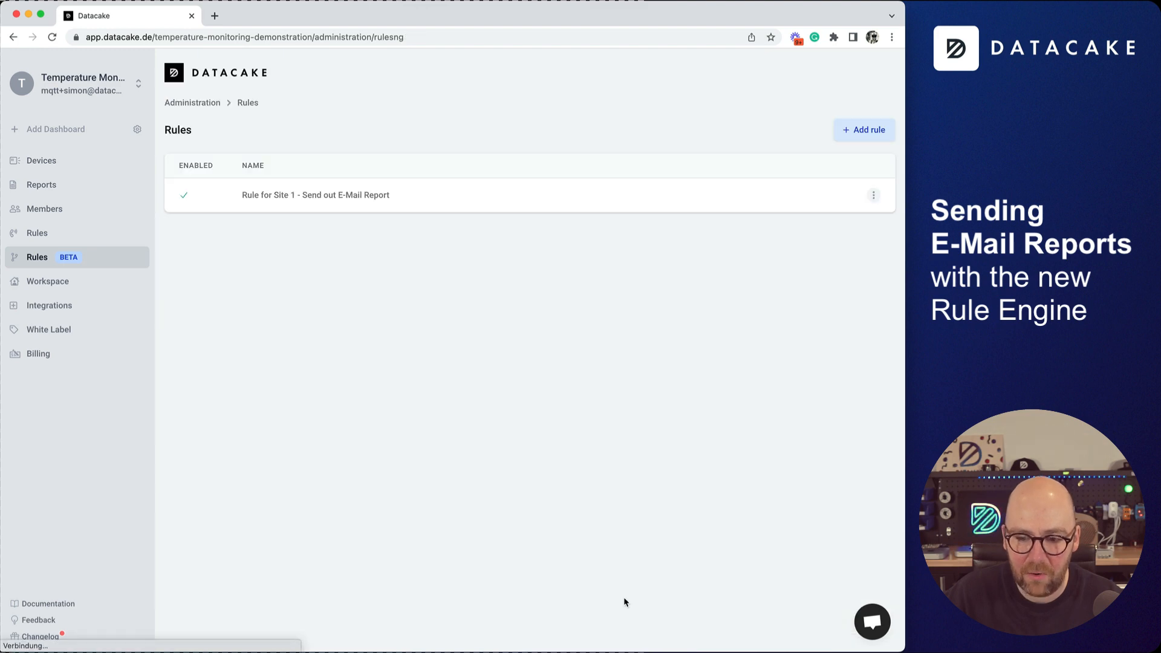
Change the Site 1 rule's schedule type to Custom crontab expression.
{"action": "left_click", "coordinate": [295, 196]}
{"action": "scroll", "coordinate": [436, 486], "scroll_direction": "down", "scroll_amount": 2}
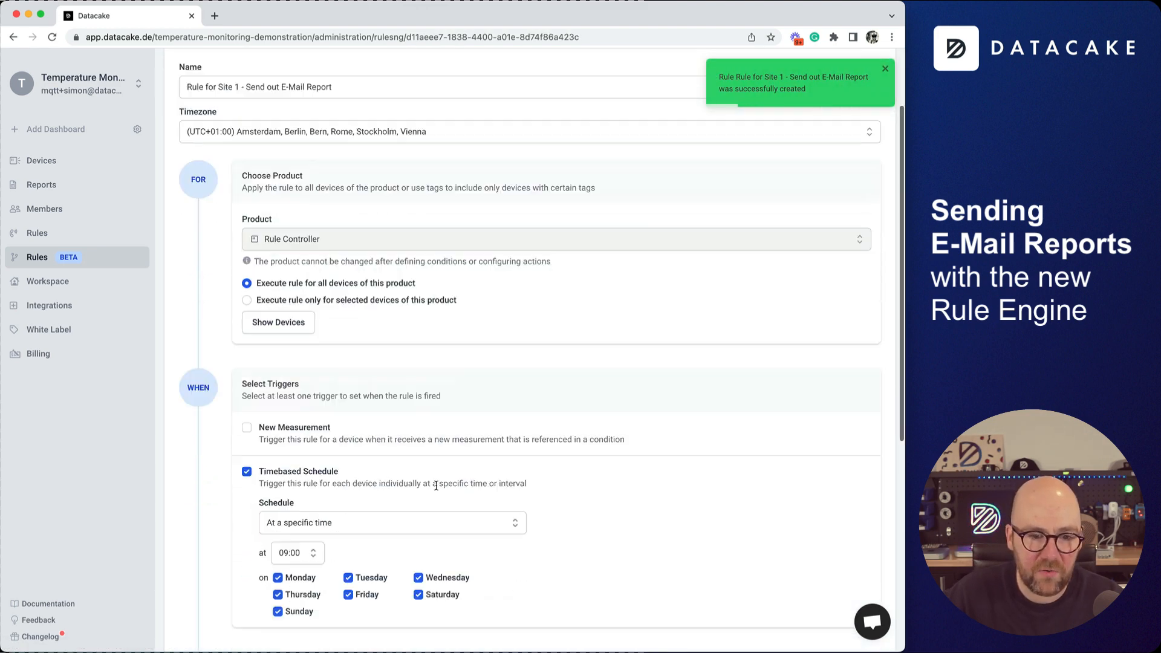
{"action": "scroll", "coordinate": [436, 485], "scroll_direction": "down", "scroll_amount": 3}
{"action": "left_click", "coordinate": [313, 405]}
{"action": "left_click", "coordinate": [319, 402]}
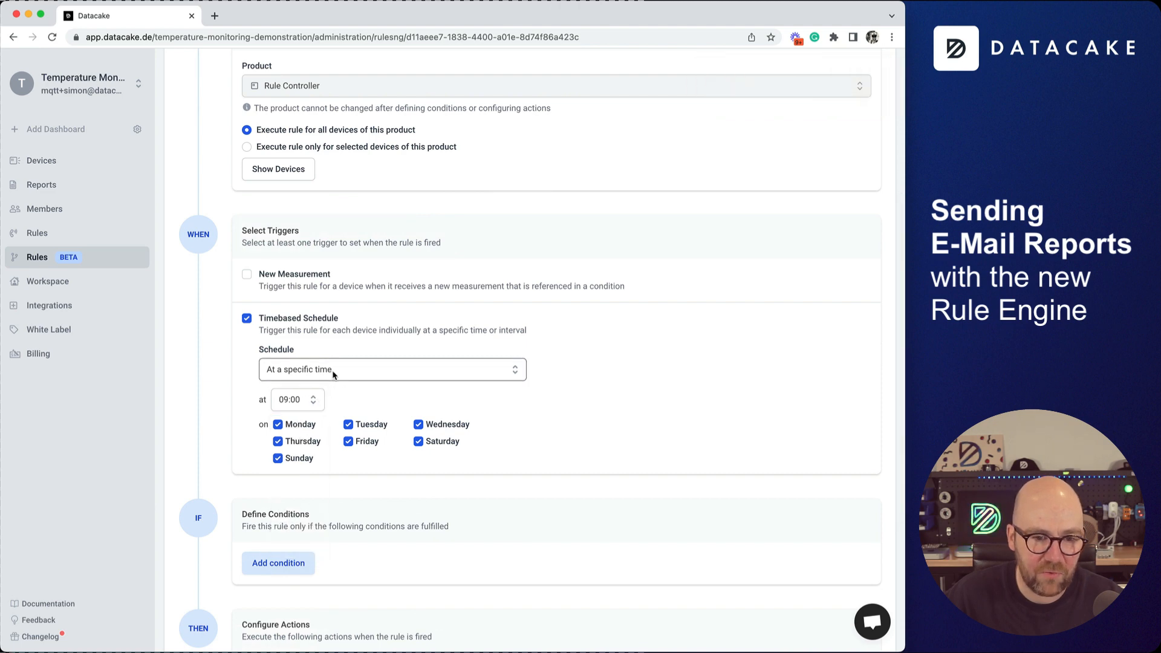
{"action": "left_click", "coordinate": [332, 375]}
{"action": "left_click", "coordinate": [296, 439]}
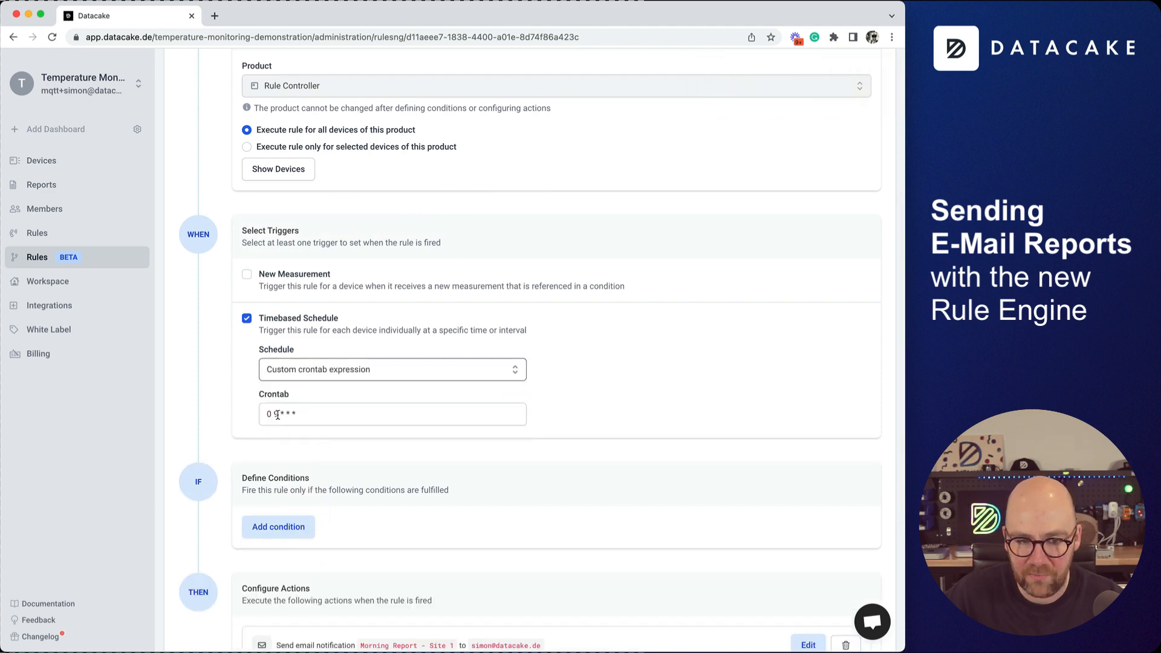
Edit the crontab hour and minute to '0 15 * * *' and save the rule.
{"action": "left_click", "coordinate": [277, 414]}
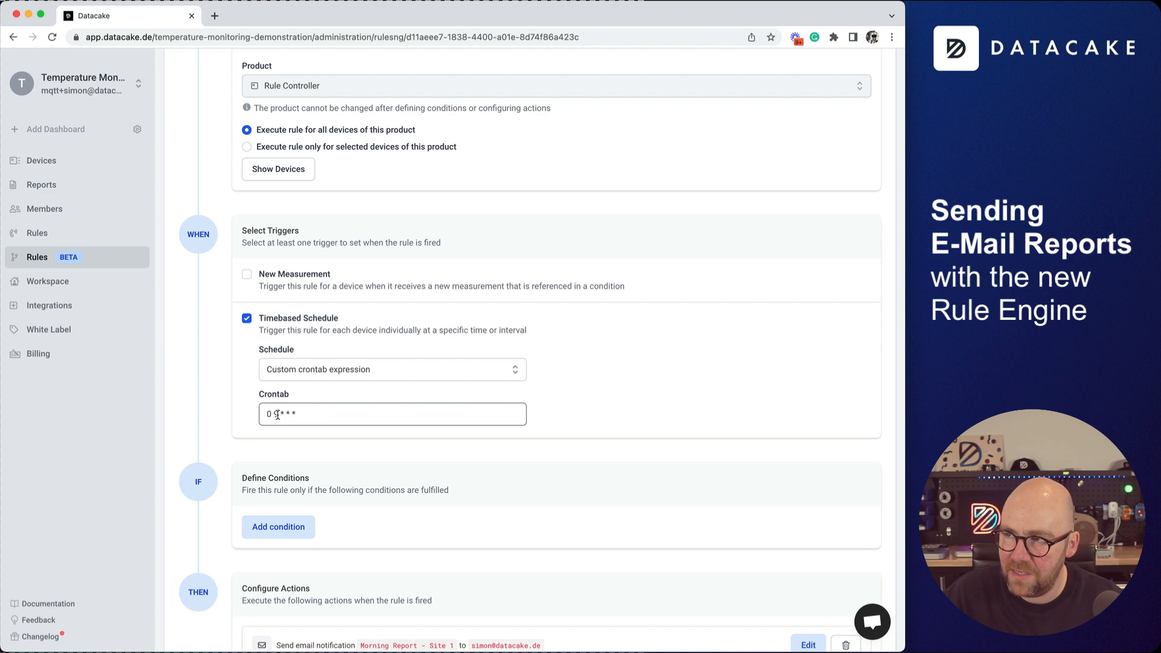
{"action": "double_click", "coordinate": [274, 415]}
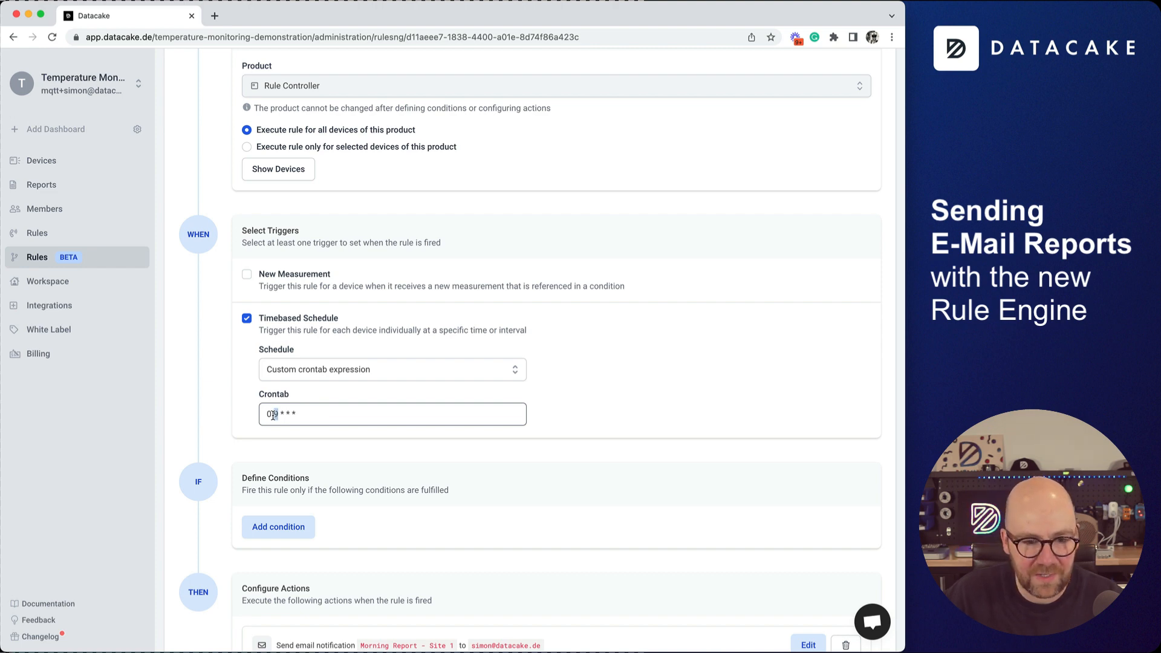
{"action": "left_click", "coordinate": [273, 415]}
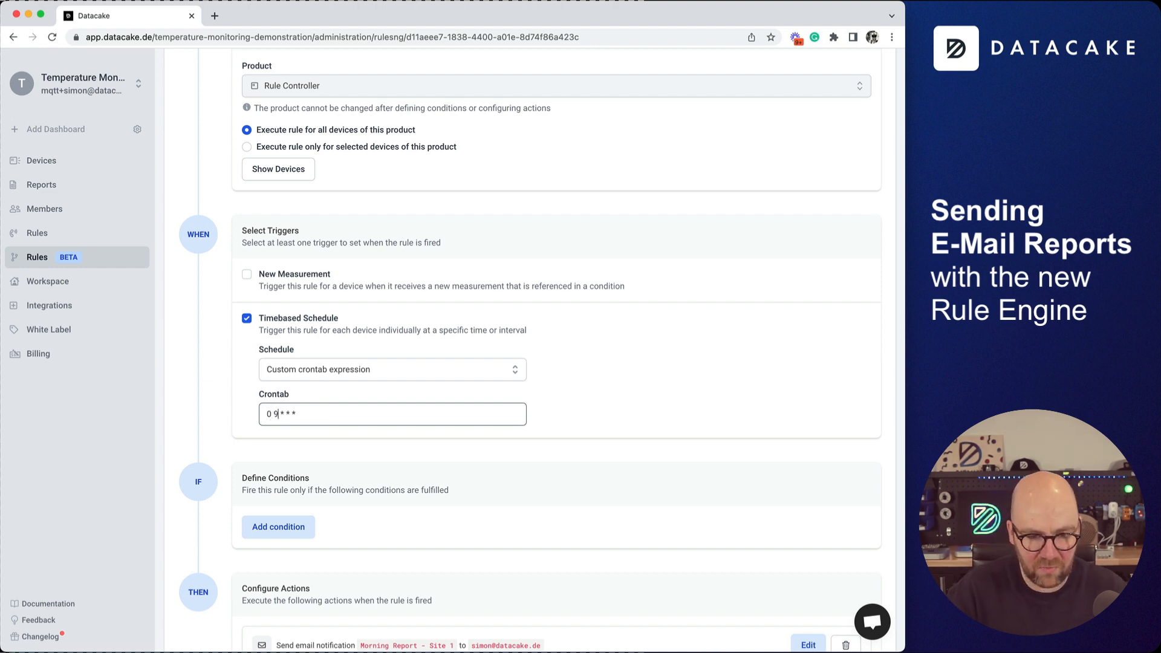
{"action": "key", "text": "Delete"}
{"action": "type", "text": "14"}
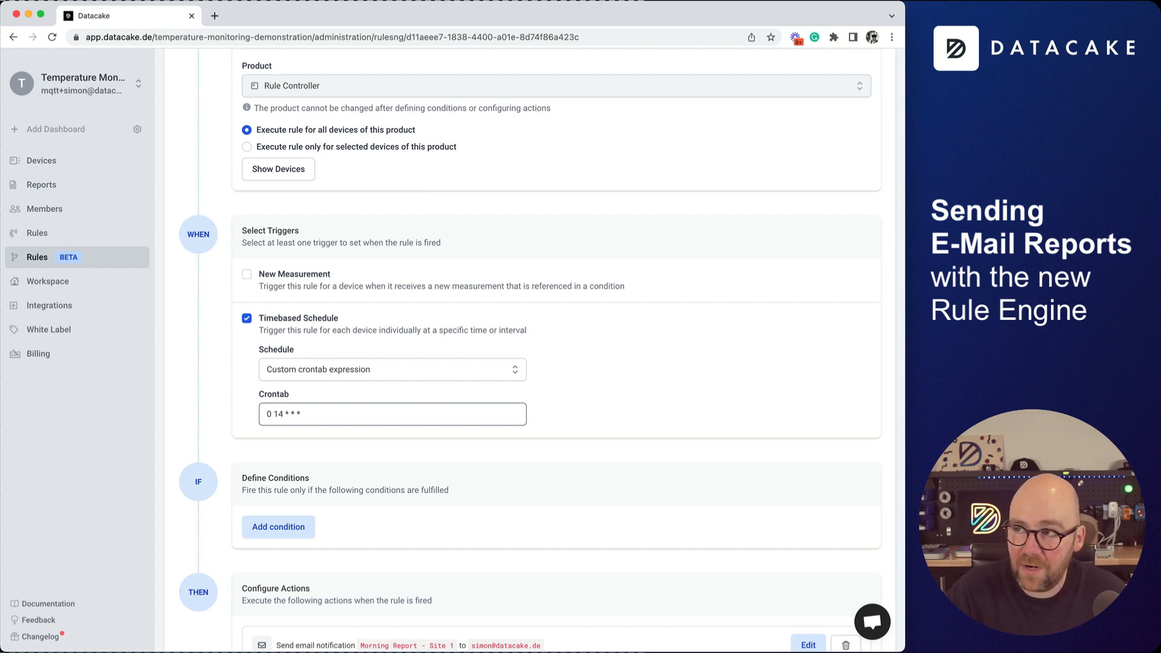
{"action": "key", "text": "BackSpace"}
{"action": "type", "text": "57"}
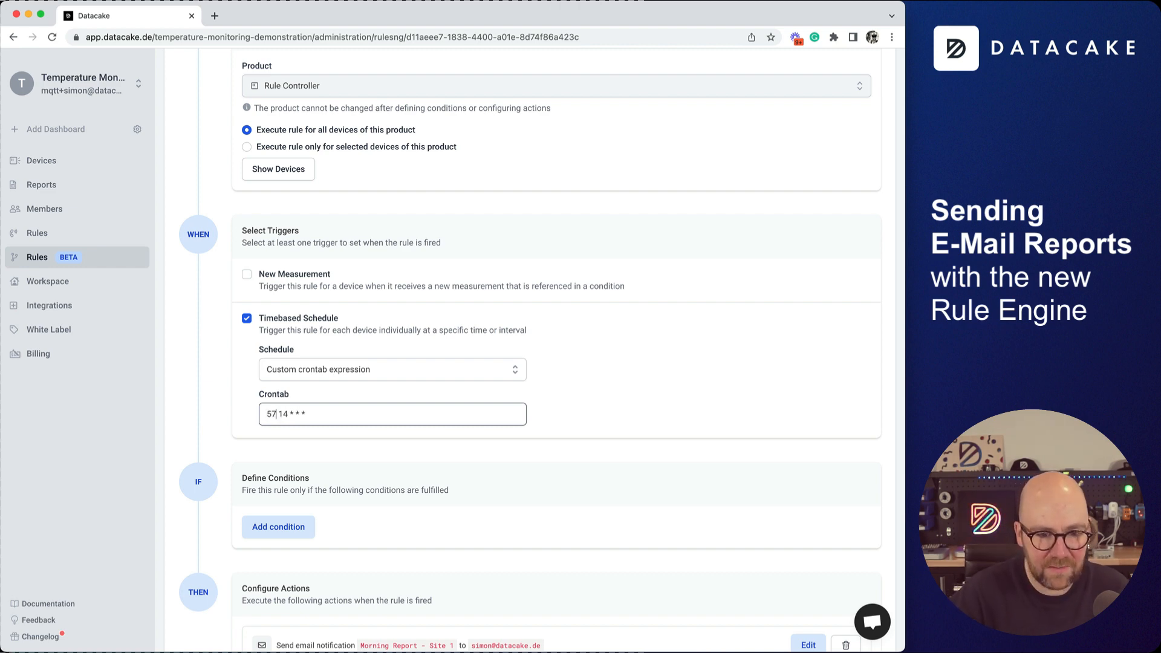
{"action": "scroll", "coordinate": [805, 373], "scroll_direction": "down", "scroll_amount": 3}
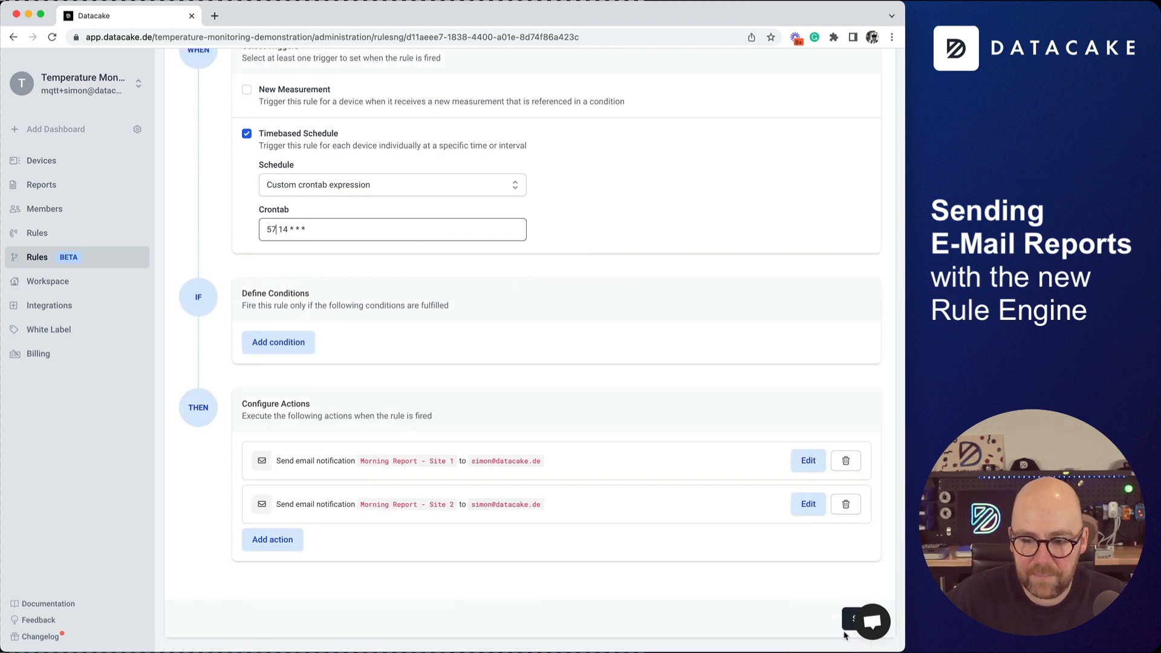
{"action": "left_click", "coordinate": [848, 629]}
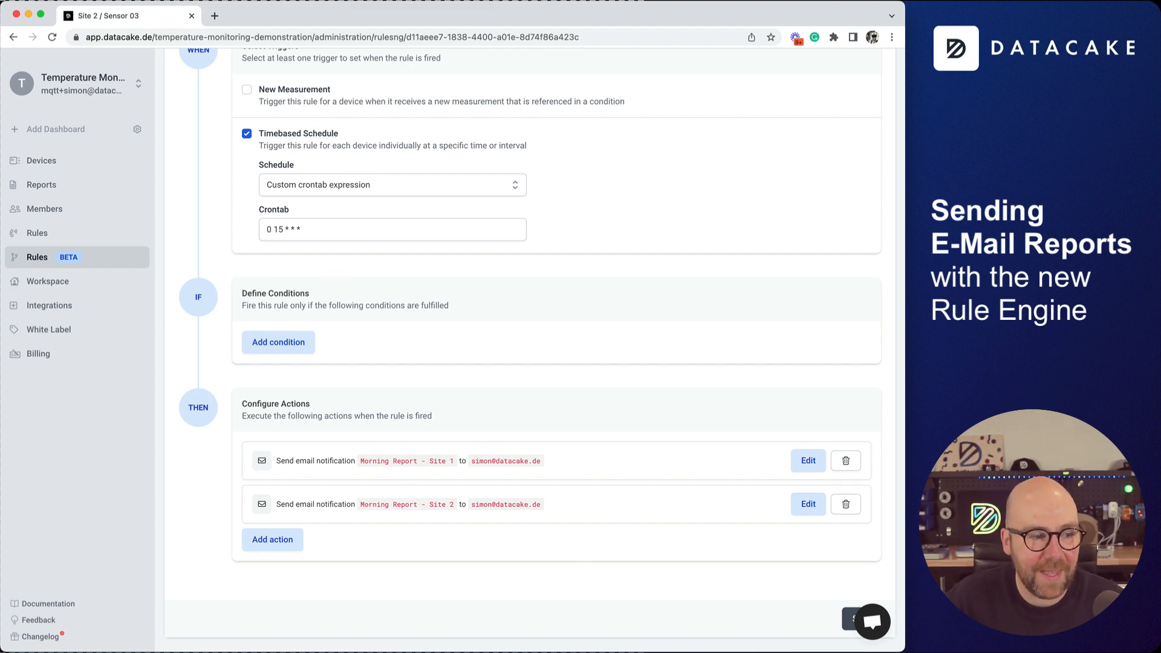
Compare the received Site 1 and Site 2 Morning Report e-mails side by side.
{"action": "left_click_drag", "start_coordinate": [0, 284], "coordinate": [256, 41]}
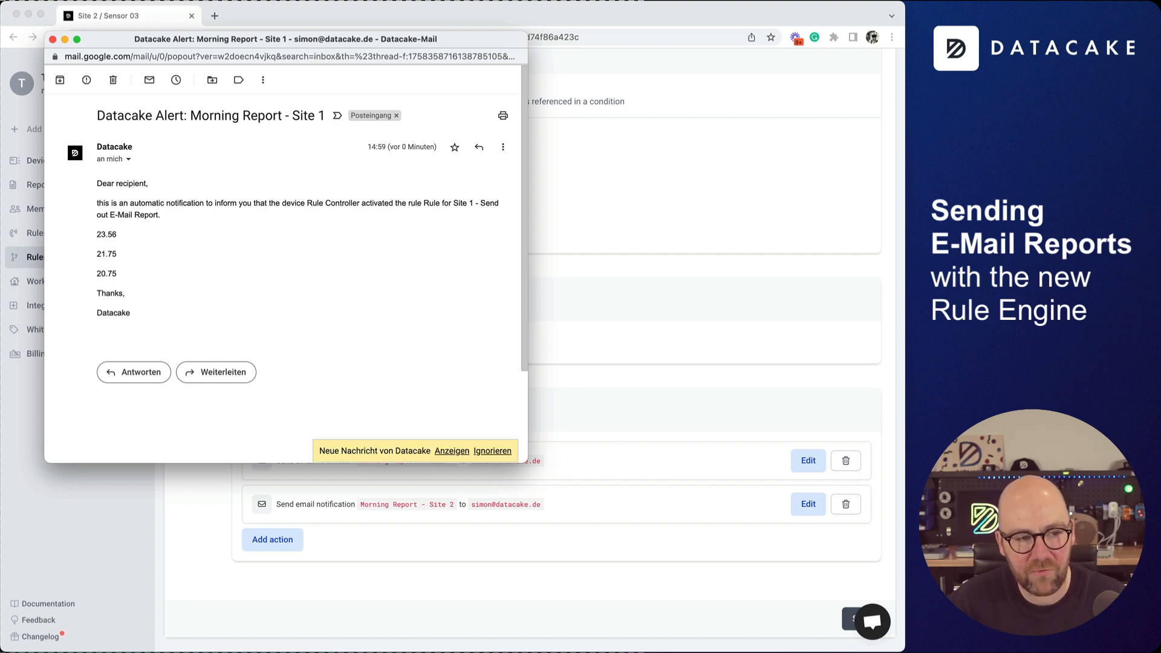
{"action": "left_click_drag", "start_coordinate": [0, 227], "coordinate": [576, 155]}
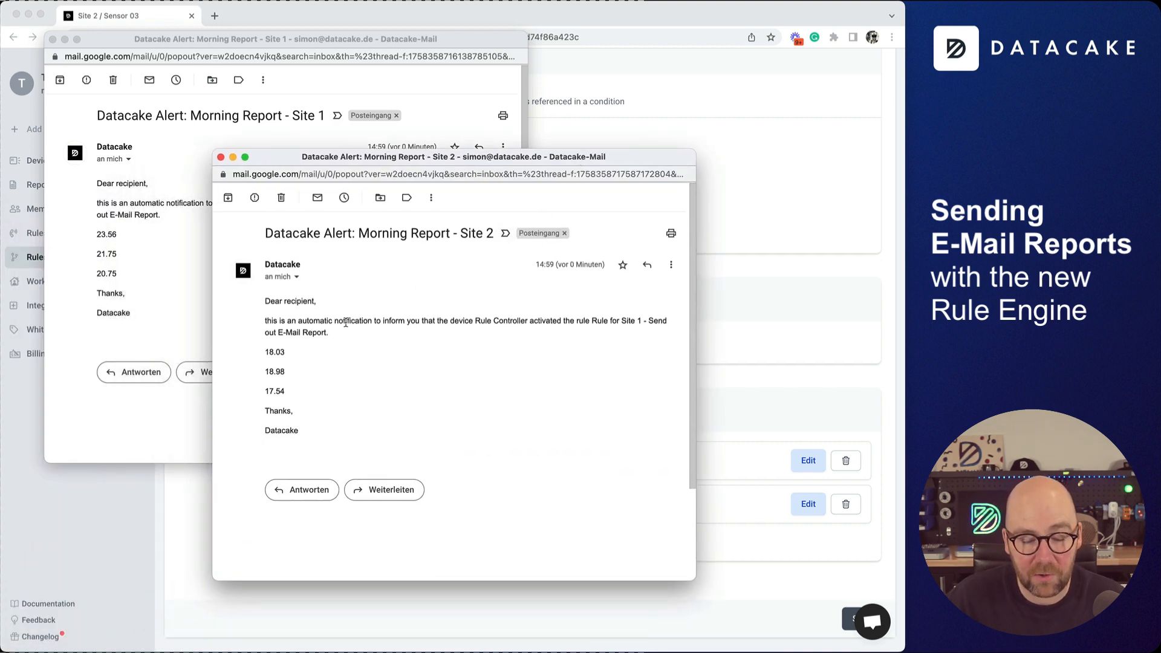
{"action": "left_click_drag", "start_coordinate": [470, 158], "coordinate": [799, 52]}
{"action": "left_click_drag", "start_coordinate": [669, 43], "coordinate": [371, 69]}
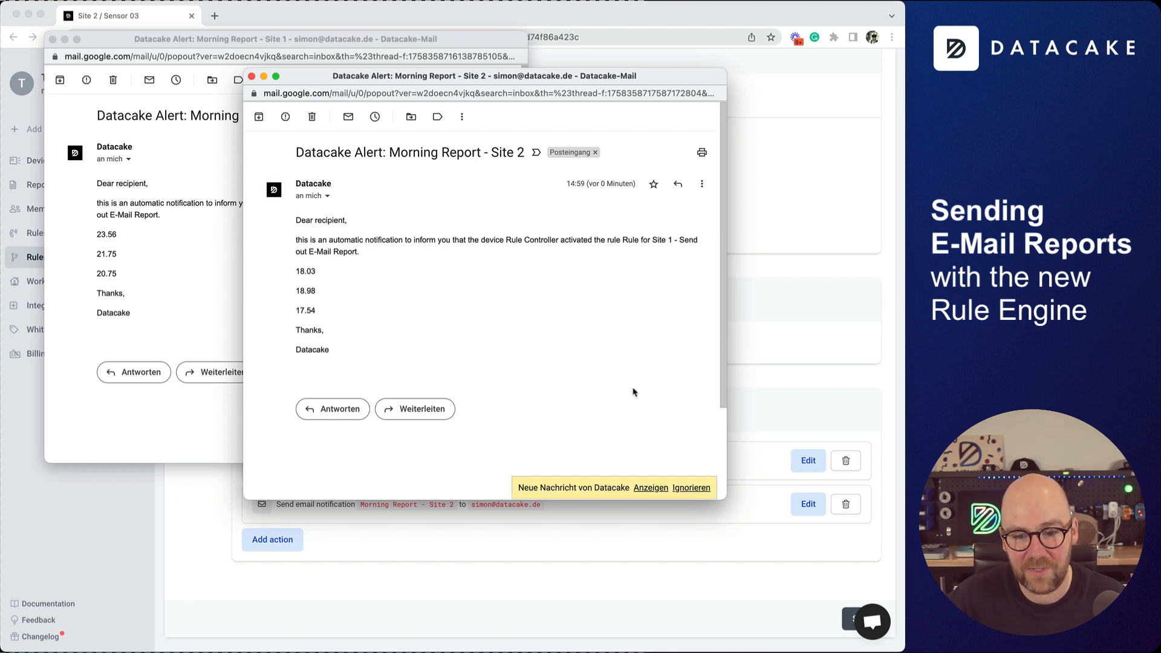
{"action": "scroll", "coordinate": [637, 390], "scroll_direction": "down", "scroll_amount": 3}
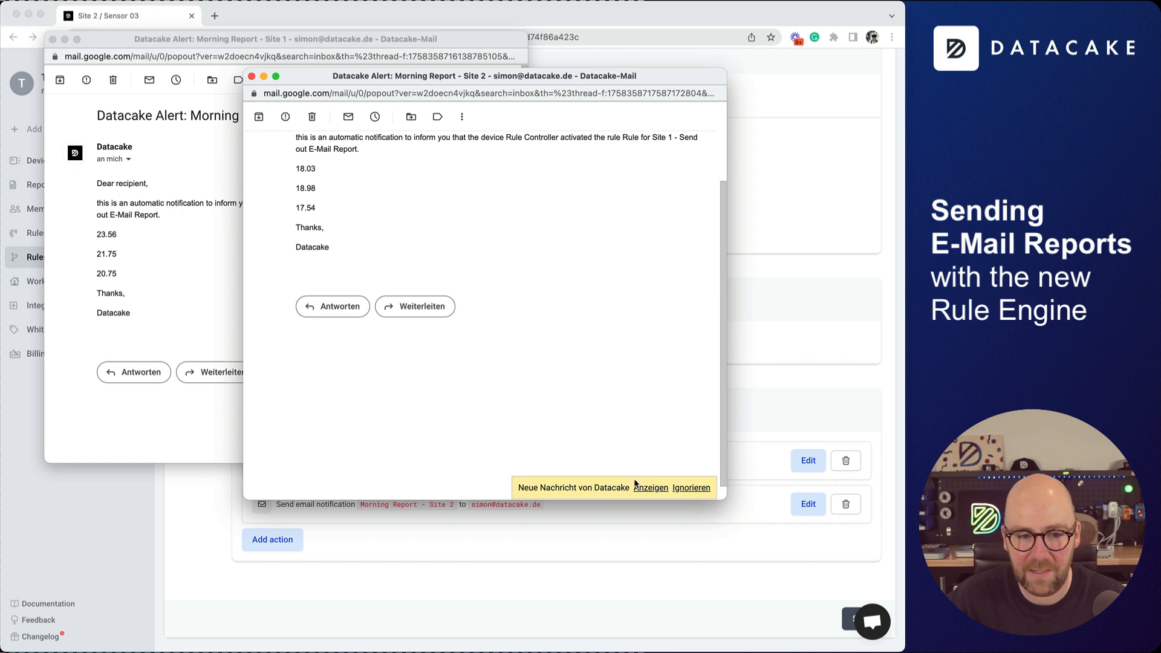
{"action": "scroll", "coordinate": [557, 184], "scroll_direction": "up", "scroll_amount": 3}
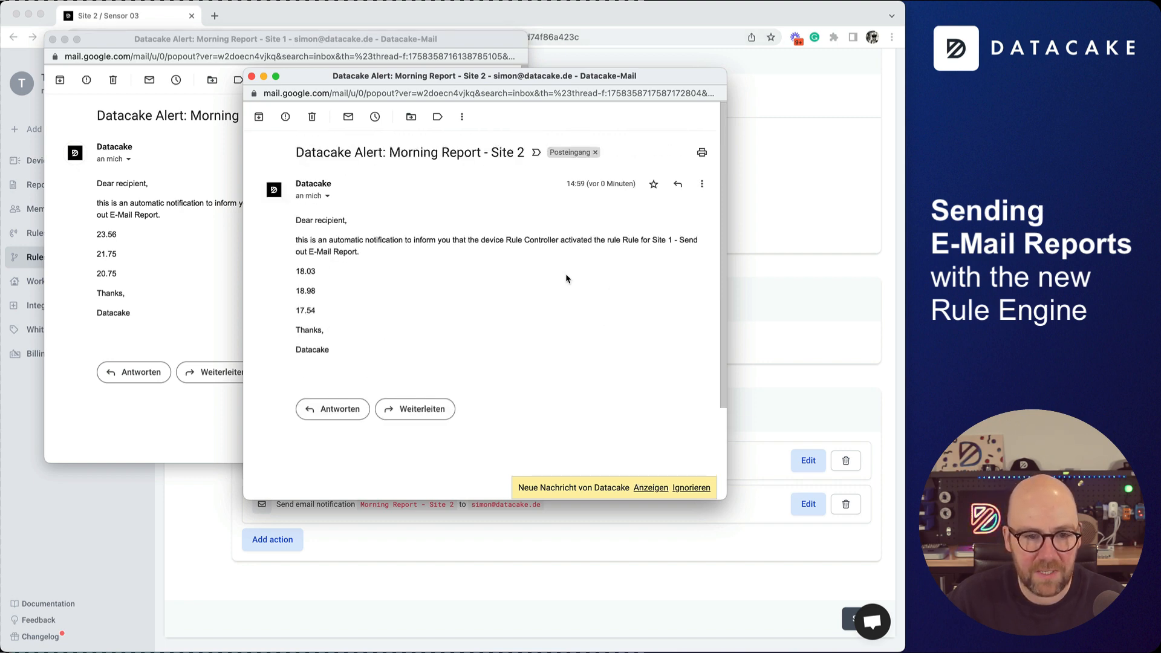
Check sensor temperatures in the Devices grid view, then go to the Rules list.
{"action": "left_click", "coordinate": [829, 325]}
{"action": "left_click", "coordinate": [49, 170]}
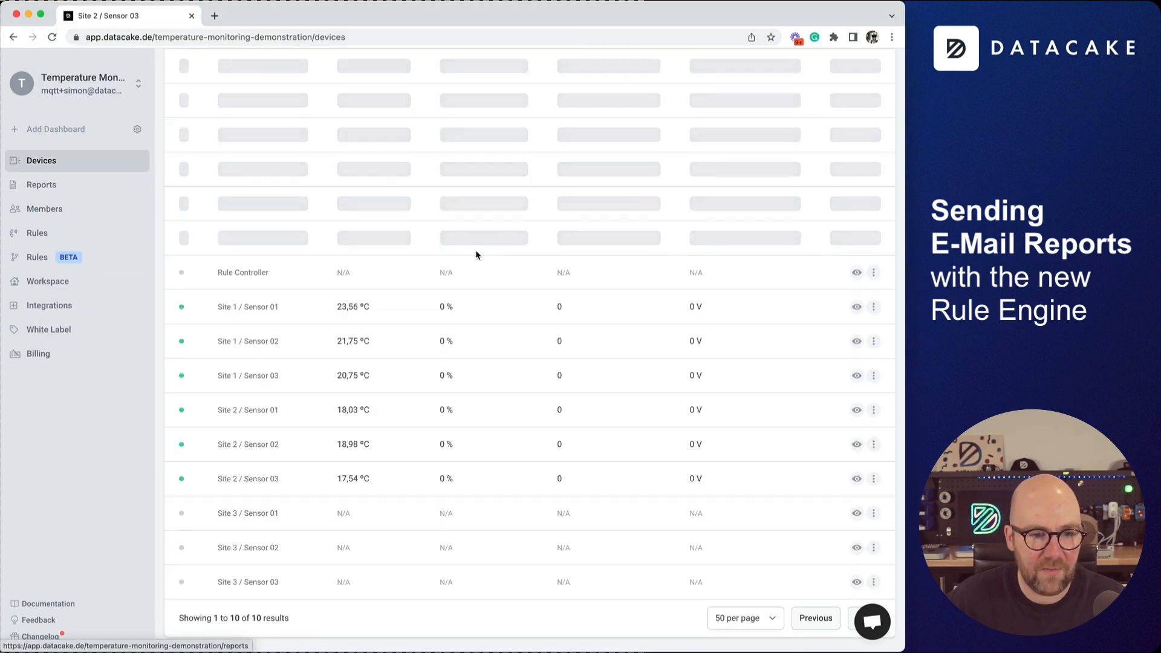
{"action": "left_click", "coordinate": [236, 172]}
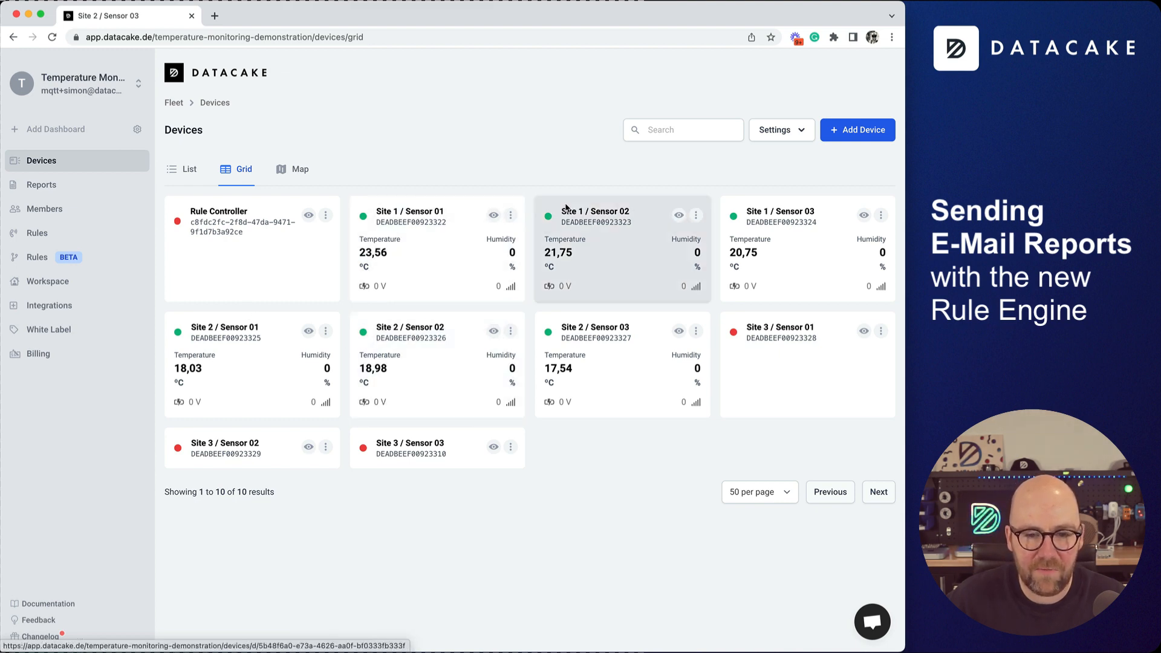
{"action": "left_click", "coordinate": [85, 259]}
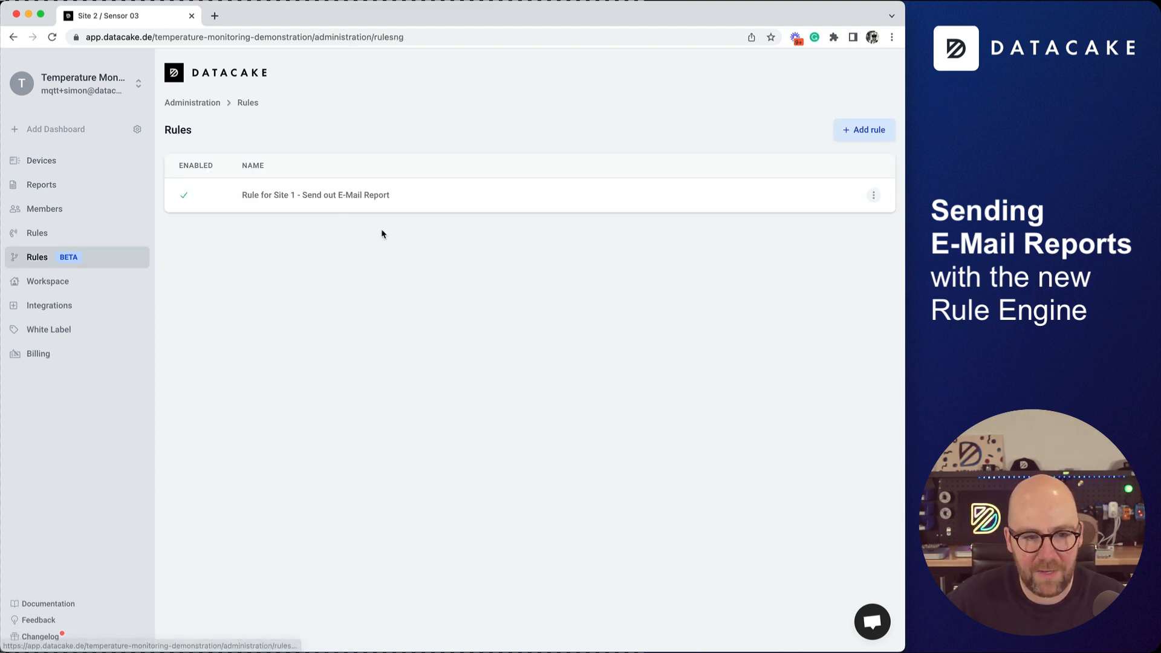
Compare the Site 1 action's message template with the received e-mail, closing both unchanged.
{"action": "left_click", "coordinate": [316, 200]}
{"action": "scroll", "coordinate": [429, 337], "scroll_direction": "down", "scroll_amount": 8}
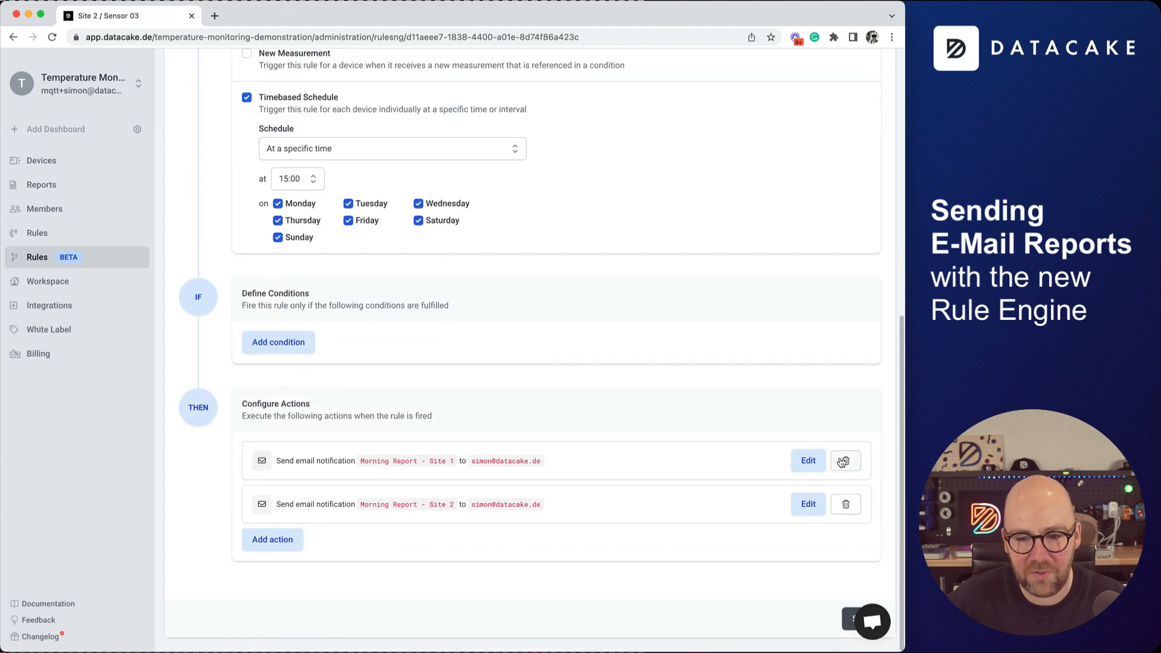
{"action": "left_click", "coordinate": [799, 461]}
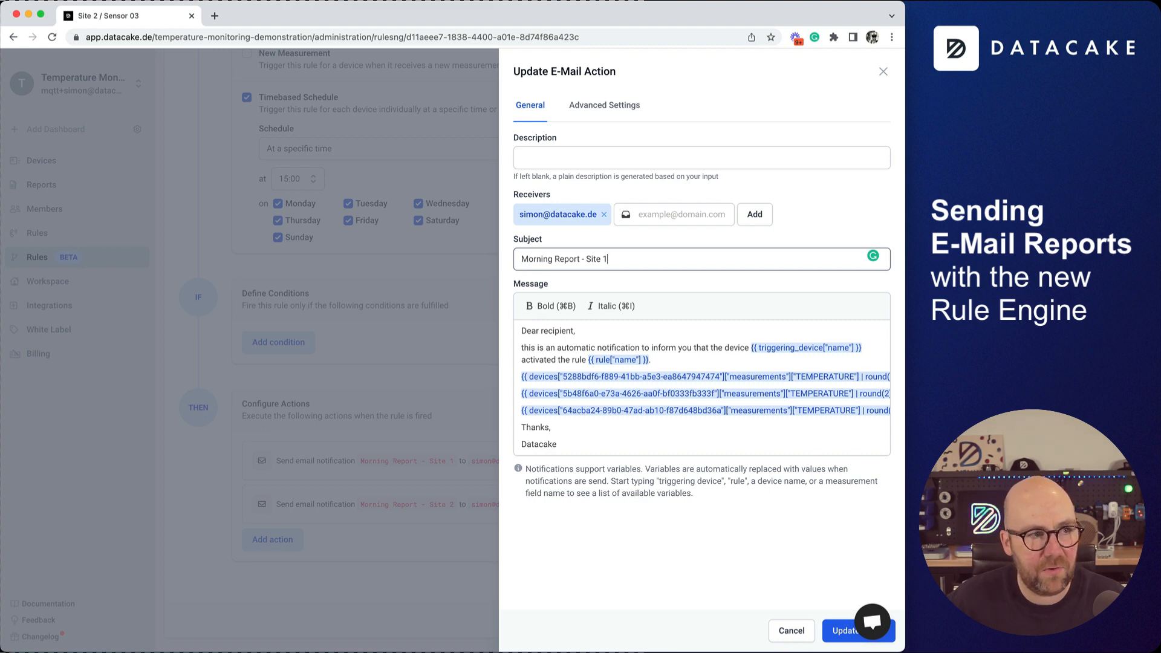
{"action": "left_click_drag", "start_coordinate": [0, 0], "coordinate": [315, 91]}
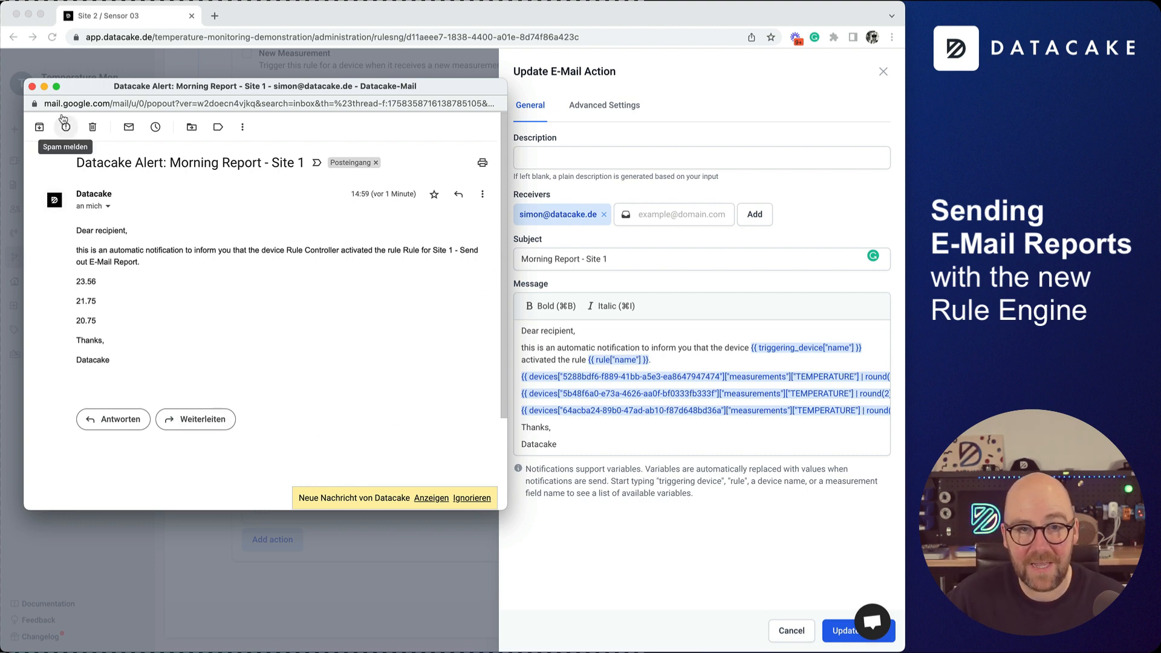
{"action": "left_click", "coordinate": [32, 87]}
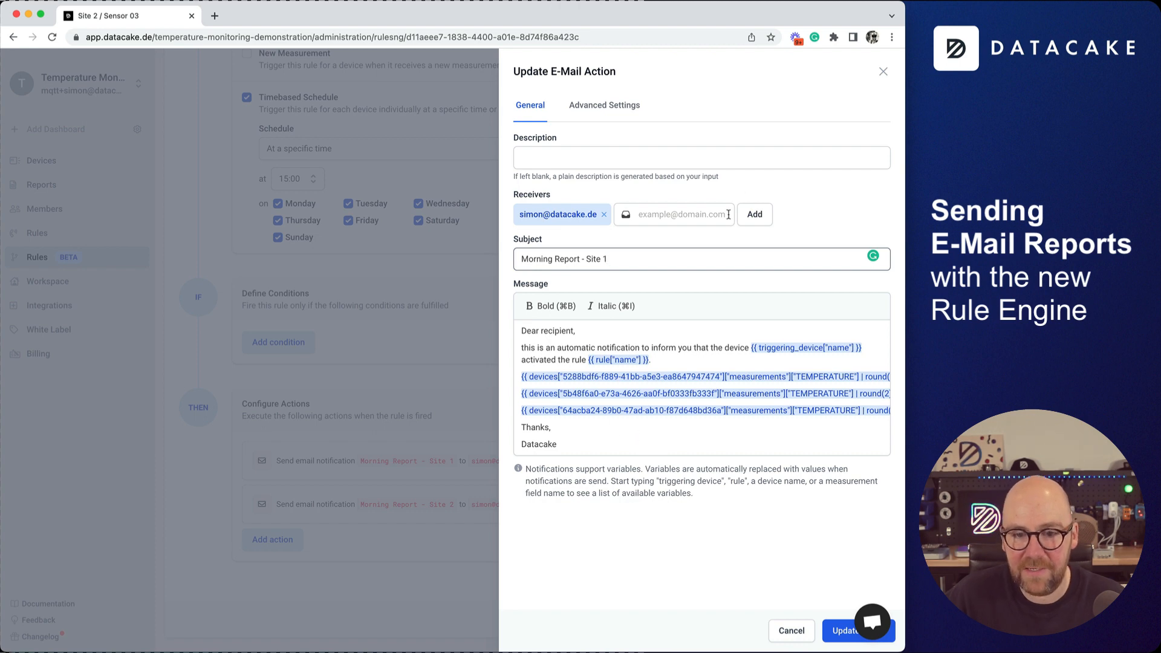
{"action": "left_click", "coordinate": [883, 72]}
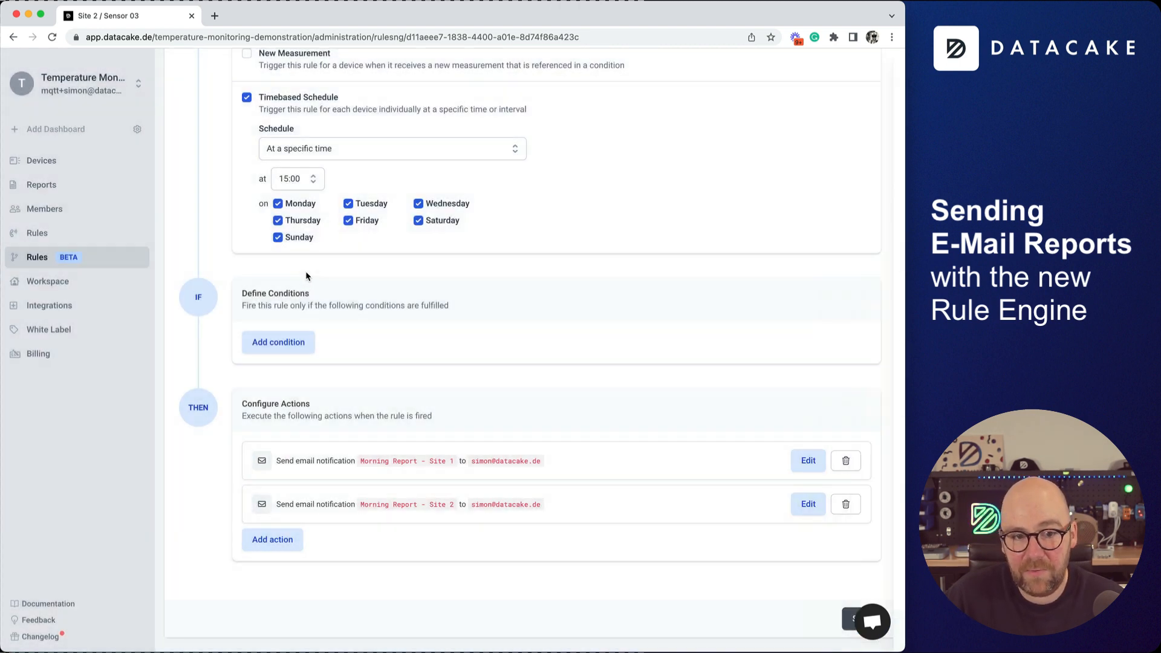
{"action": "scroll", "coordinate": [533, 331], "scroll_direction": "up", "scroll_amount": 3}
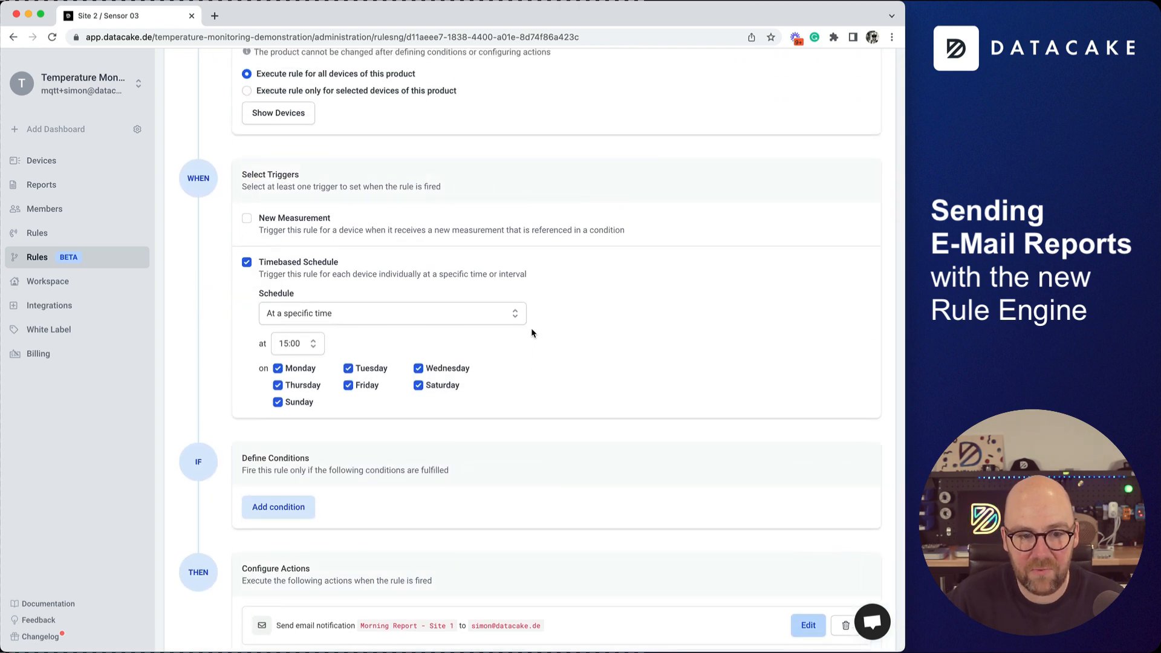